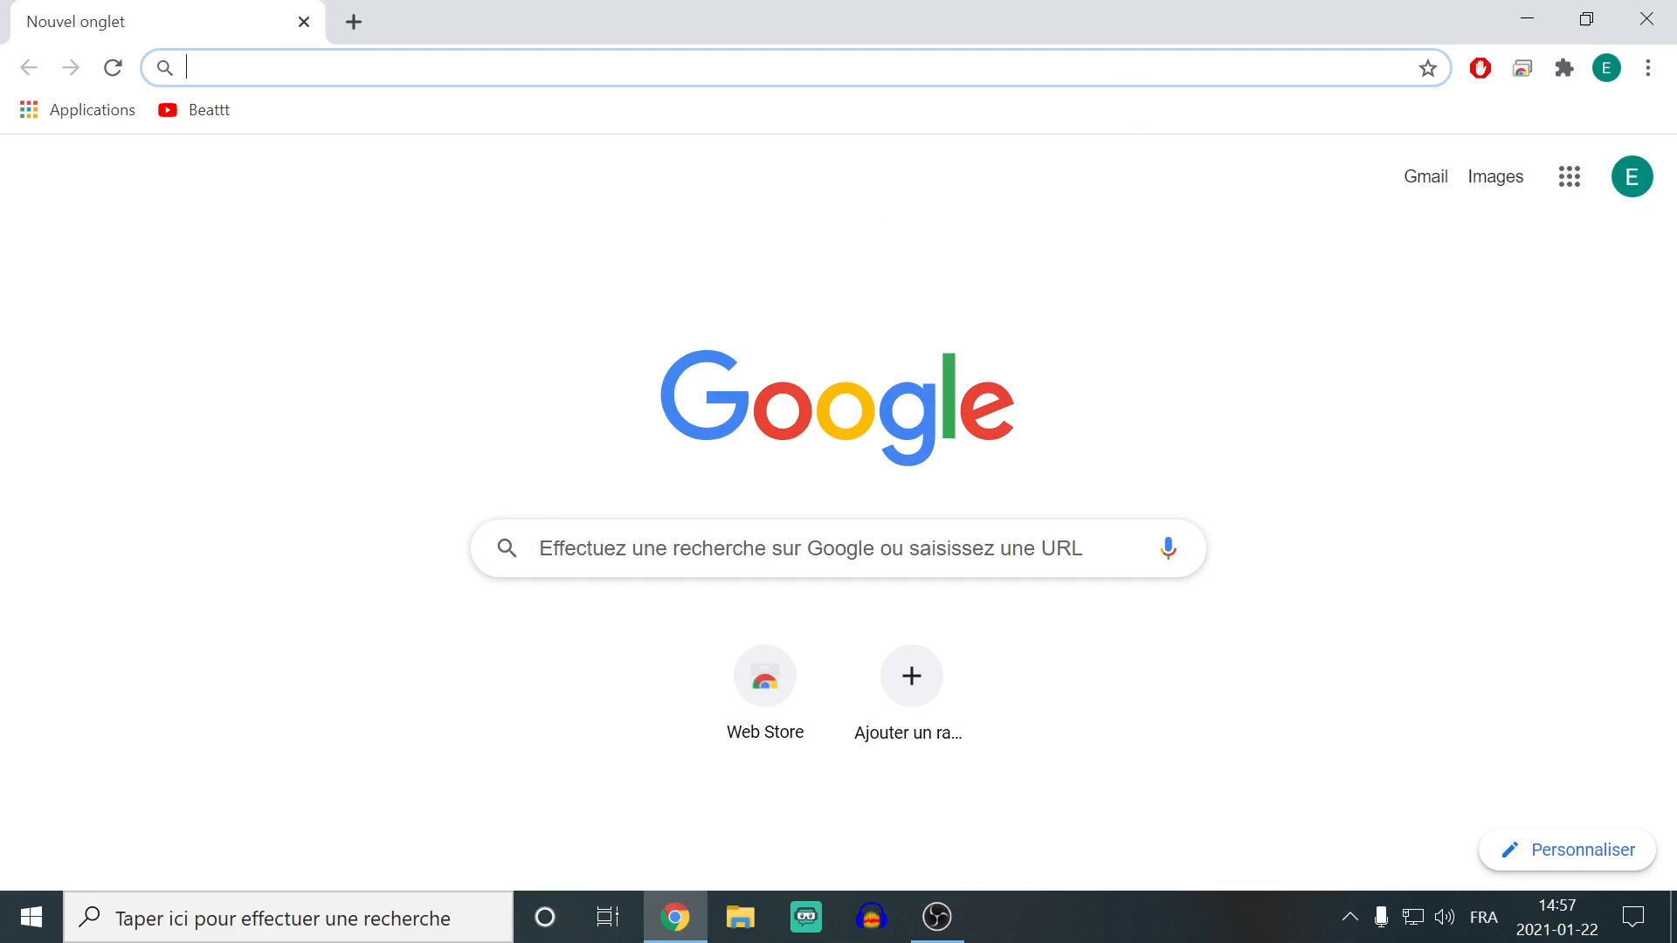
- Open the server.pro website
type("s")
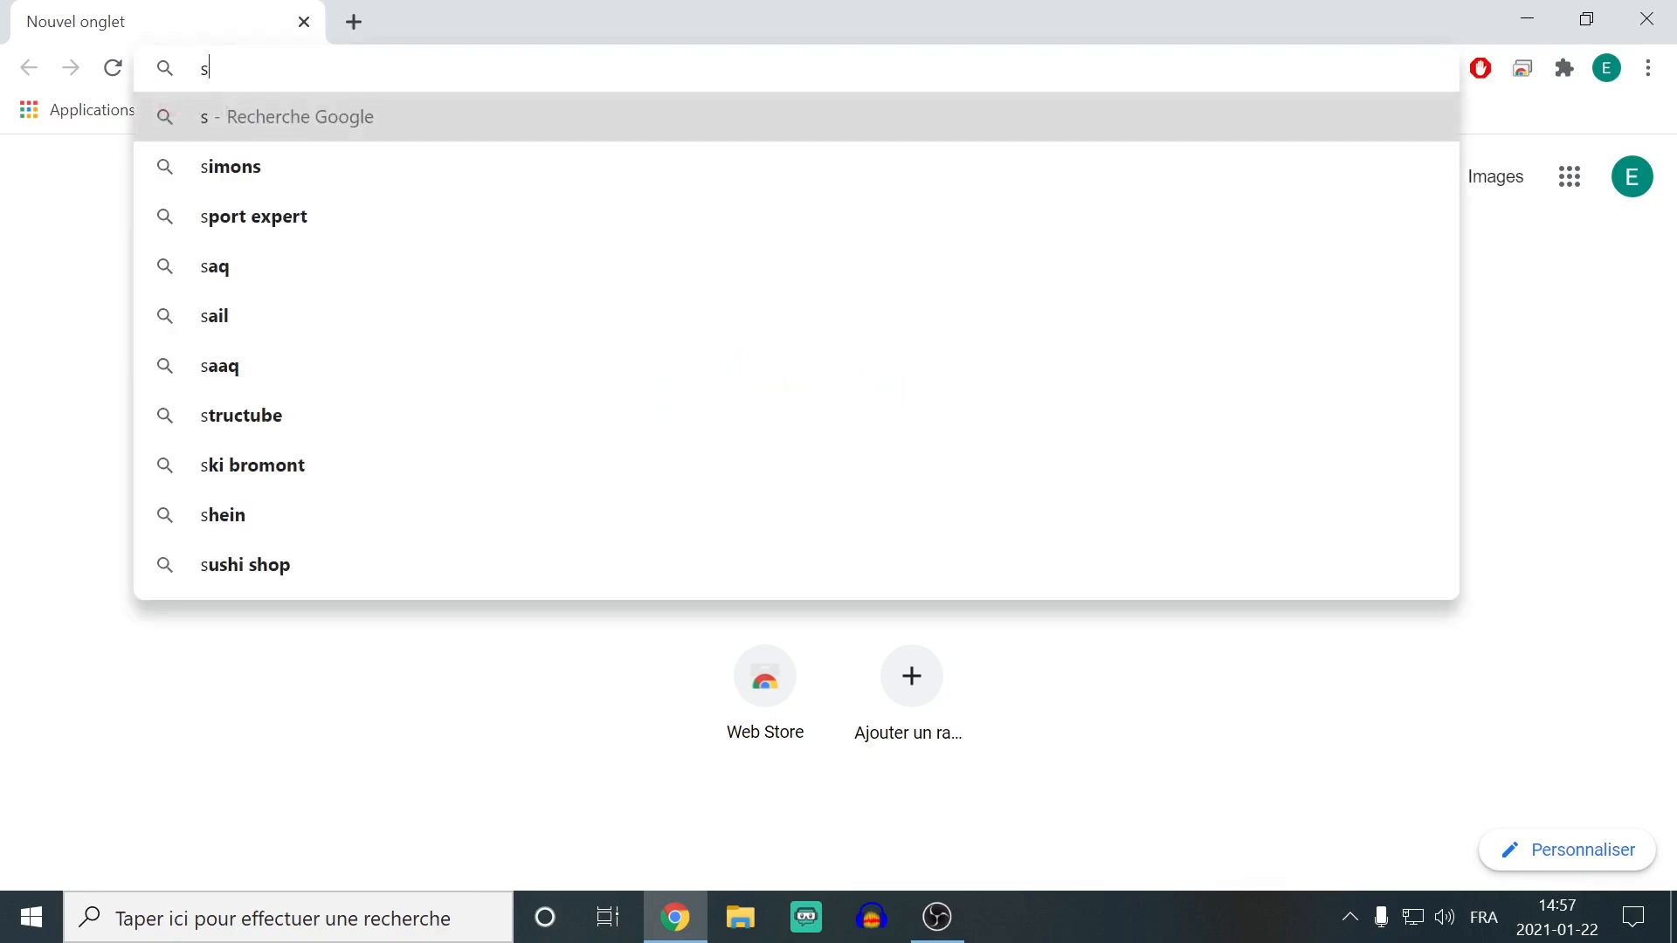
type("erver.pro")
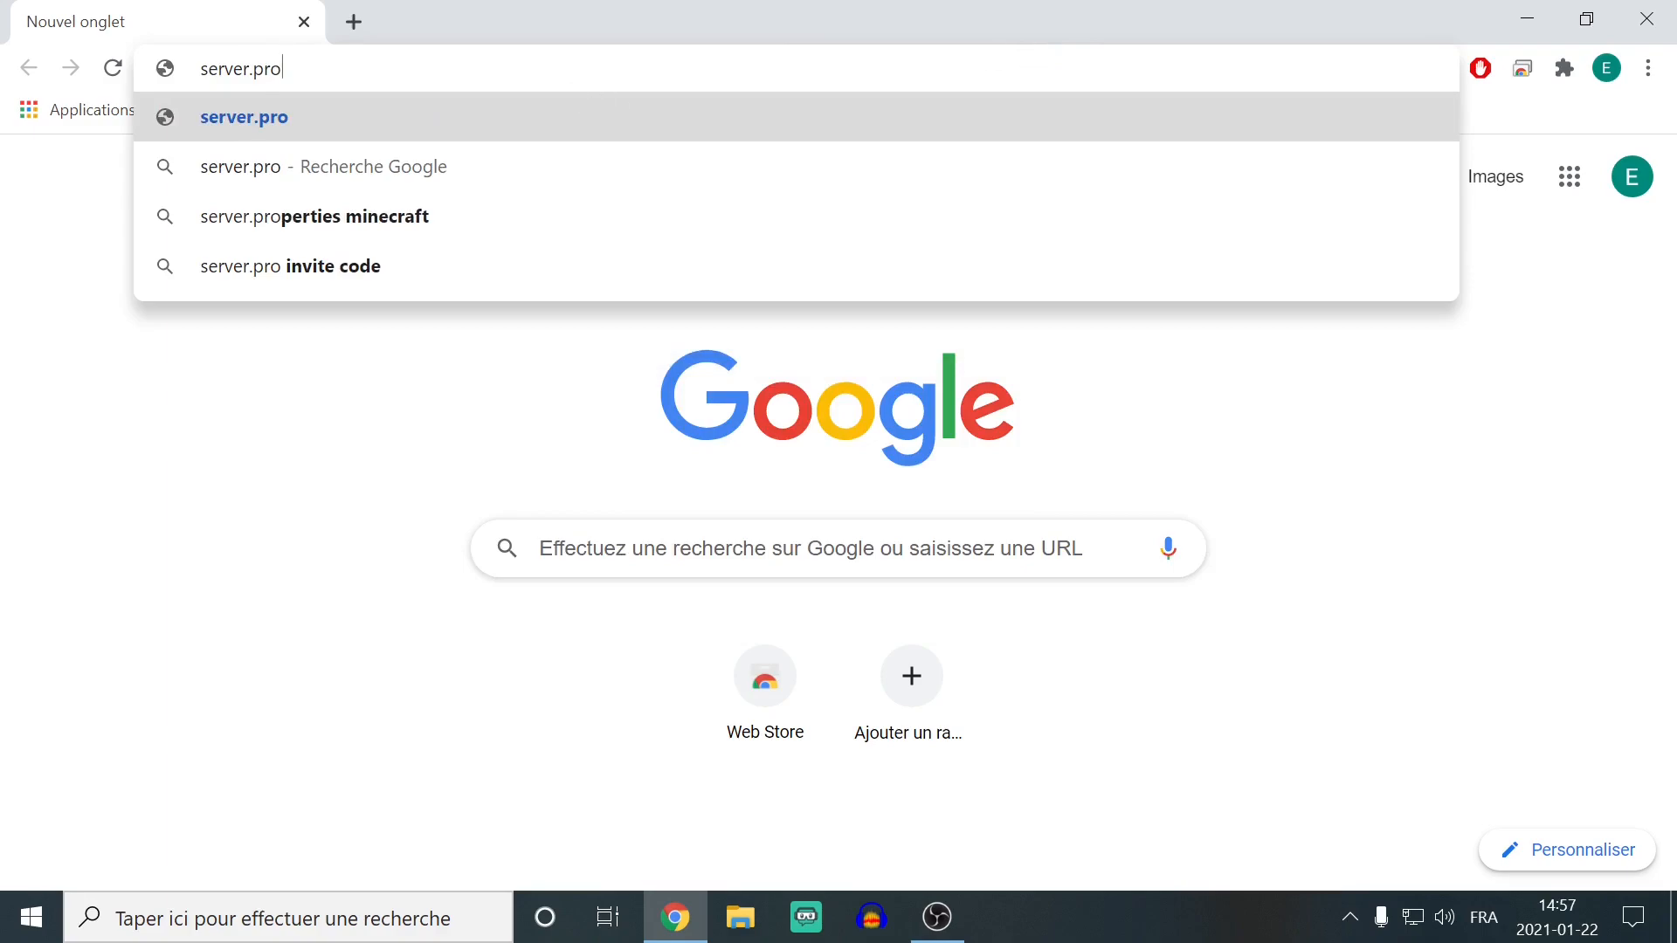
key("ctrl+a")
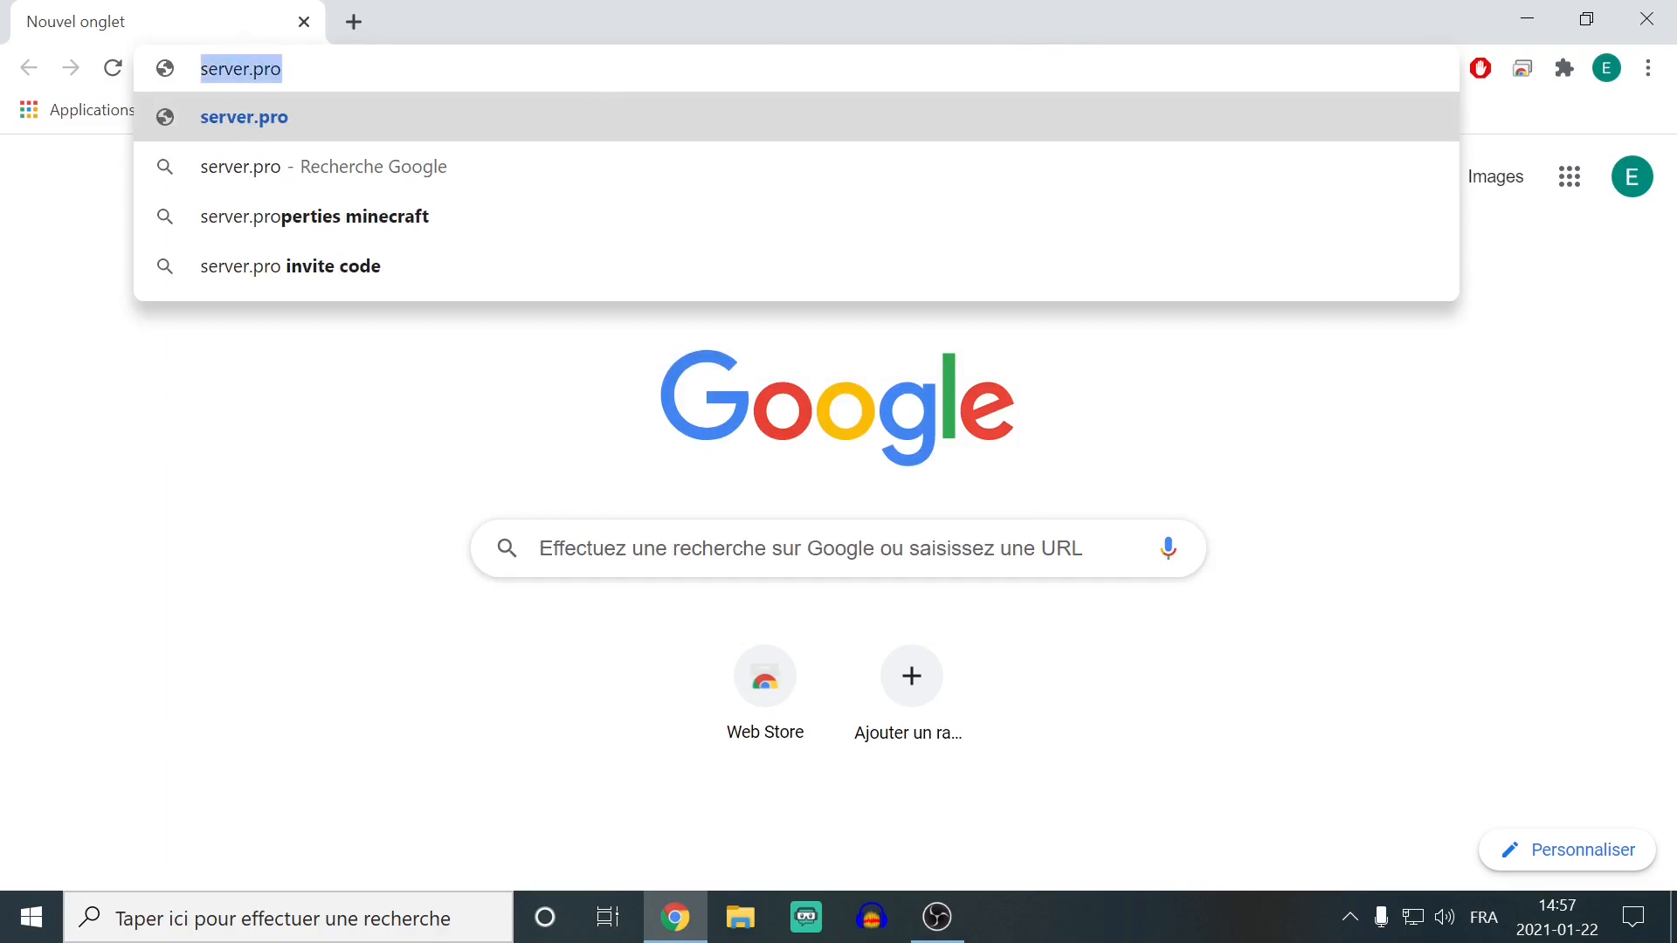
left_click(283, 68)
key("Return")
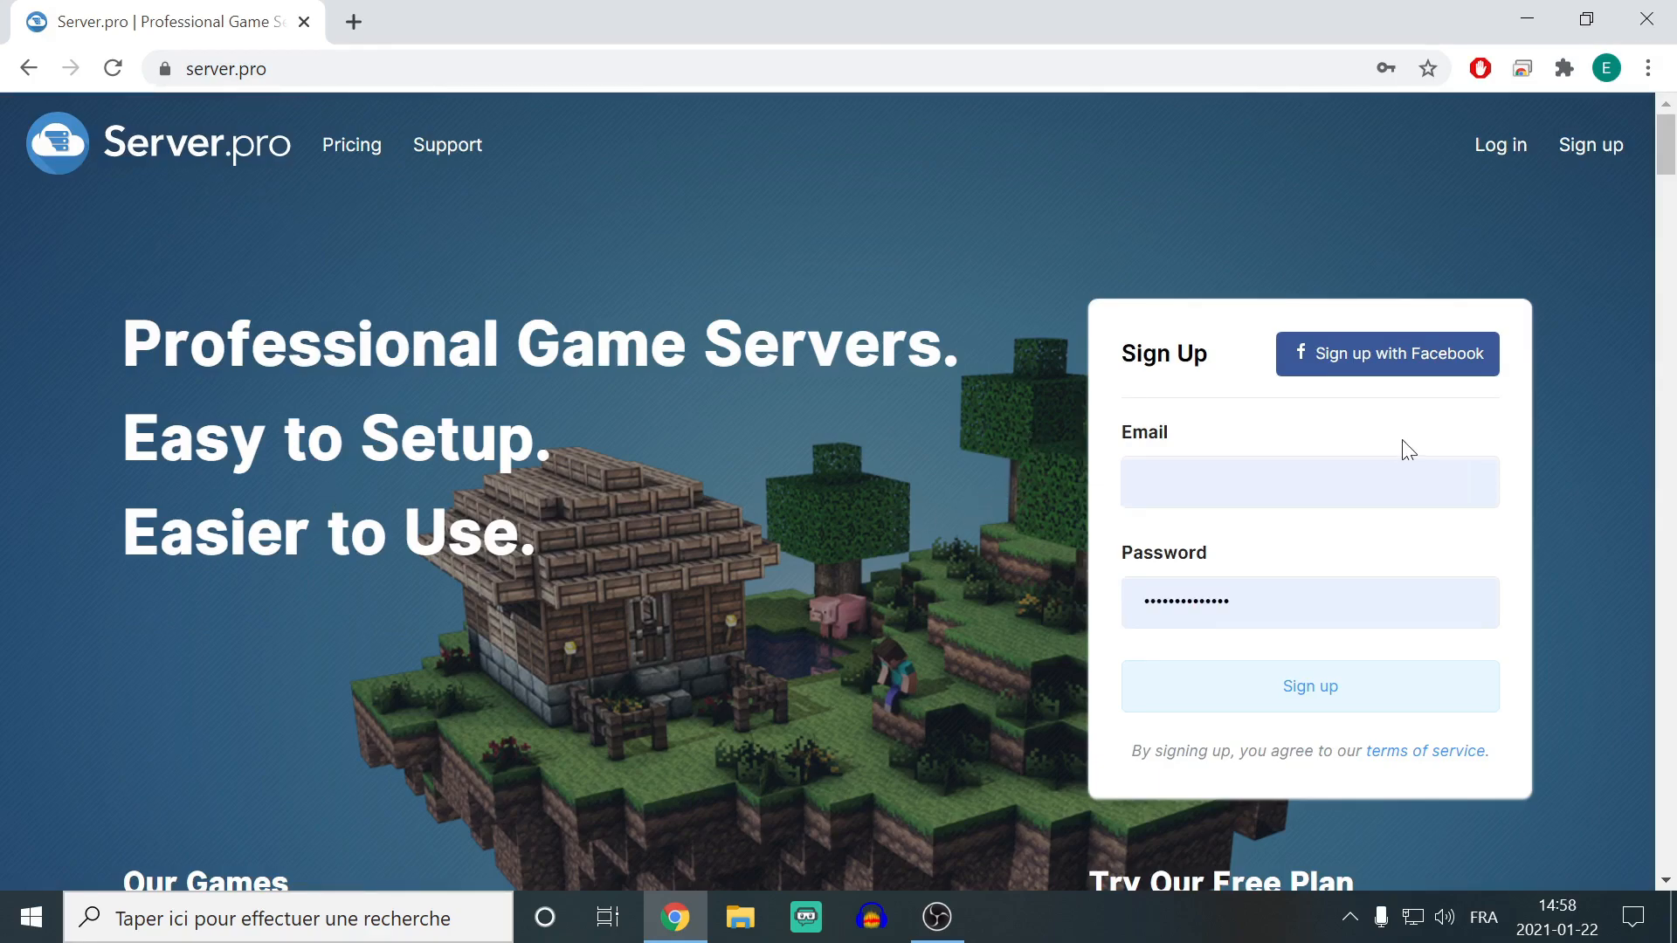
- Sign up for an account with the prefilled email and password, and save the credentials in the browser
left_click(1587, 164)
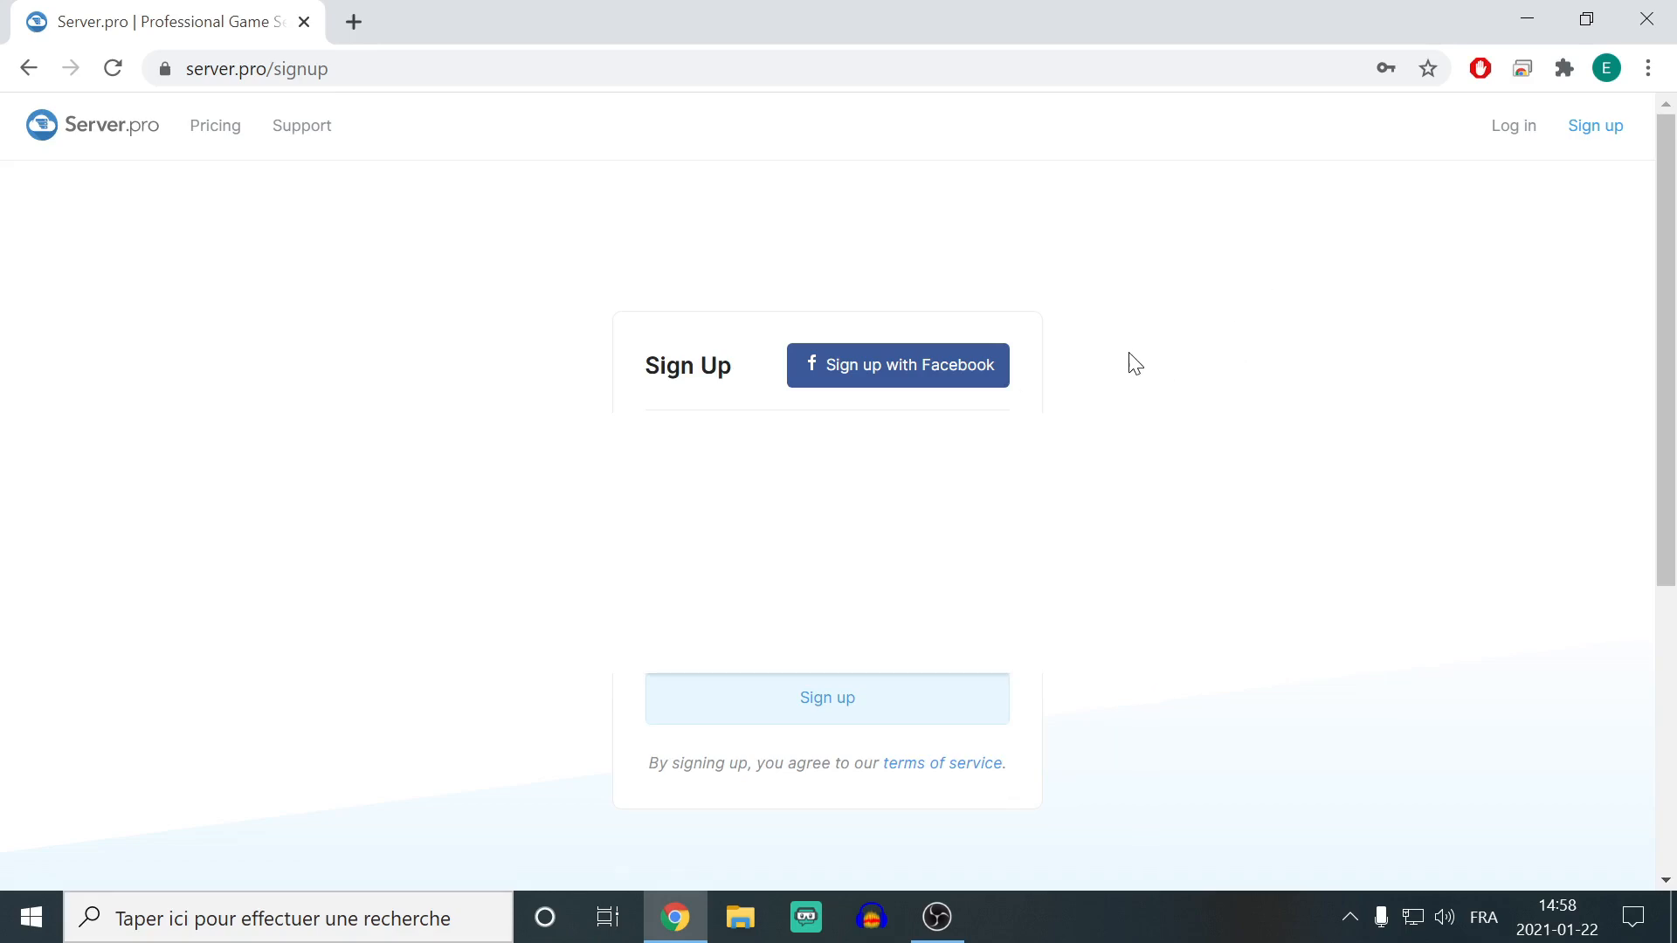
left_click(807, 698)
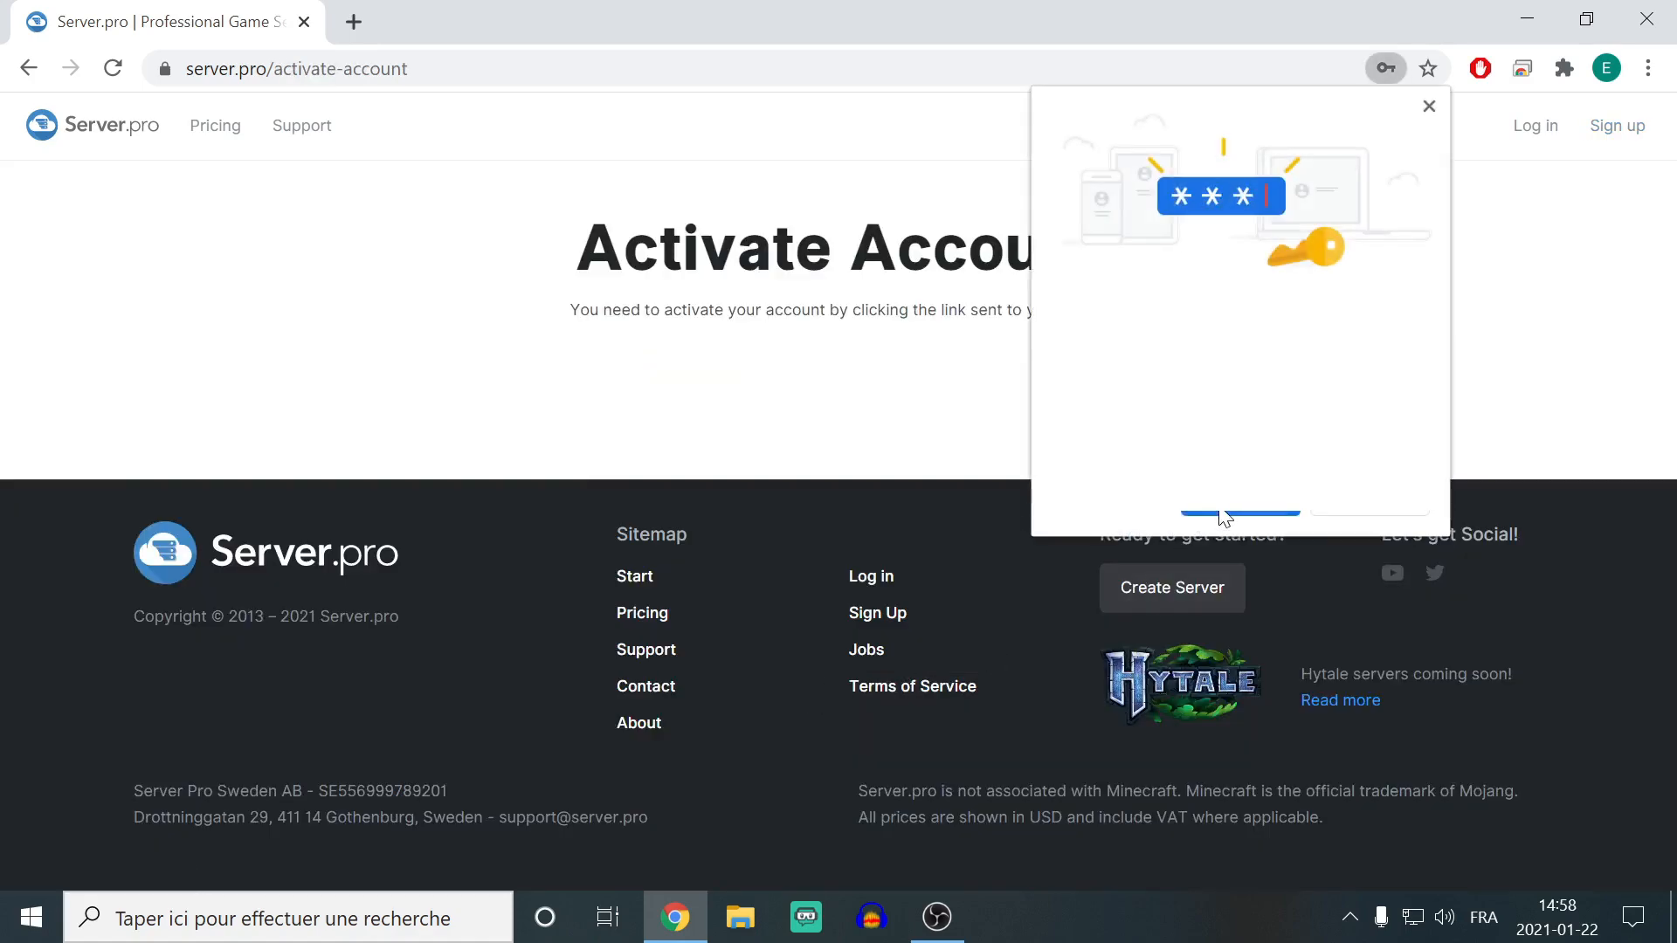
left_click(1225, 513)
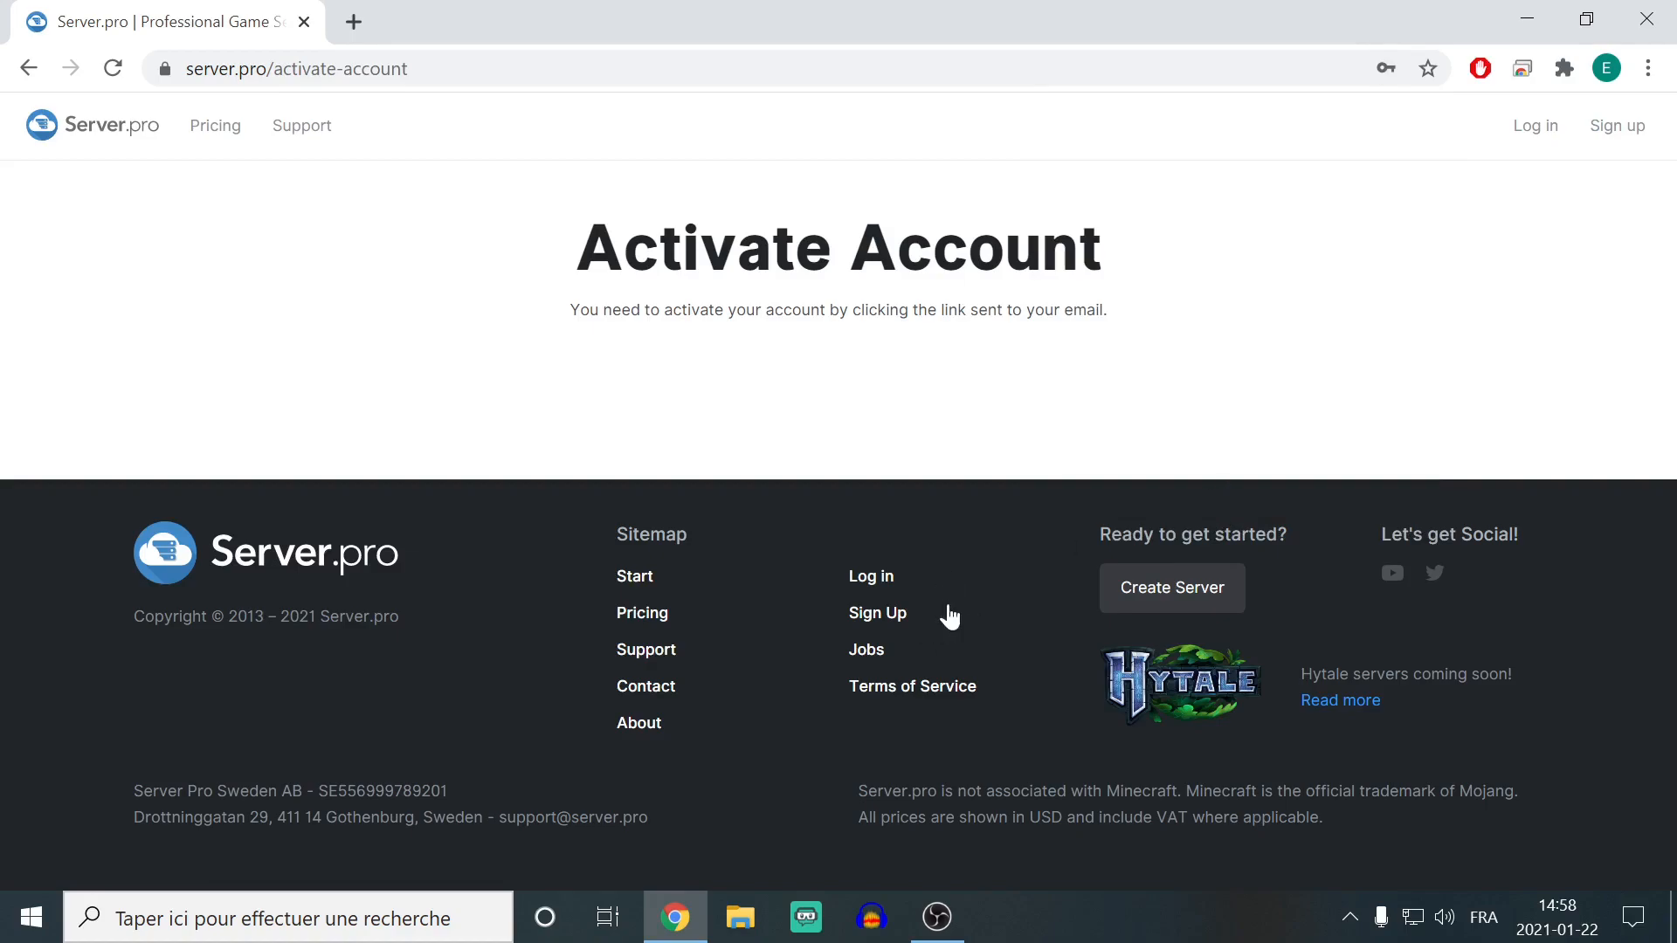
left_click_drag(574, 251, 1111, 232)
left_click_drag(568, 316, 1079, 284)
left_click(1118, 303)
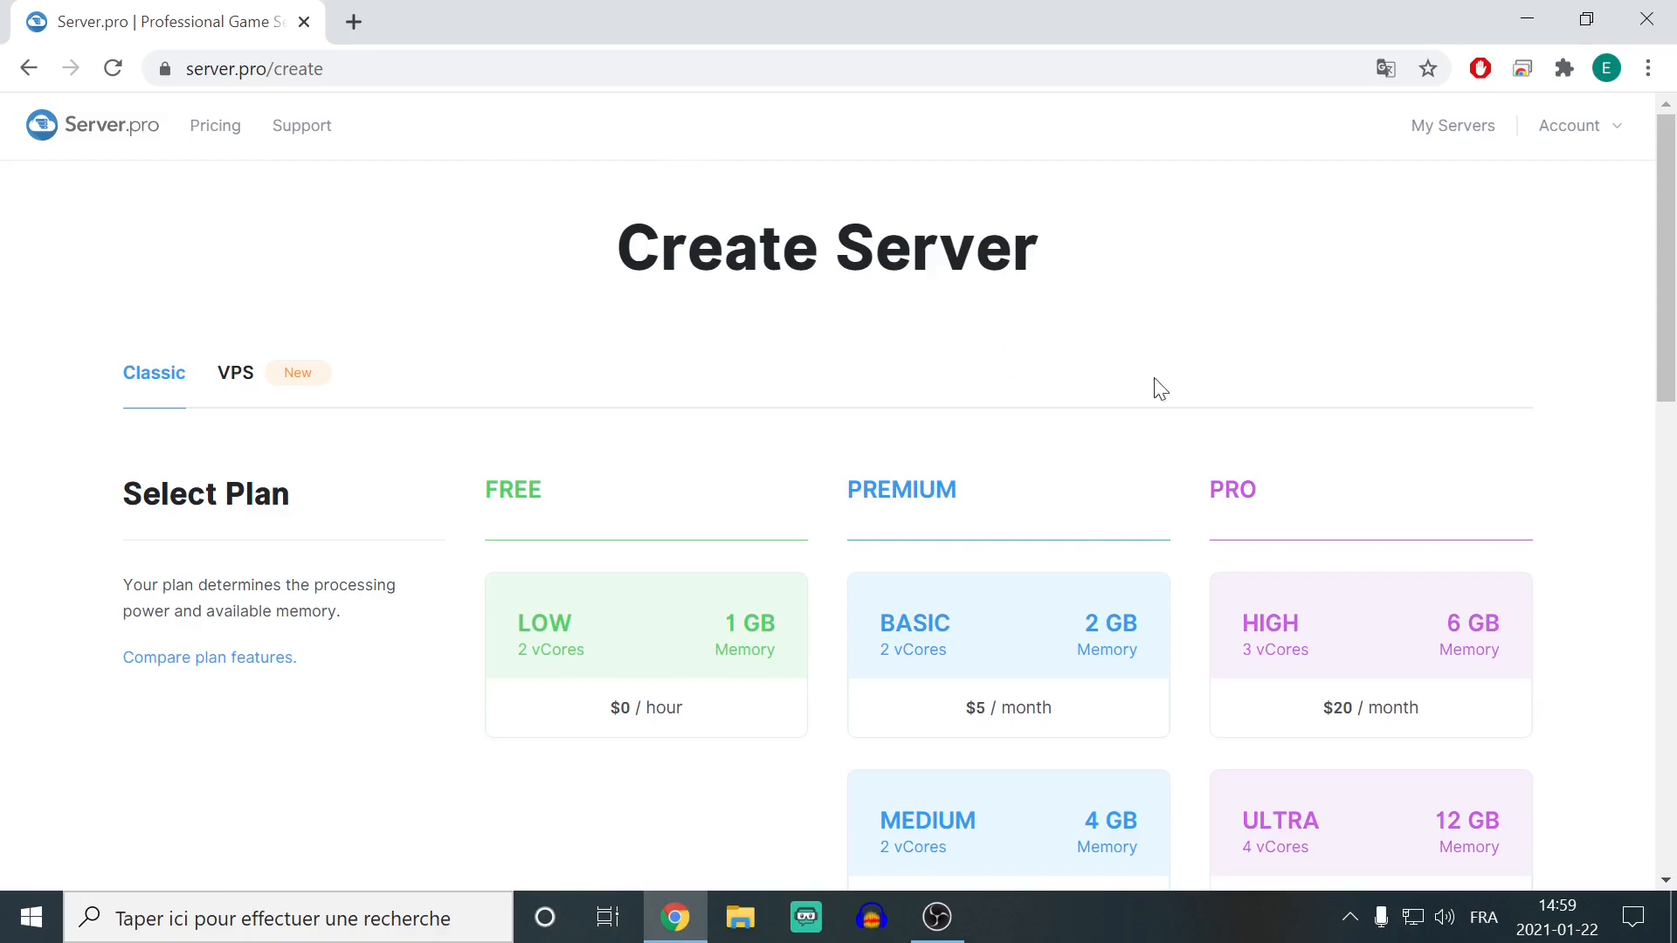
- Select the free LOW plan with 1 GB of memory for the new server
left_click_drag(1656, 212, 1664, 246)
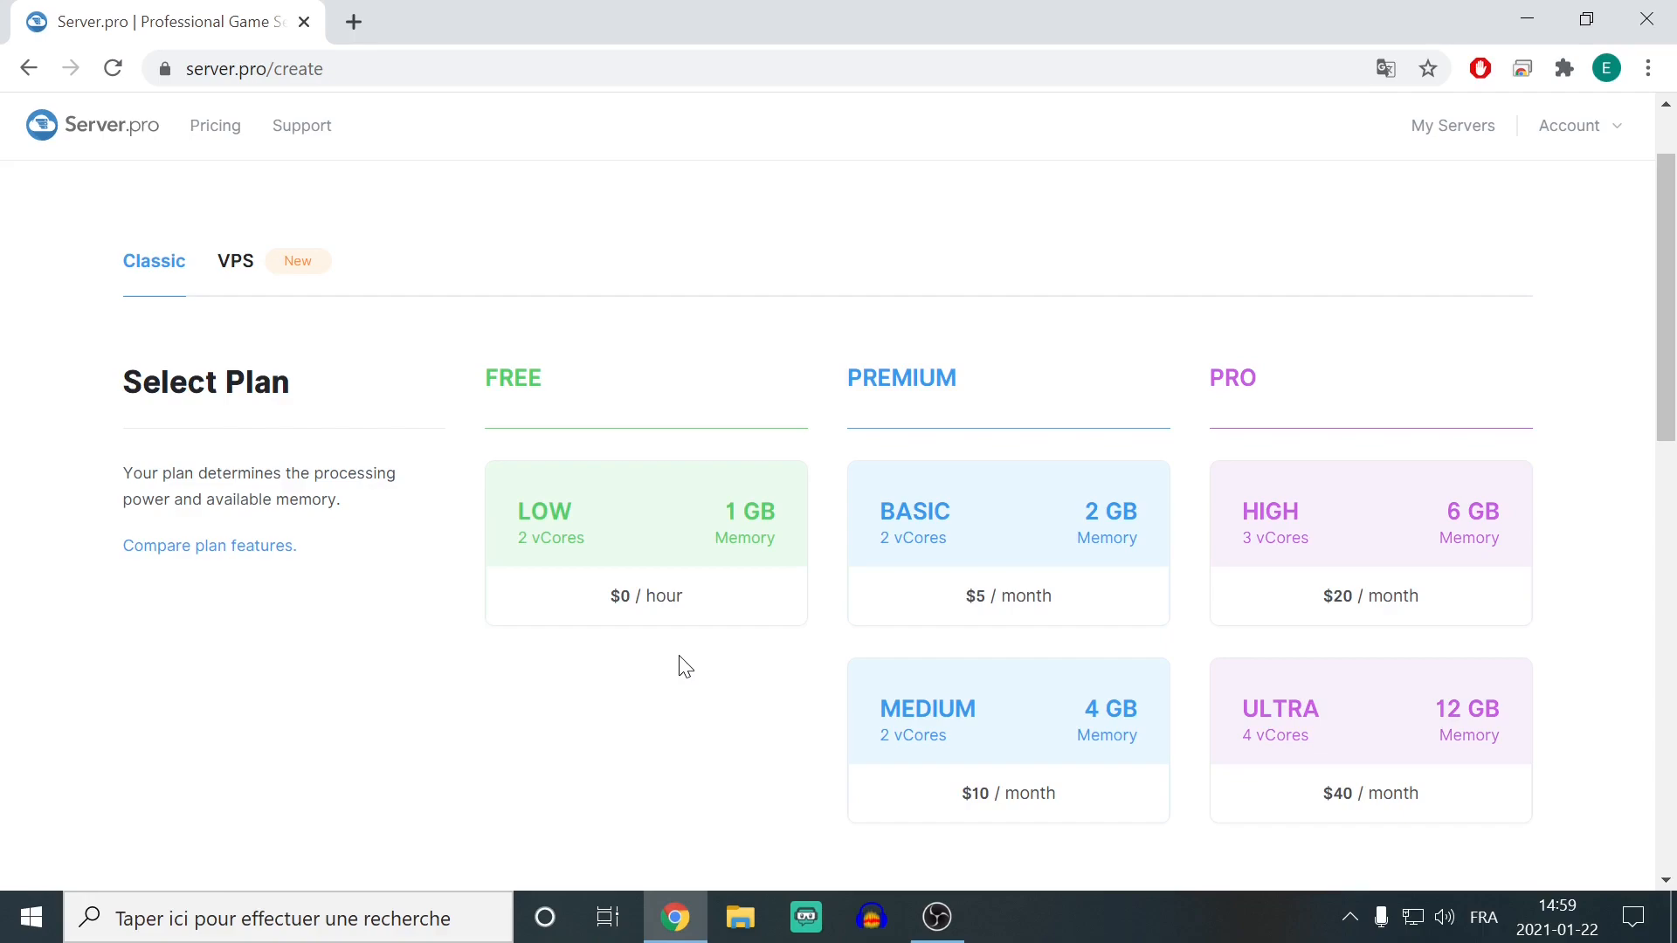
scroll(668, 670, "down", 3)
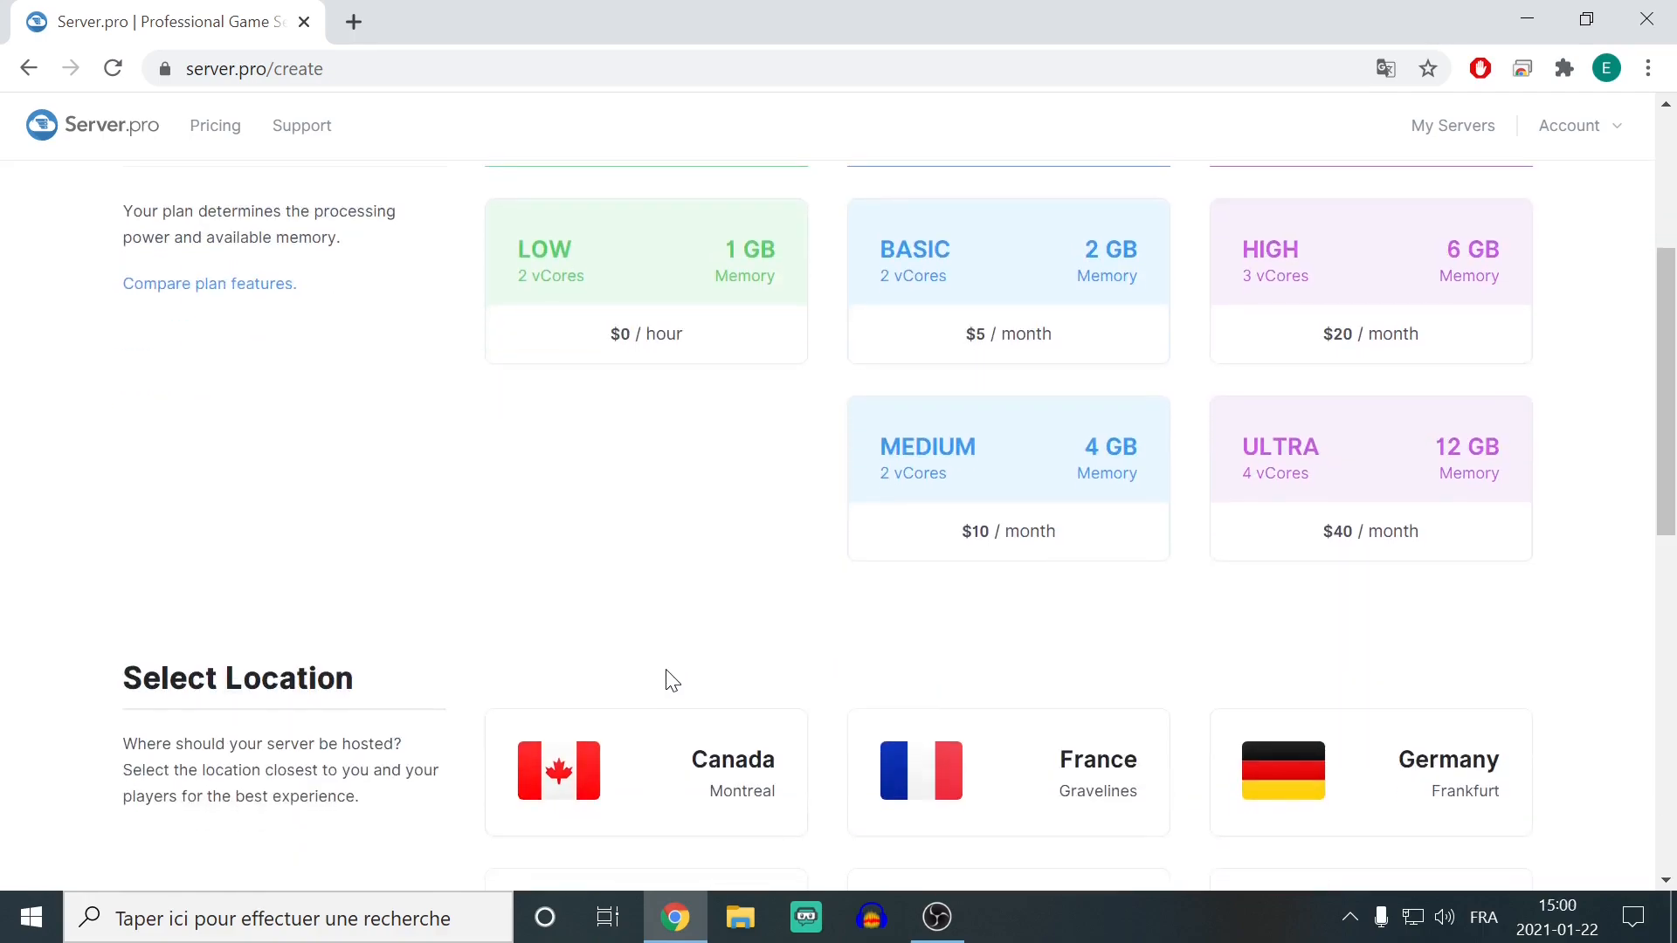
left_click(651, 284)
scroll(616, 432, "up", 1)
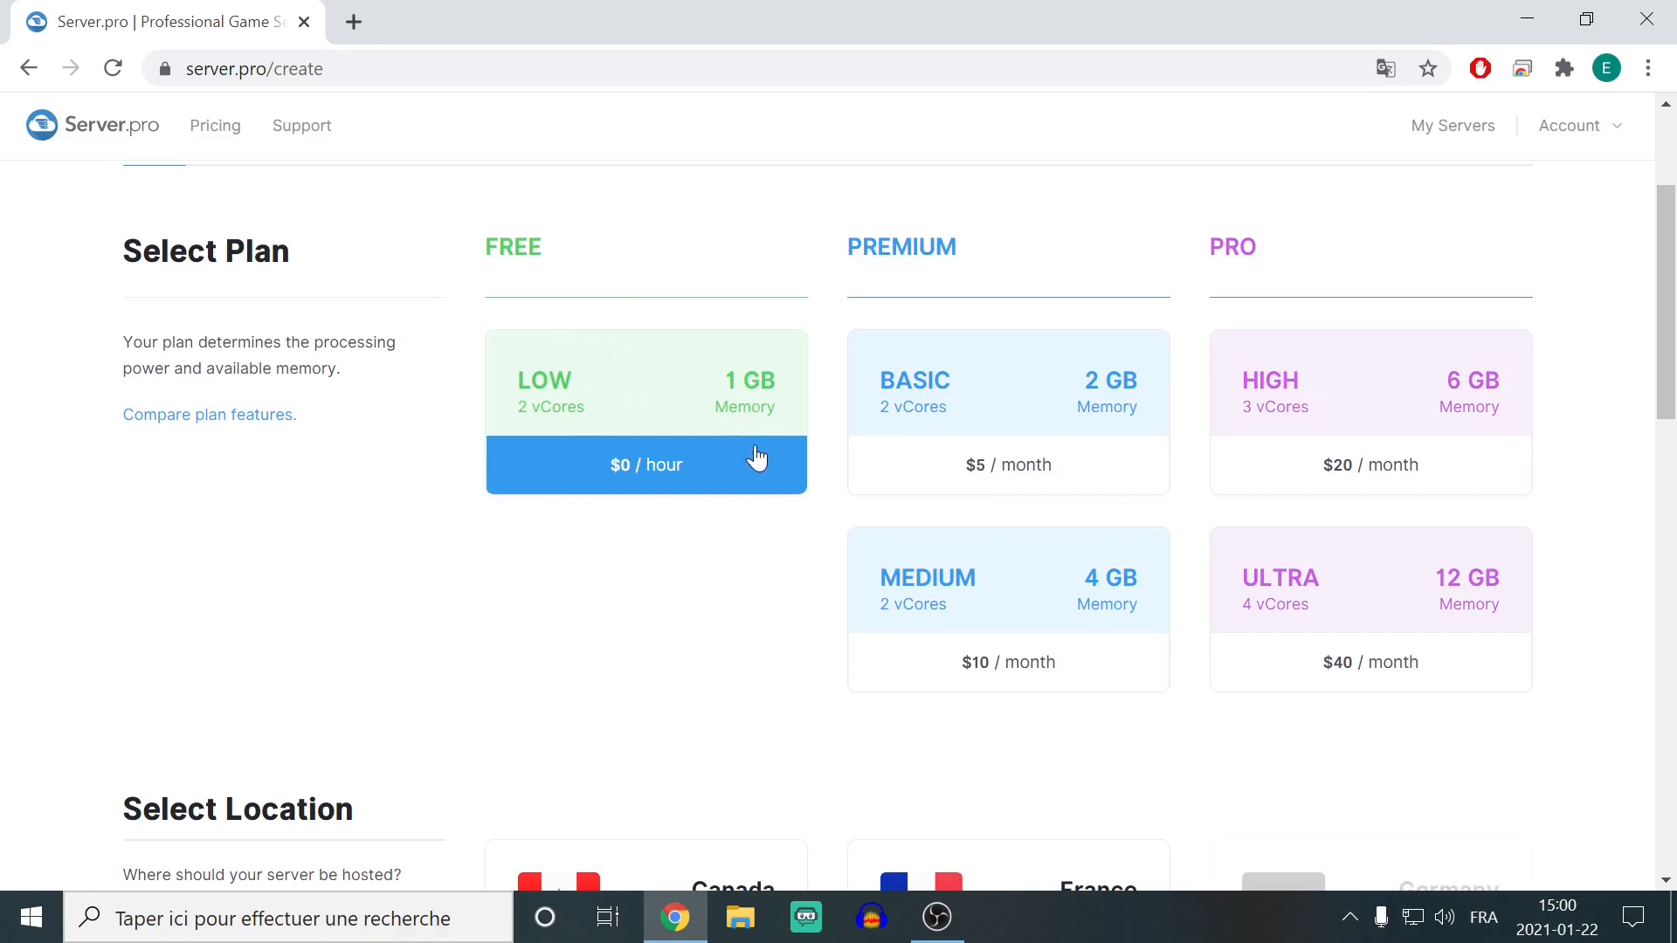
- Choose Canada, Montreal as the server's hosting location
scroll(781, 502, "down", 2)
scroll(760, 498, "up", 1)
scroll(733, 480, "down", 1)
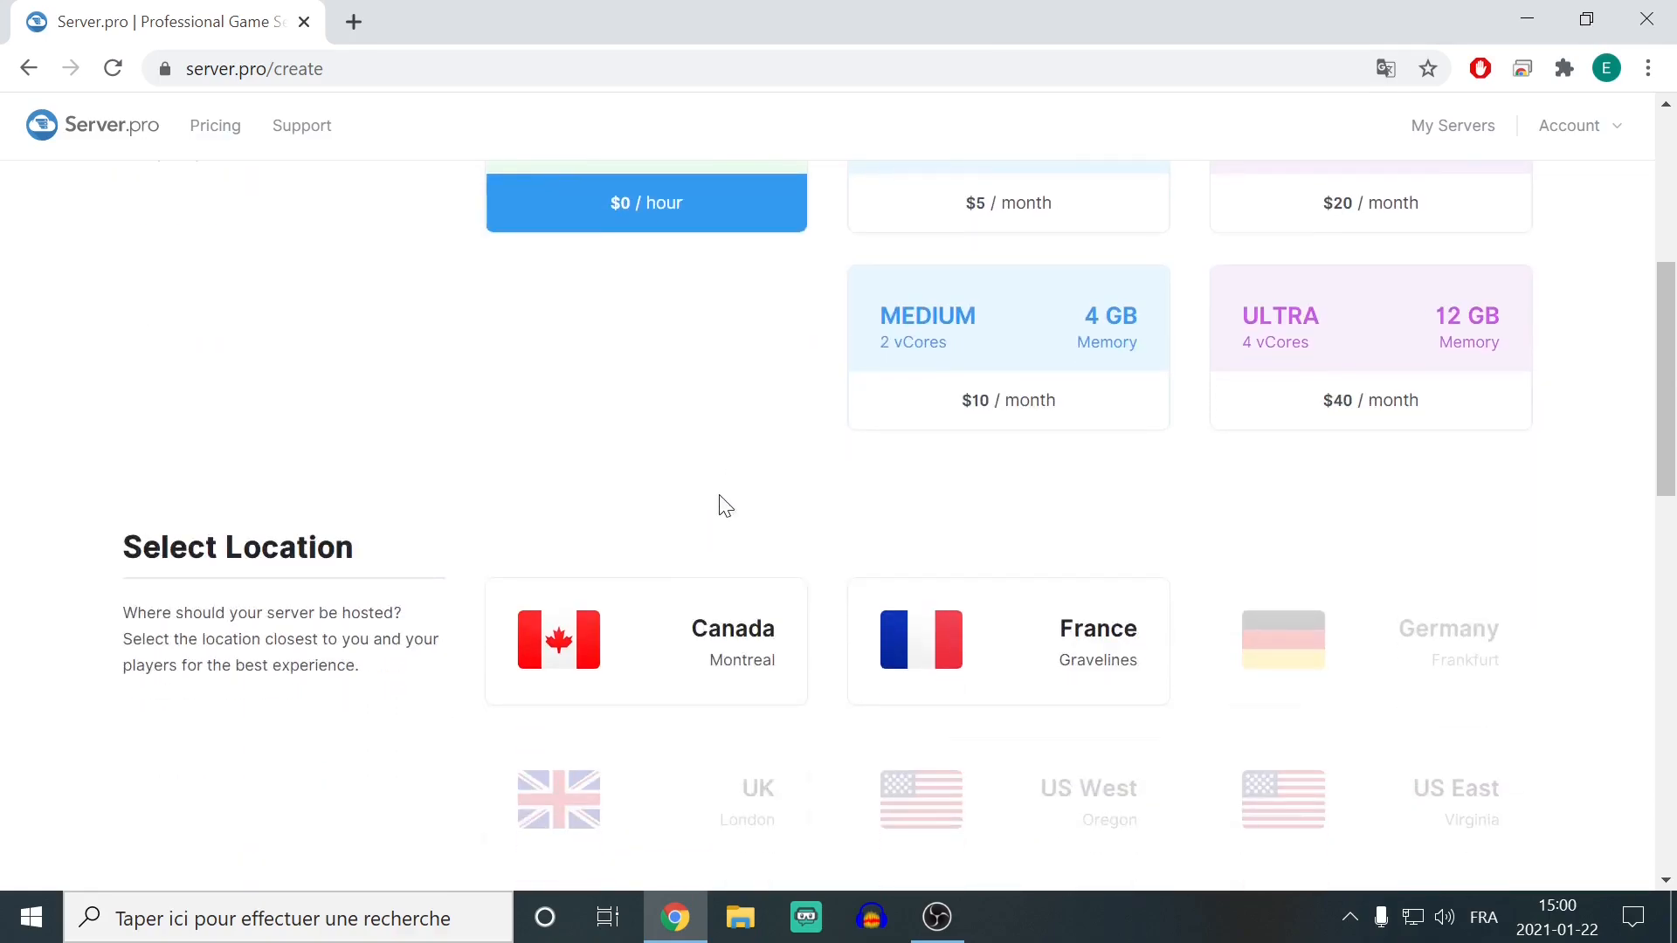
left_click(650, 663)
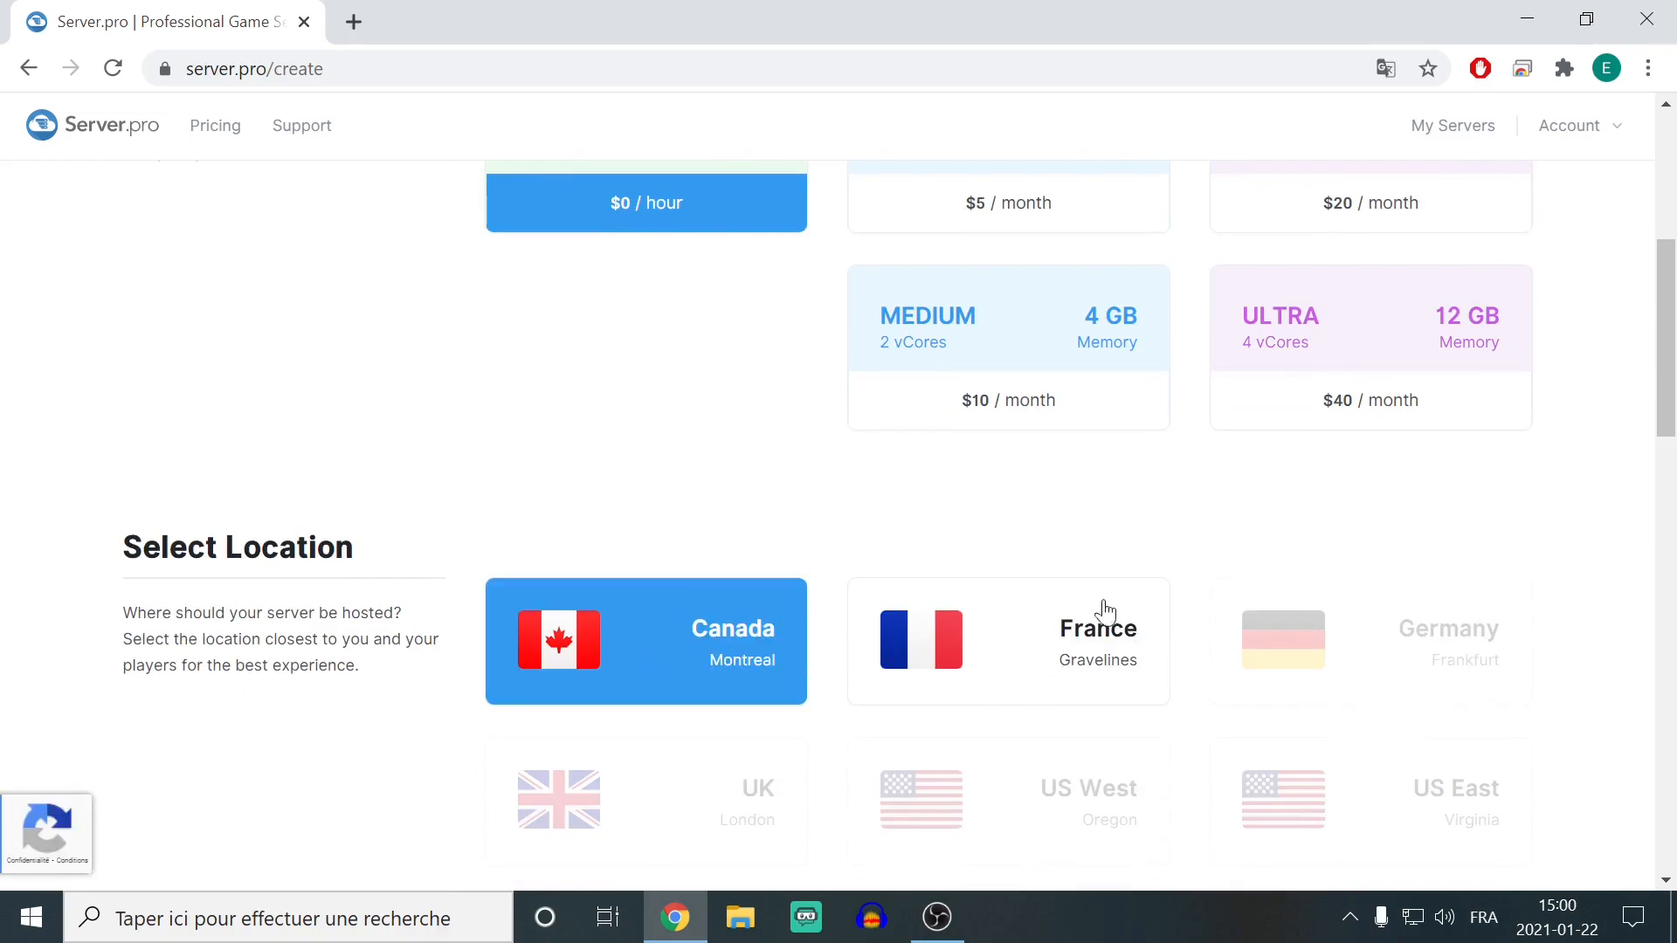
- Select Minecraft Java Edition as the game in the server configuration
scroll(1087, 580, "down", 1)
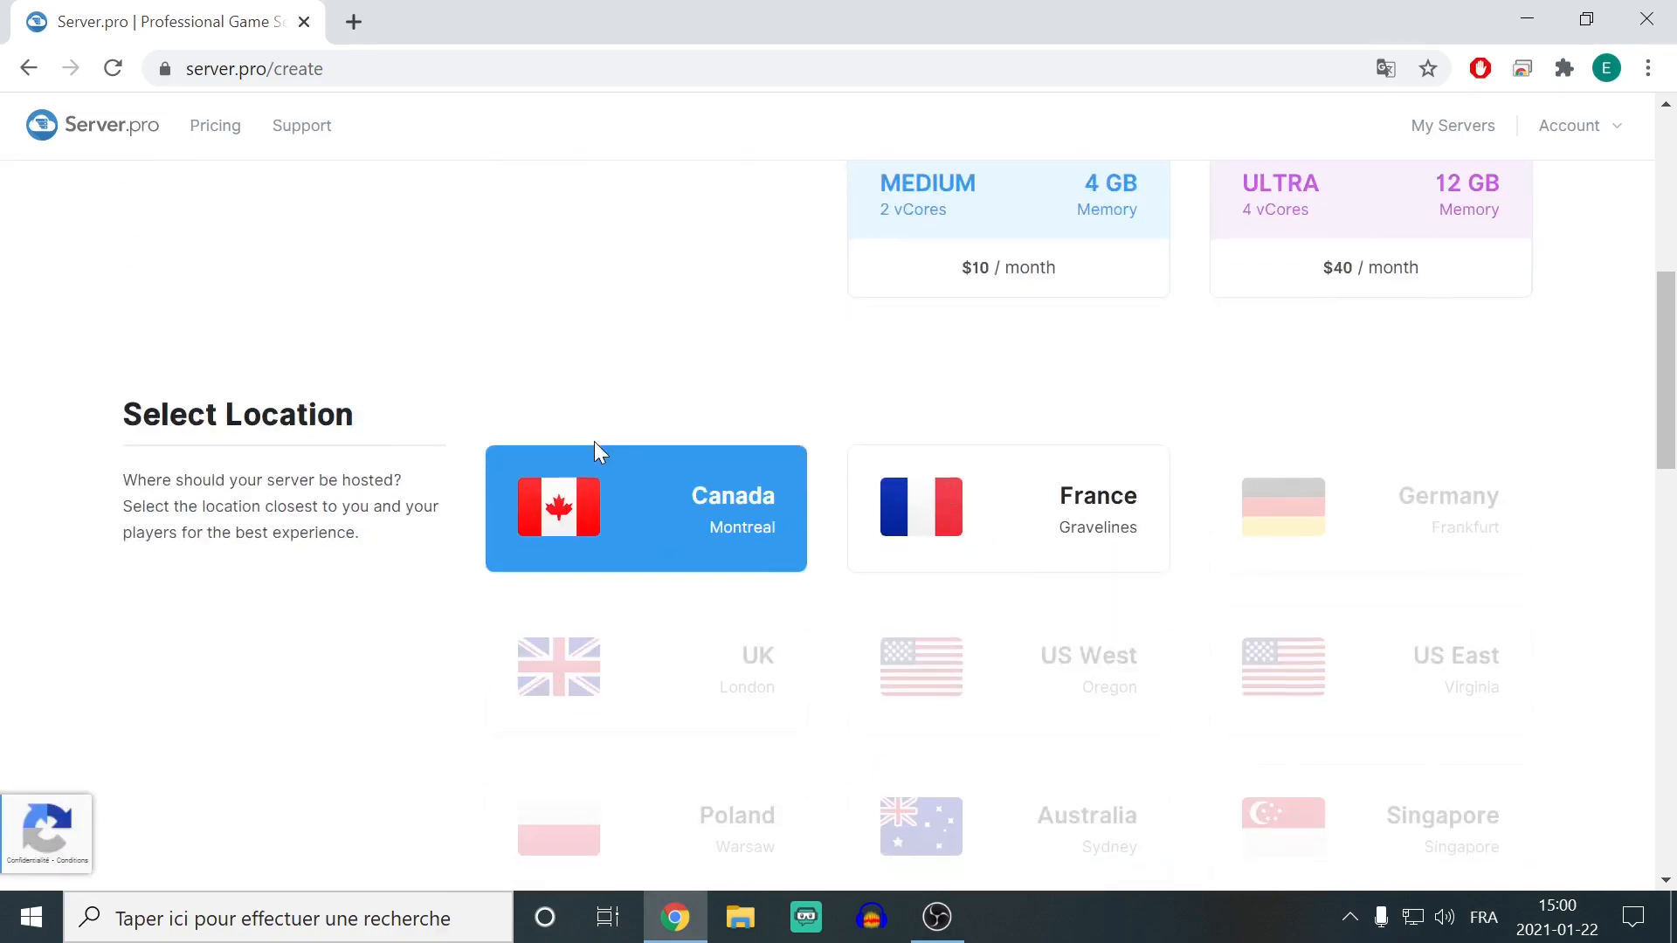
scroll(599, 449, "down", 4)
scroll(602, 446, "down", 2)
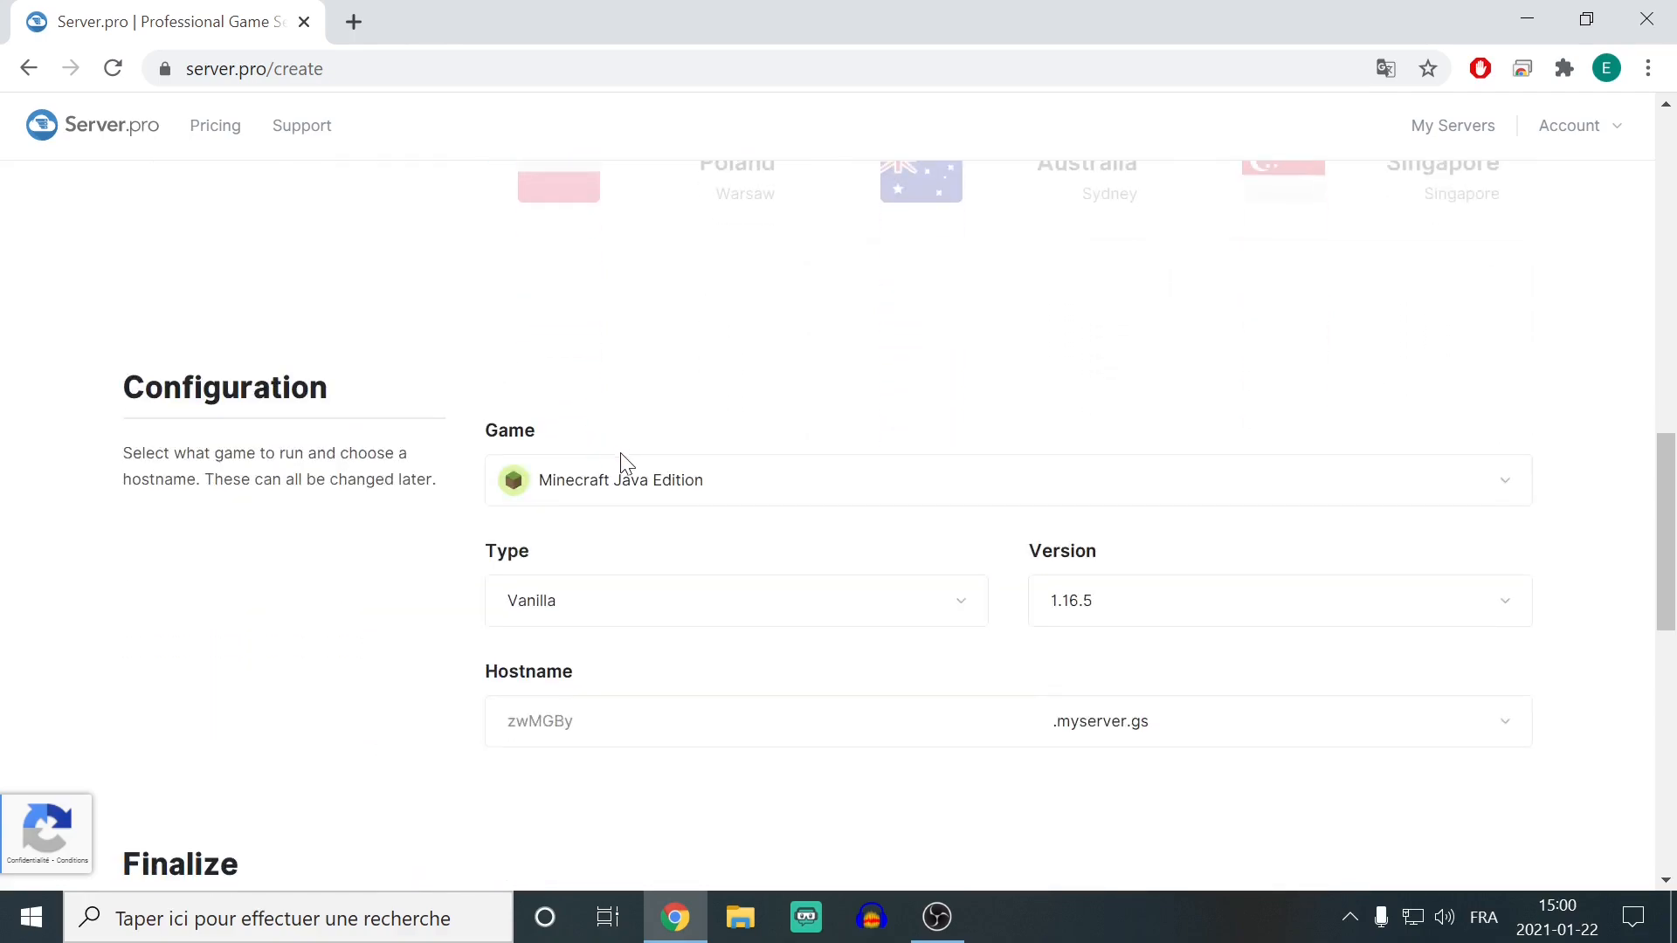
left_click(762, 489)
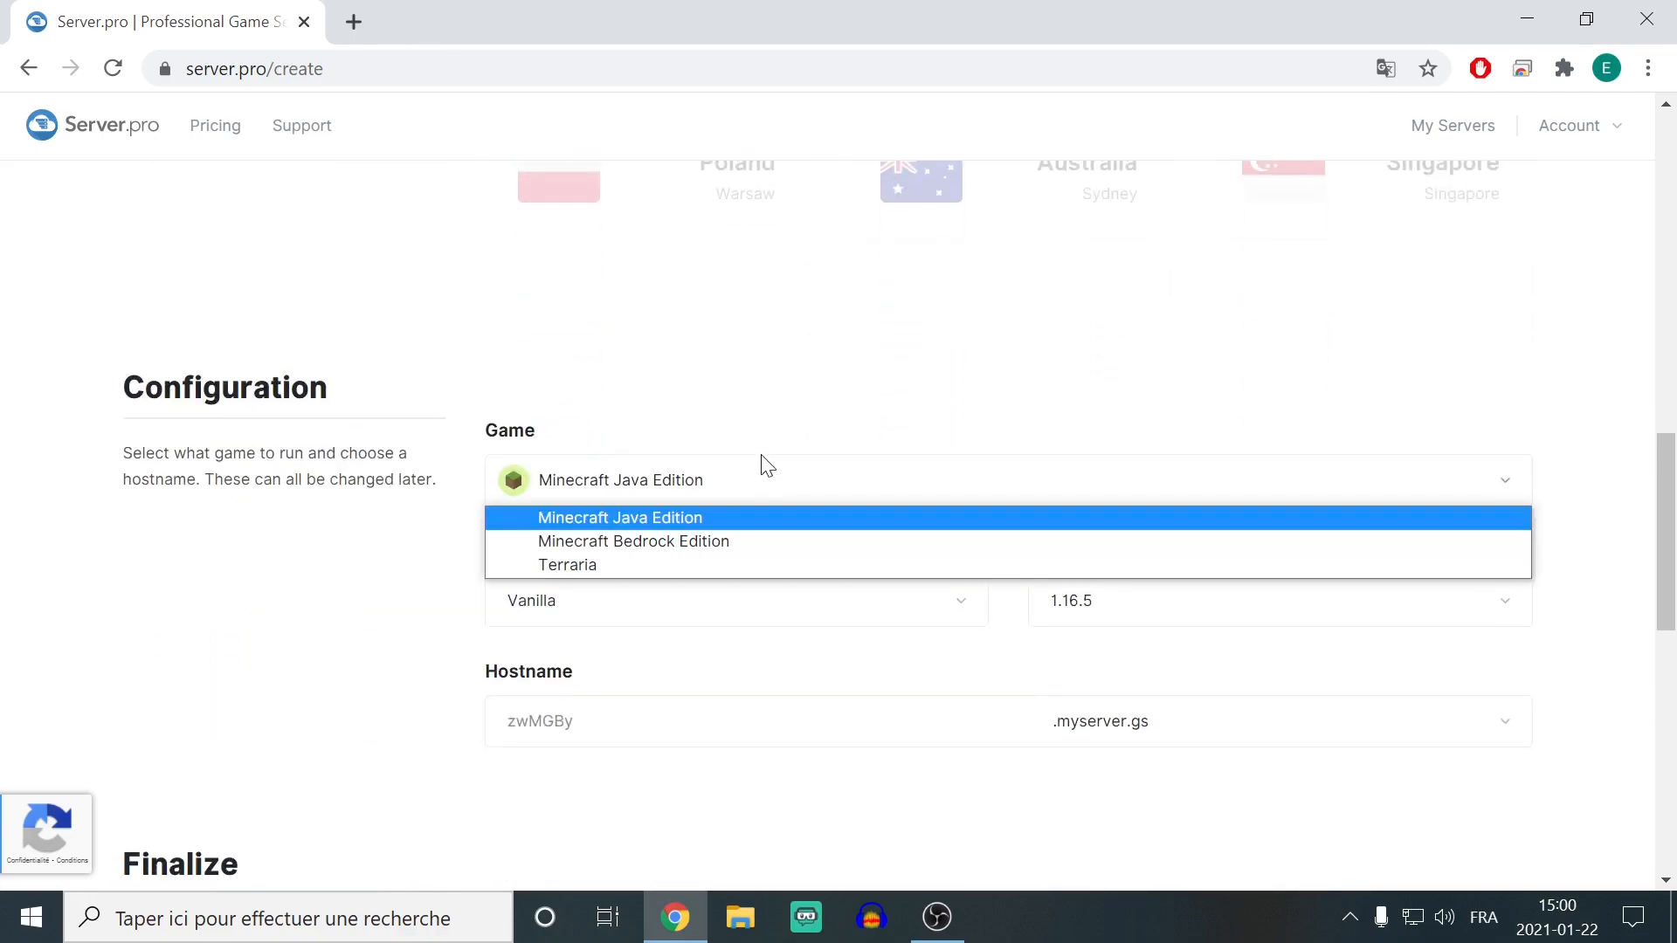
left_click(730, 510)
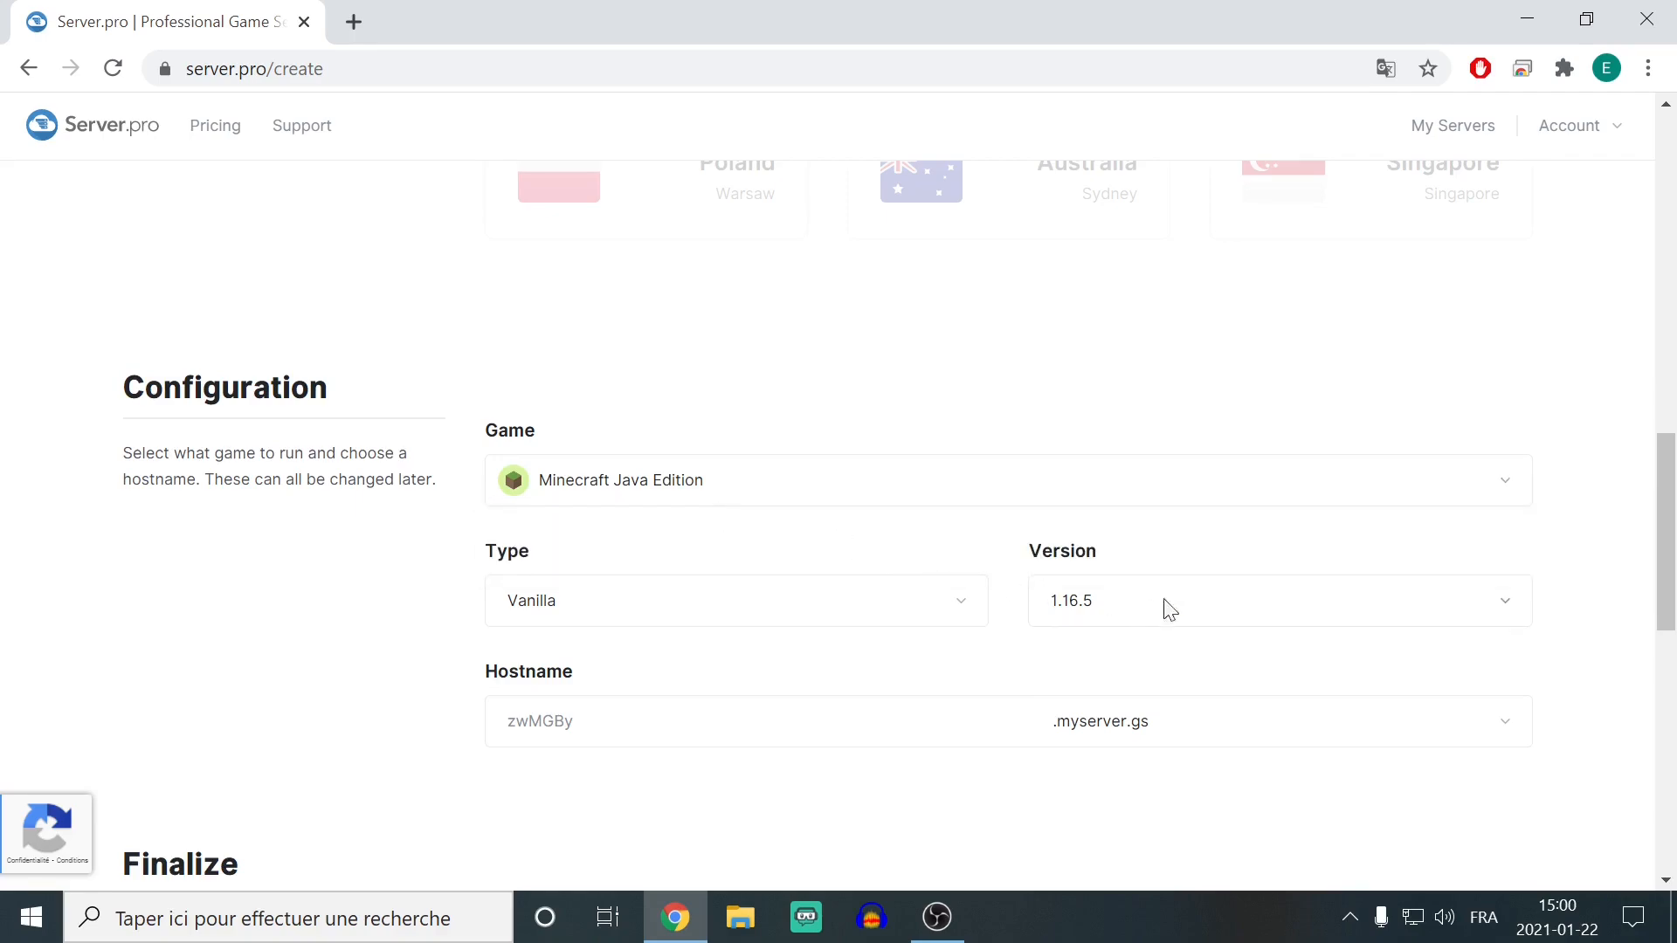
- Look through the available versions and server types, and set the server type to Spigot
left_click(1498, 619)
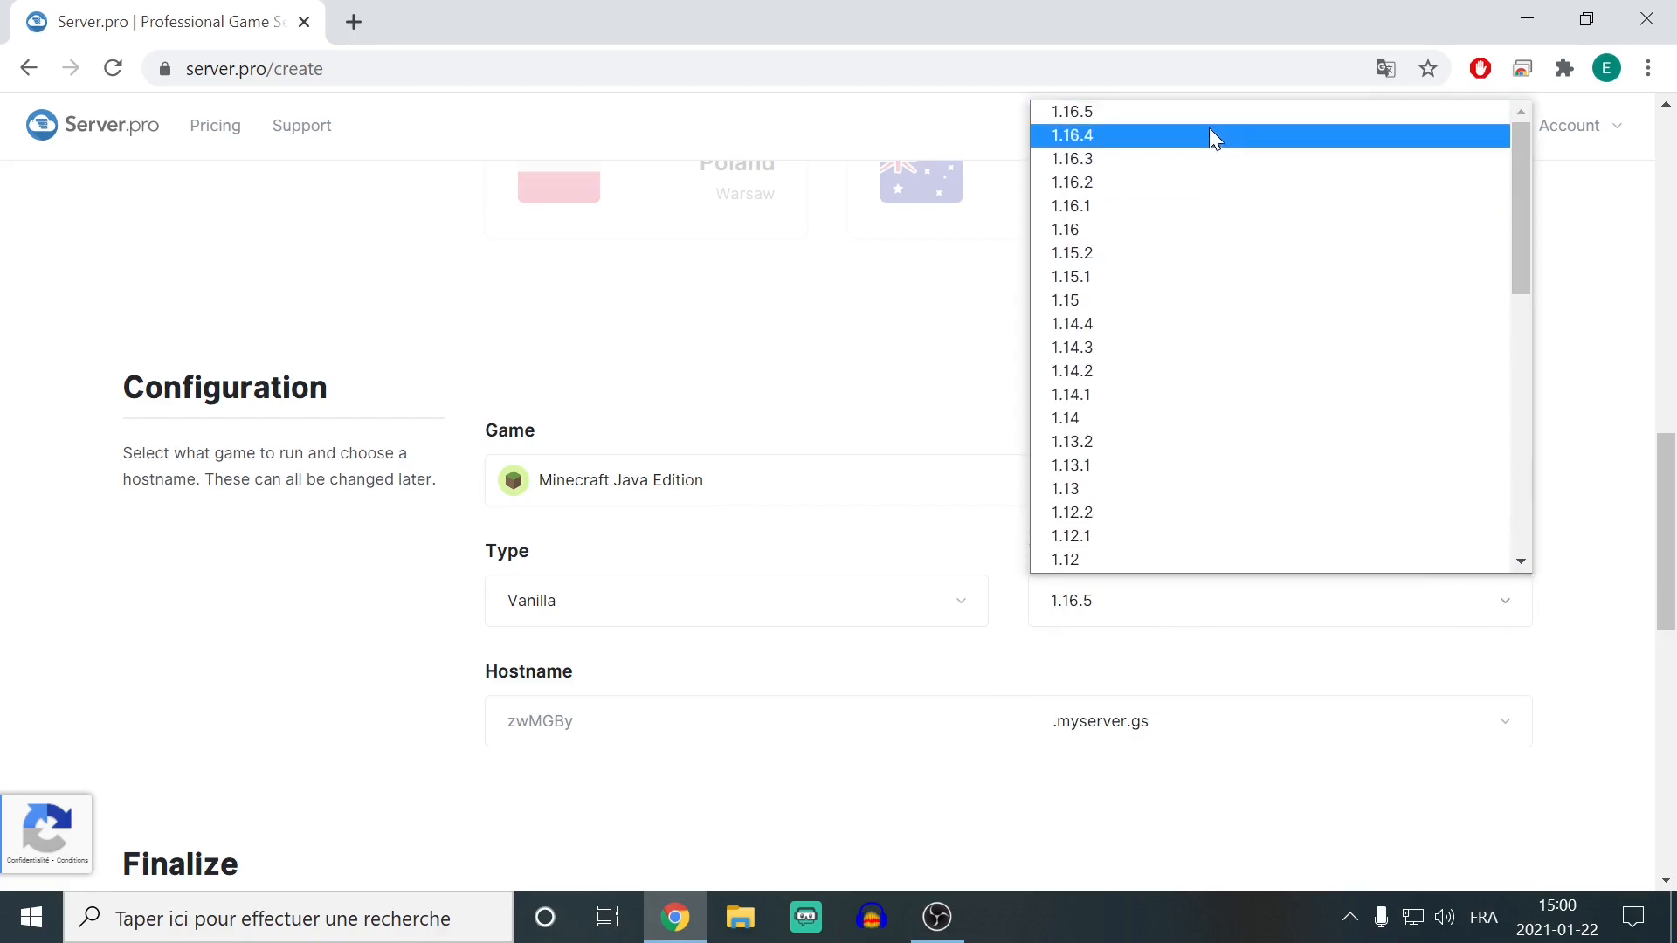
left_click(776, 599)
left_click(830, 616)
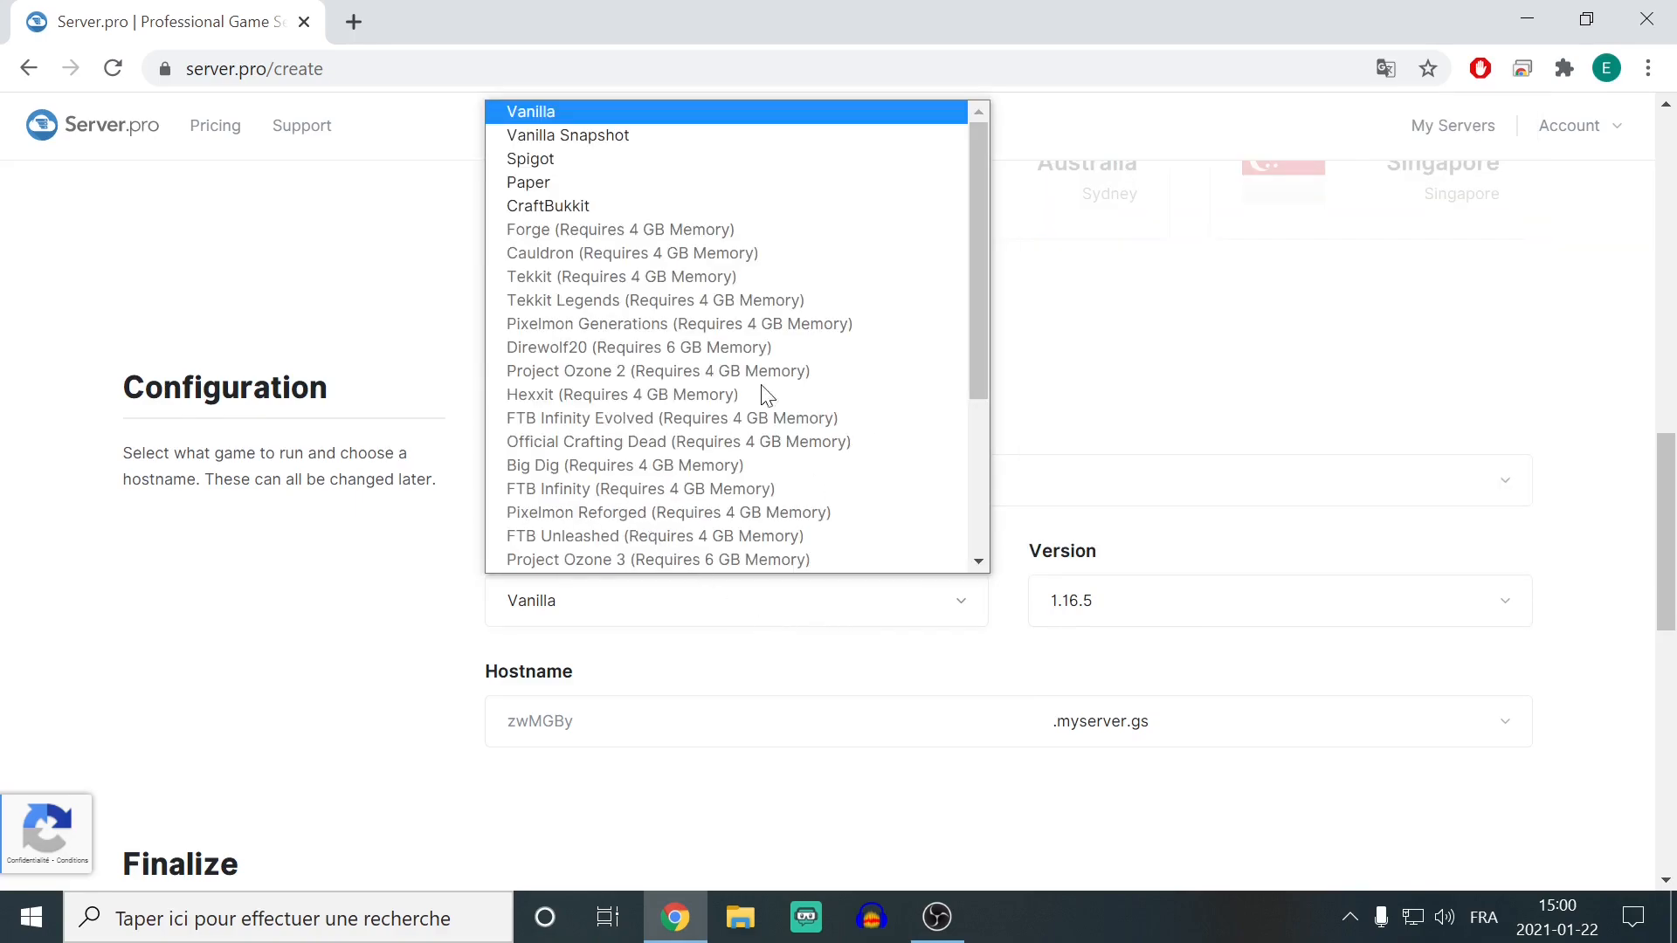
left_click_drag(976, 211, 967, 147)
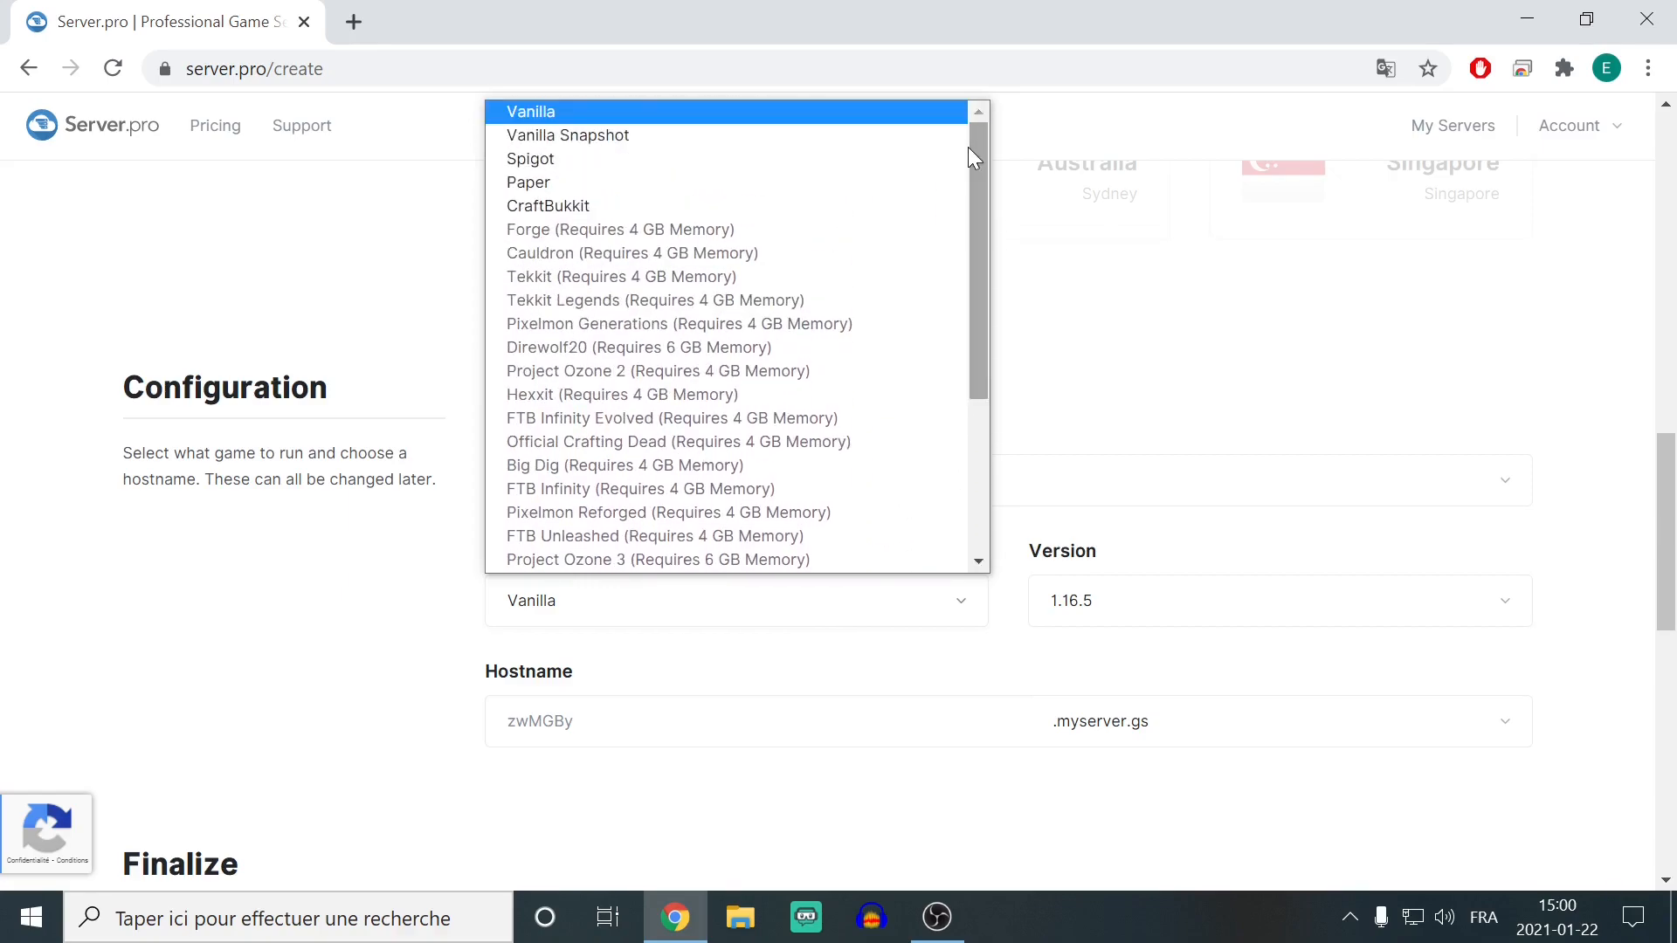
left_click(672, 166)
left_click(811, 613)
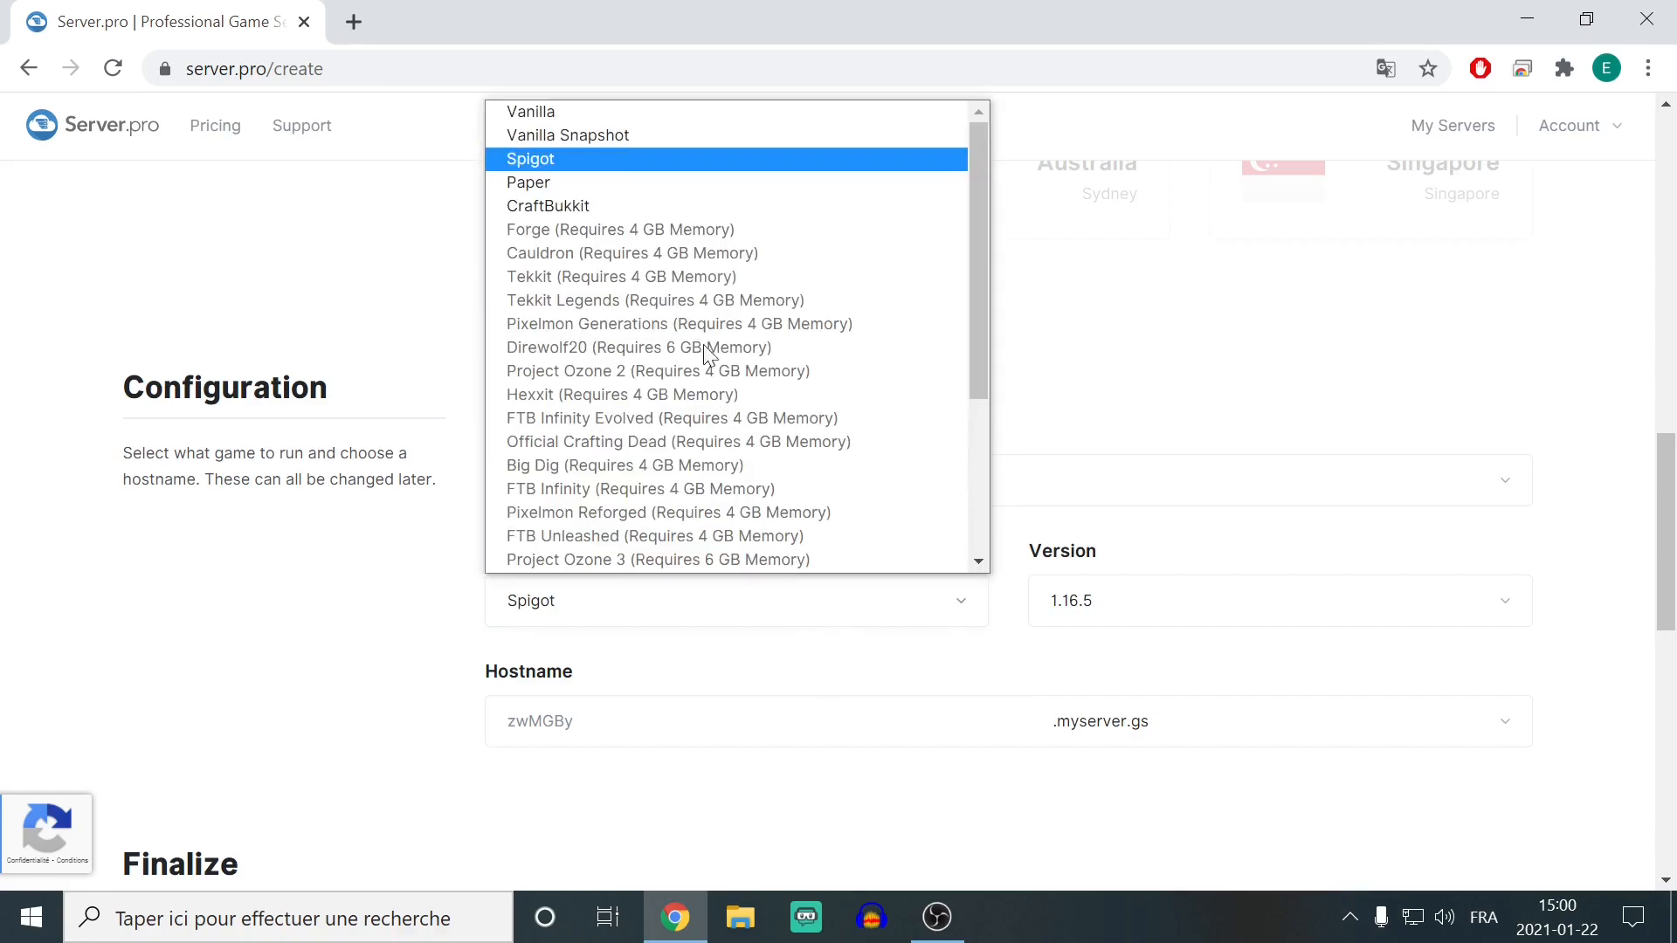
left_click(666, 162)
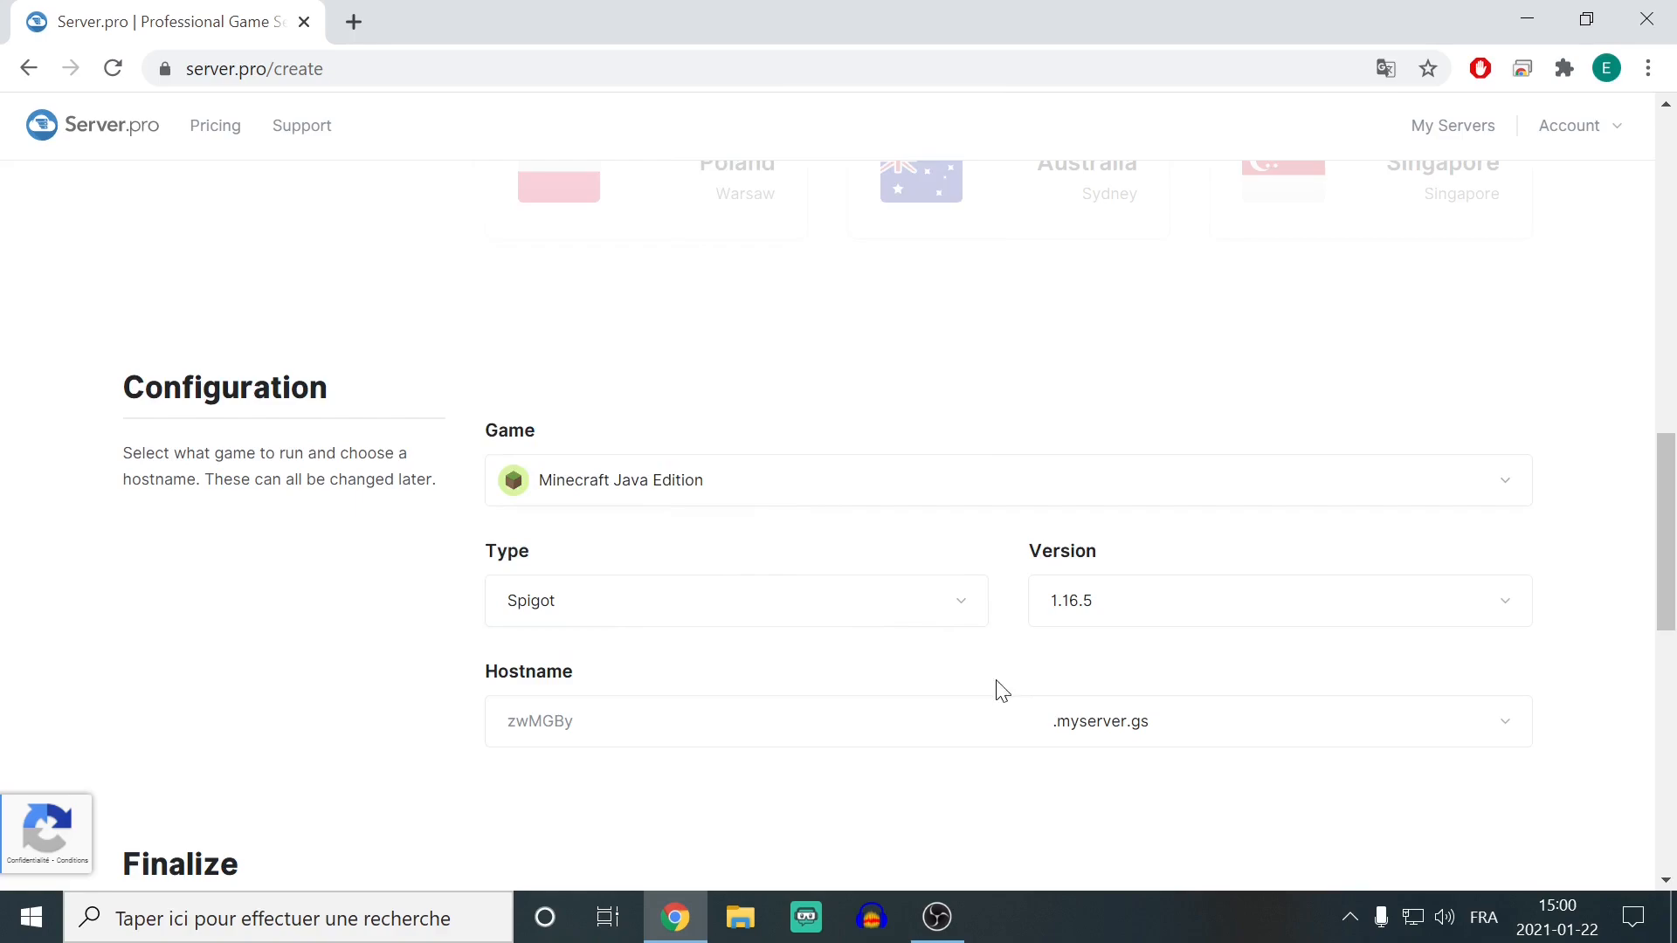
- Switch the server type to CraftBukkit and back to Spigot
left_click(821, 599)
left_click(643, 208)
left_click(978, 600)
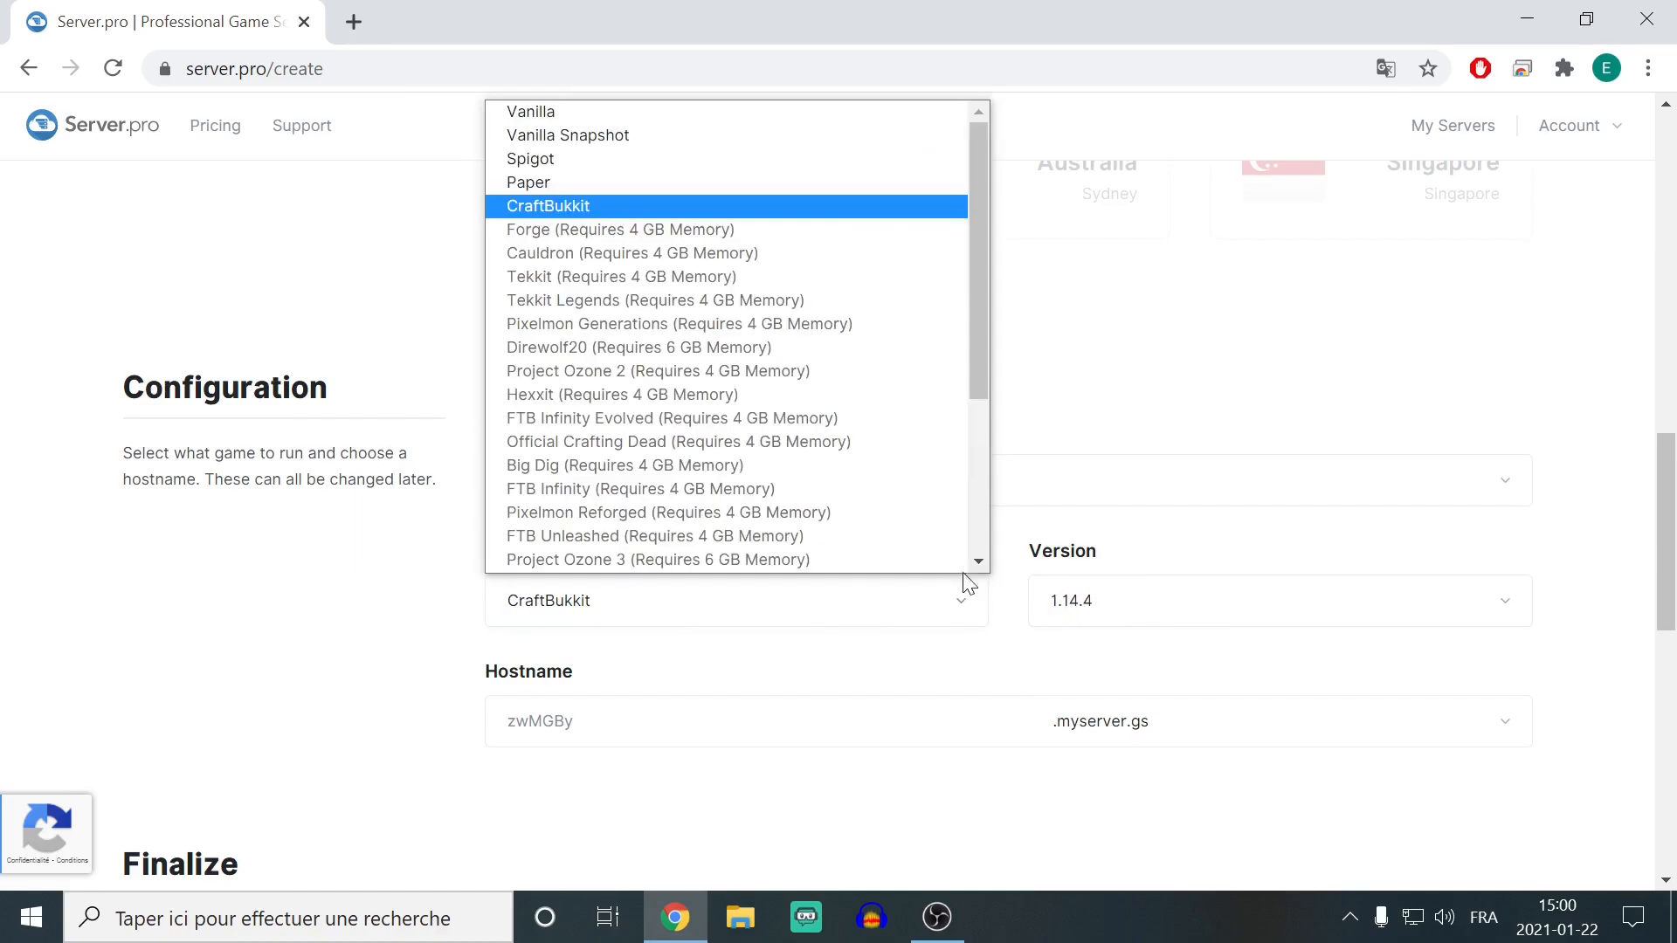
left_click(636, 163)
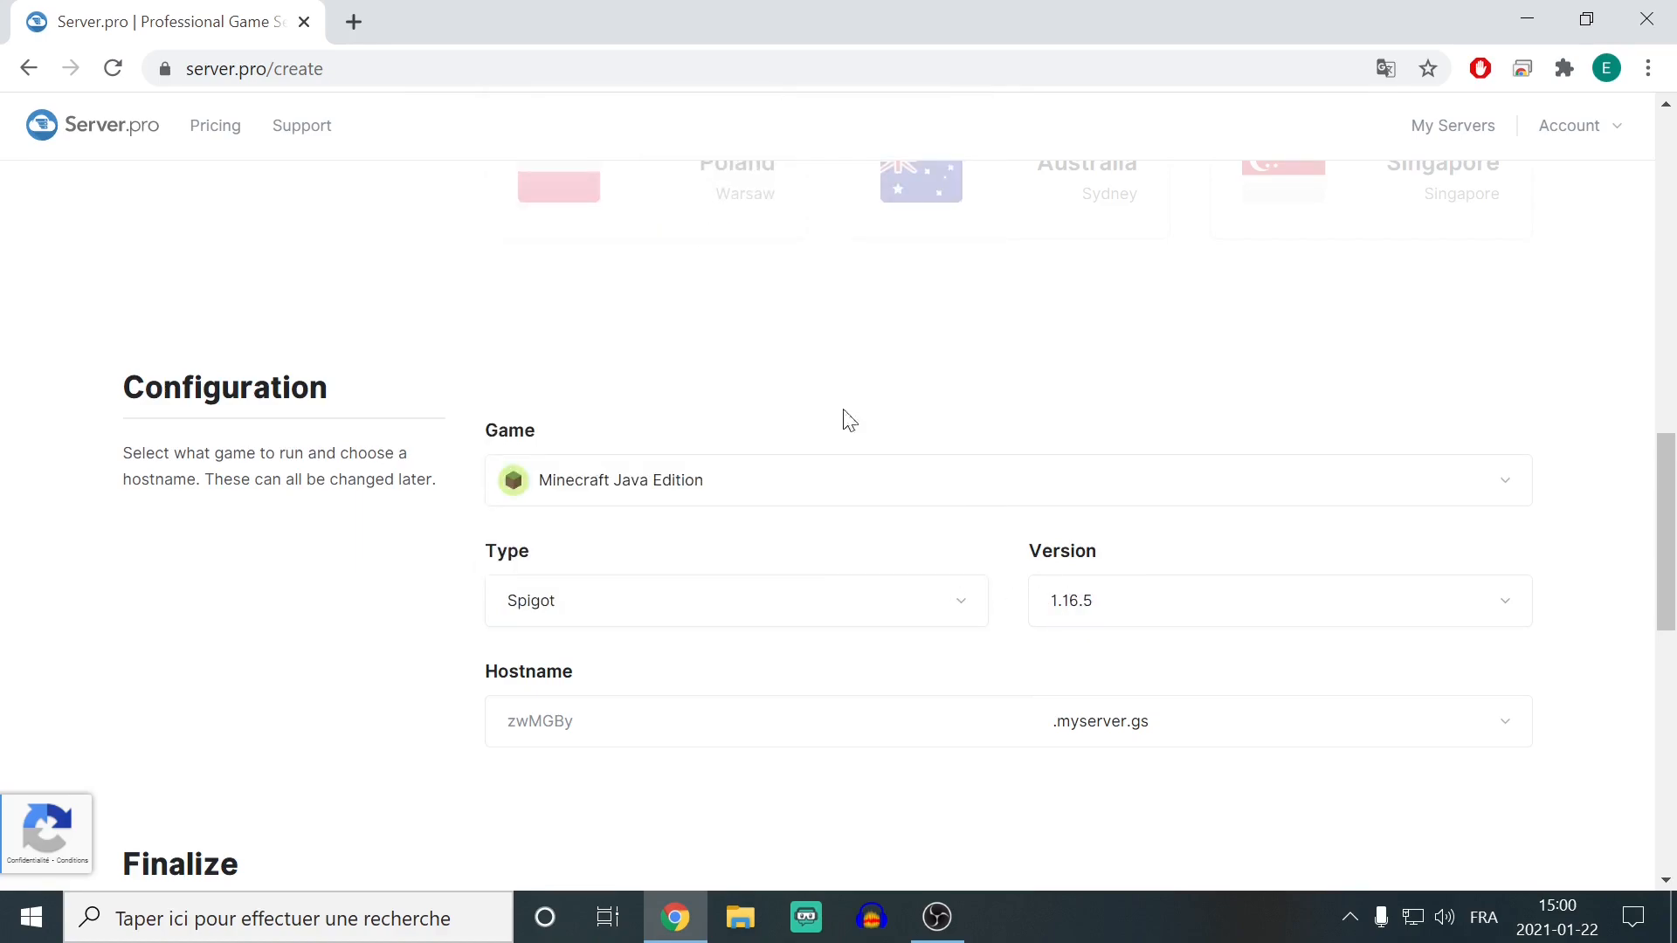
- Select version 1.16.5 and give the server a custom hostname on the .my-serv.com domain
left_click(1198, 602)
left_click(1138, 113)
left_click(523, 722)
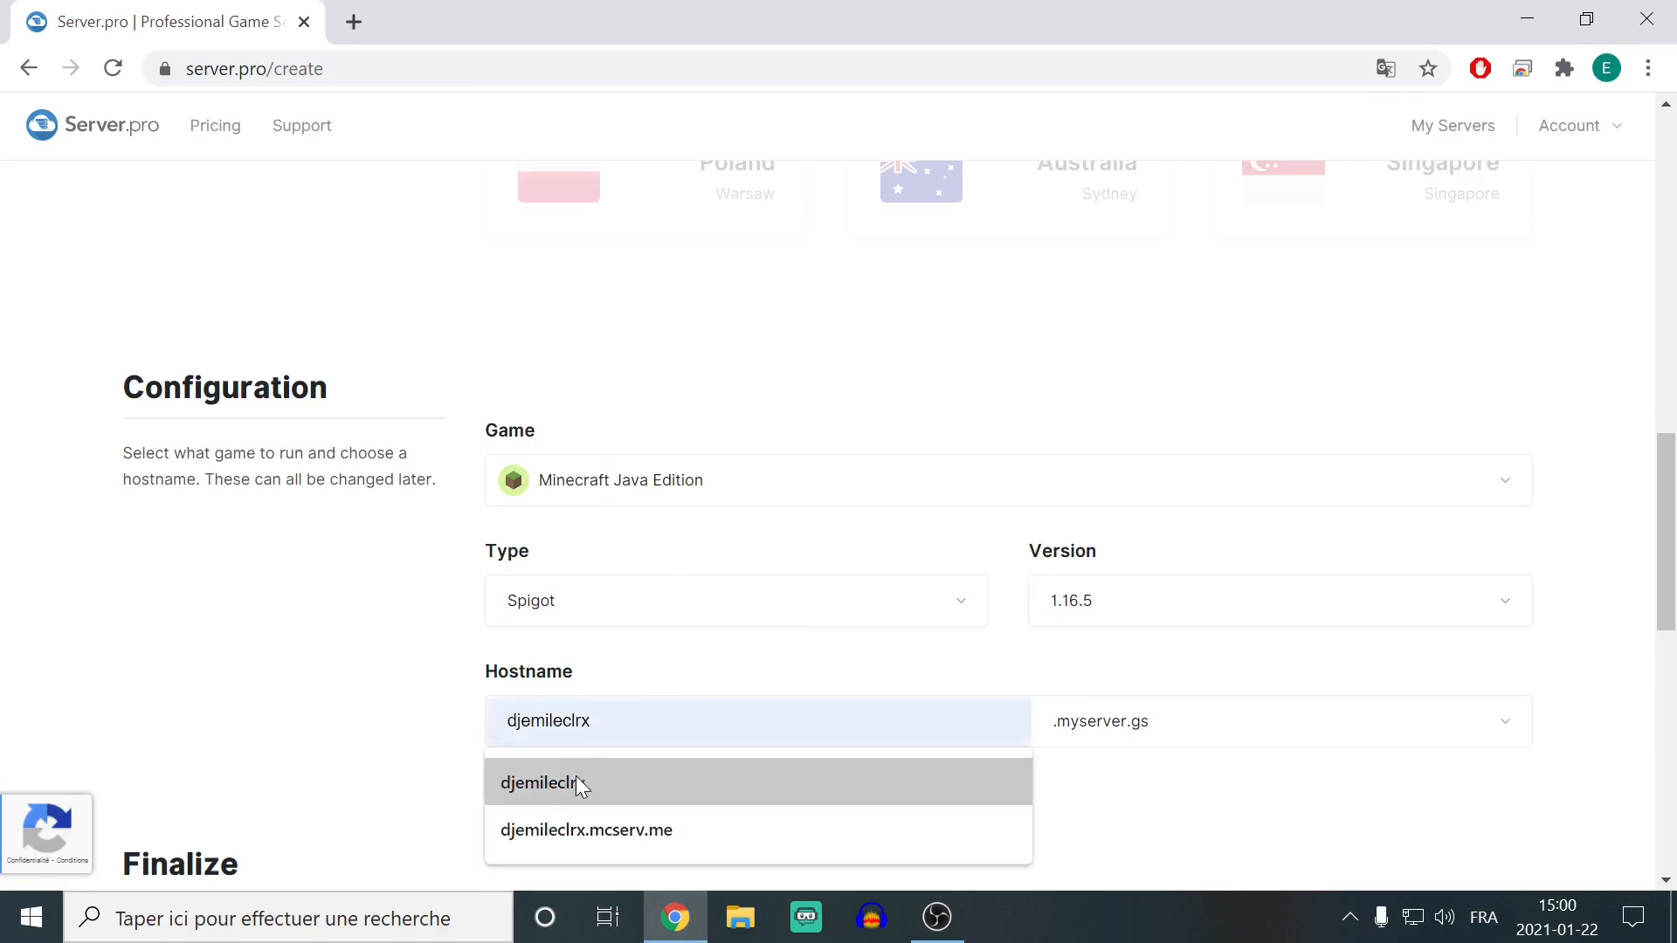
left_click(706, 767)
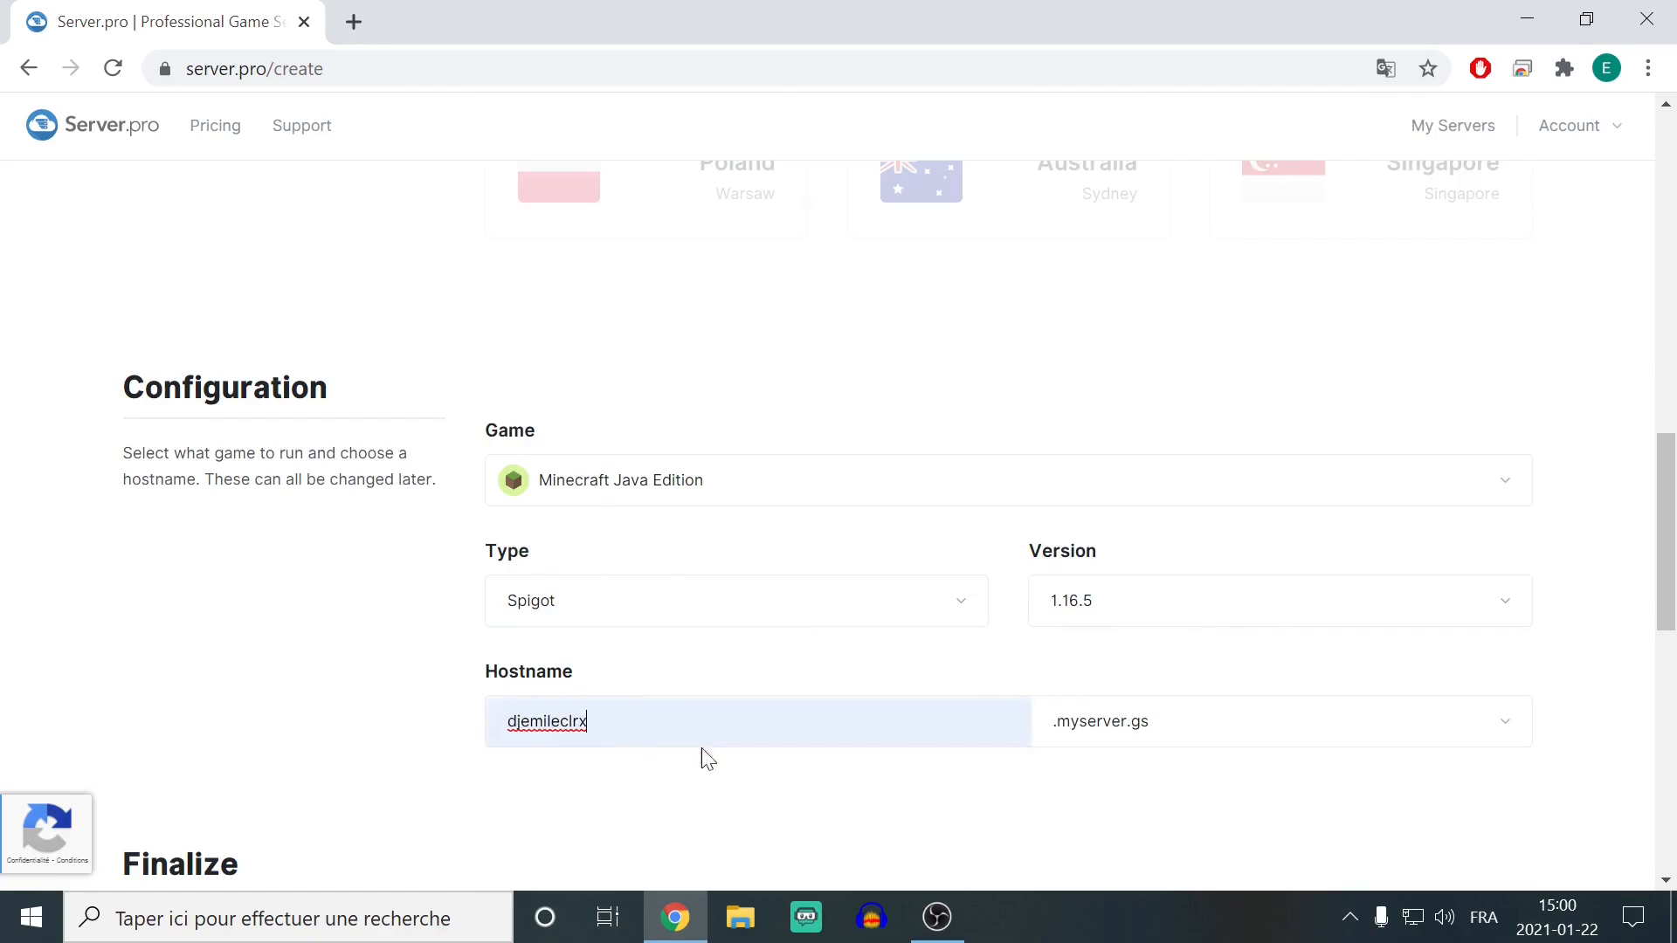
left_click(1150, 730)
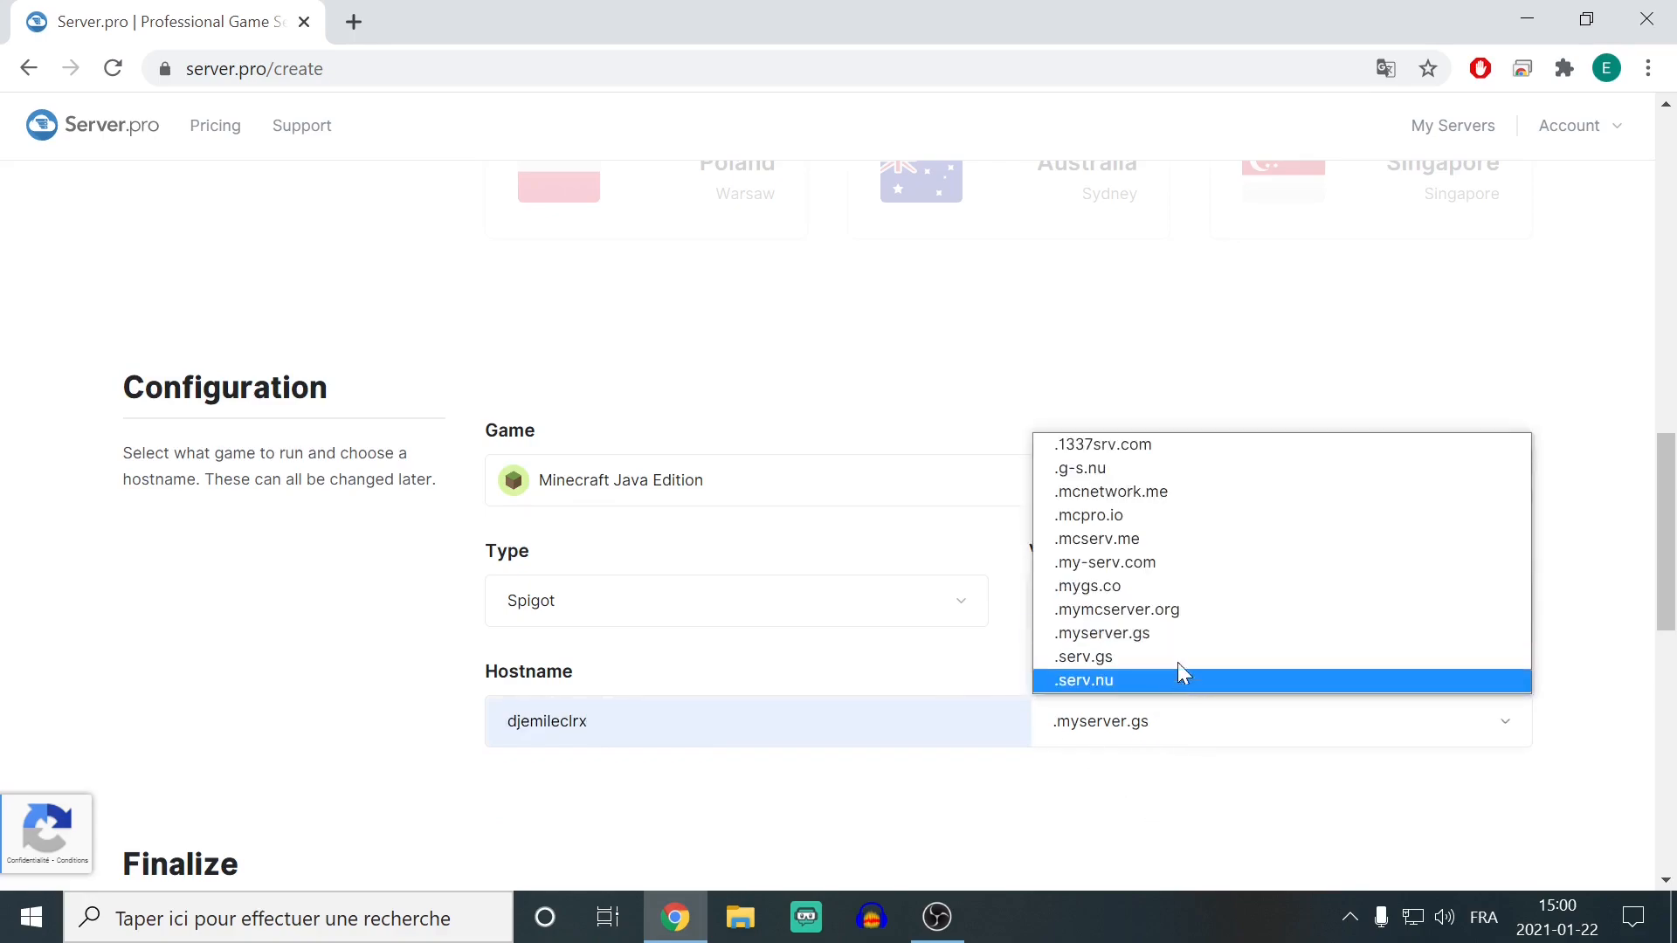
left_click(1163, 564)
- Create the free server and start it when its turn in the queue arrives
scroll(1321, 768, "down", 3)
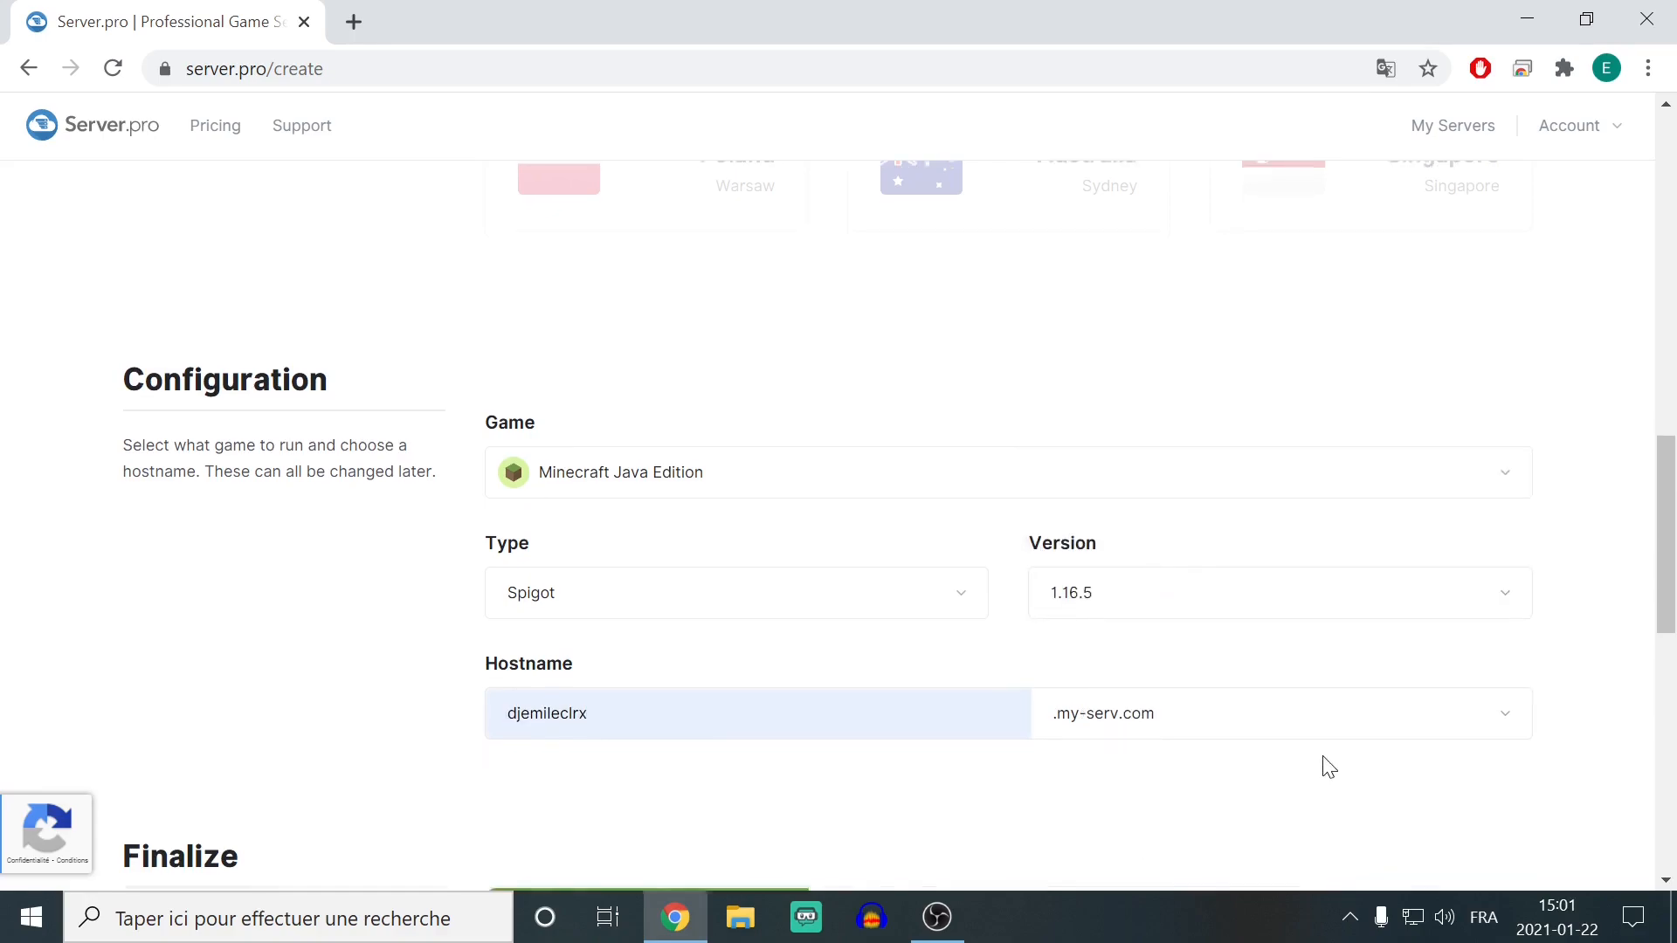
scroll(1048, 699, "down", 2)
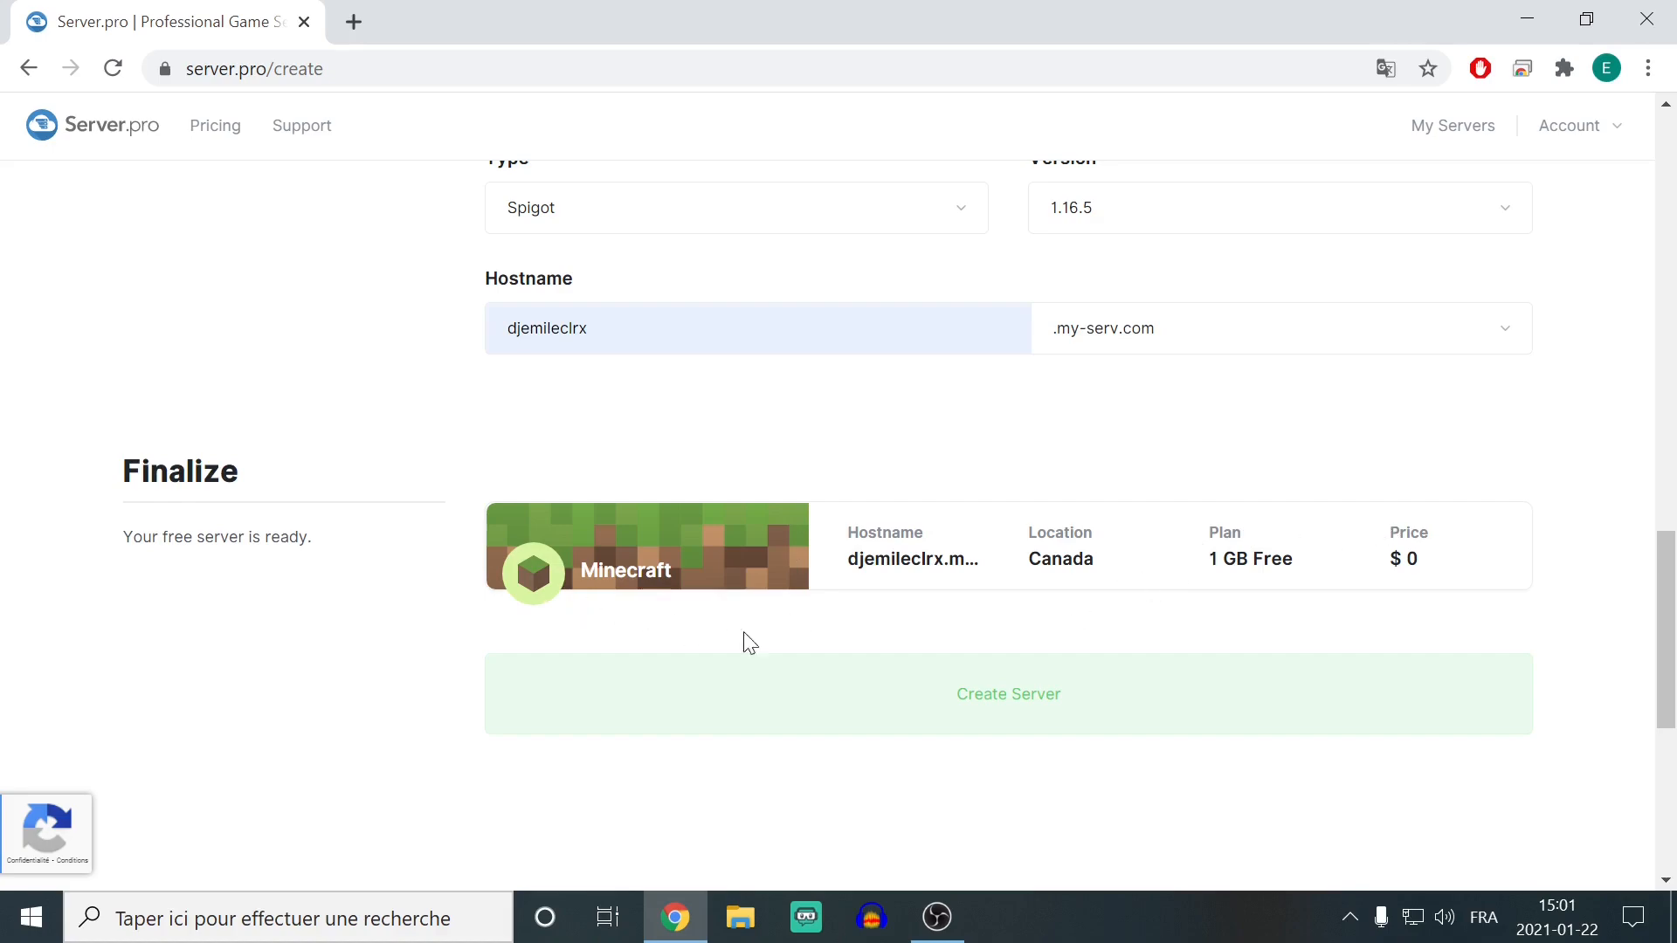
scroll(873, 611, "down", 2)
left_click(982, 576)
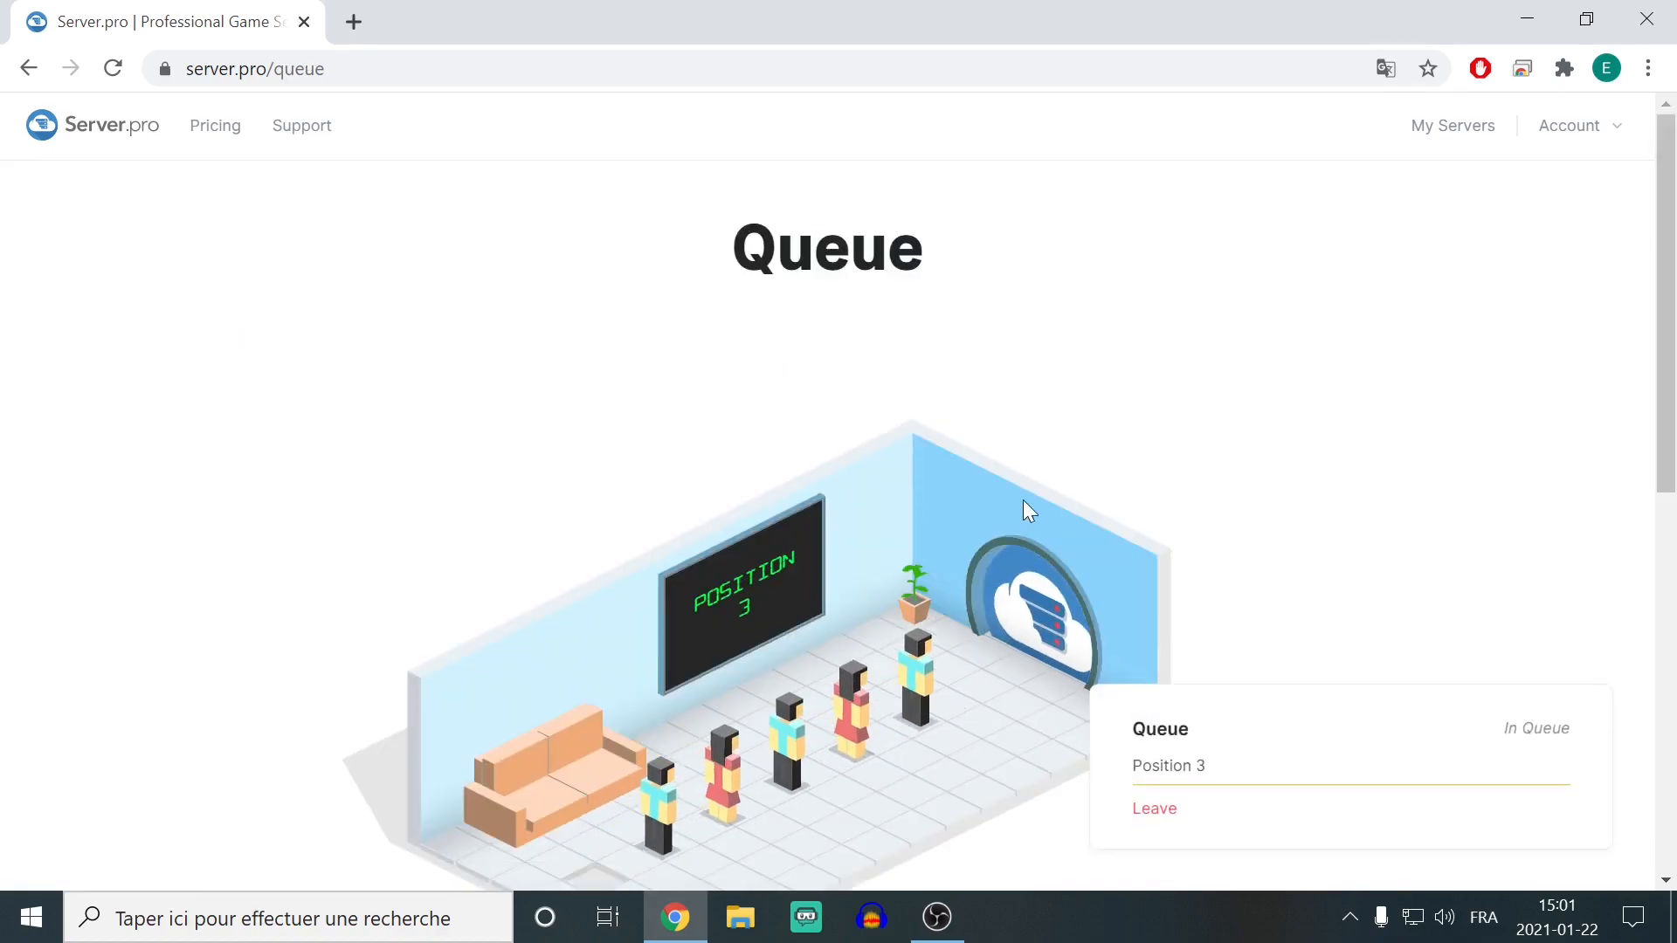
scroll(916, 428, "down", 1)
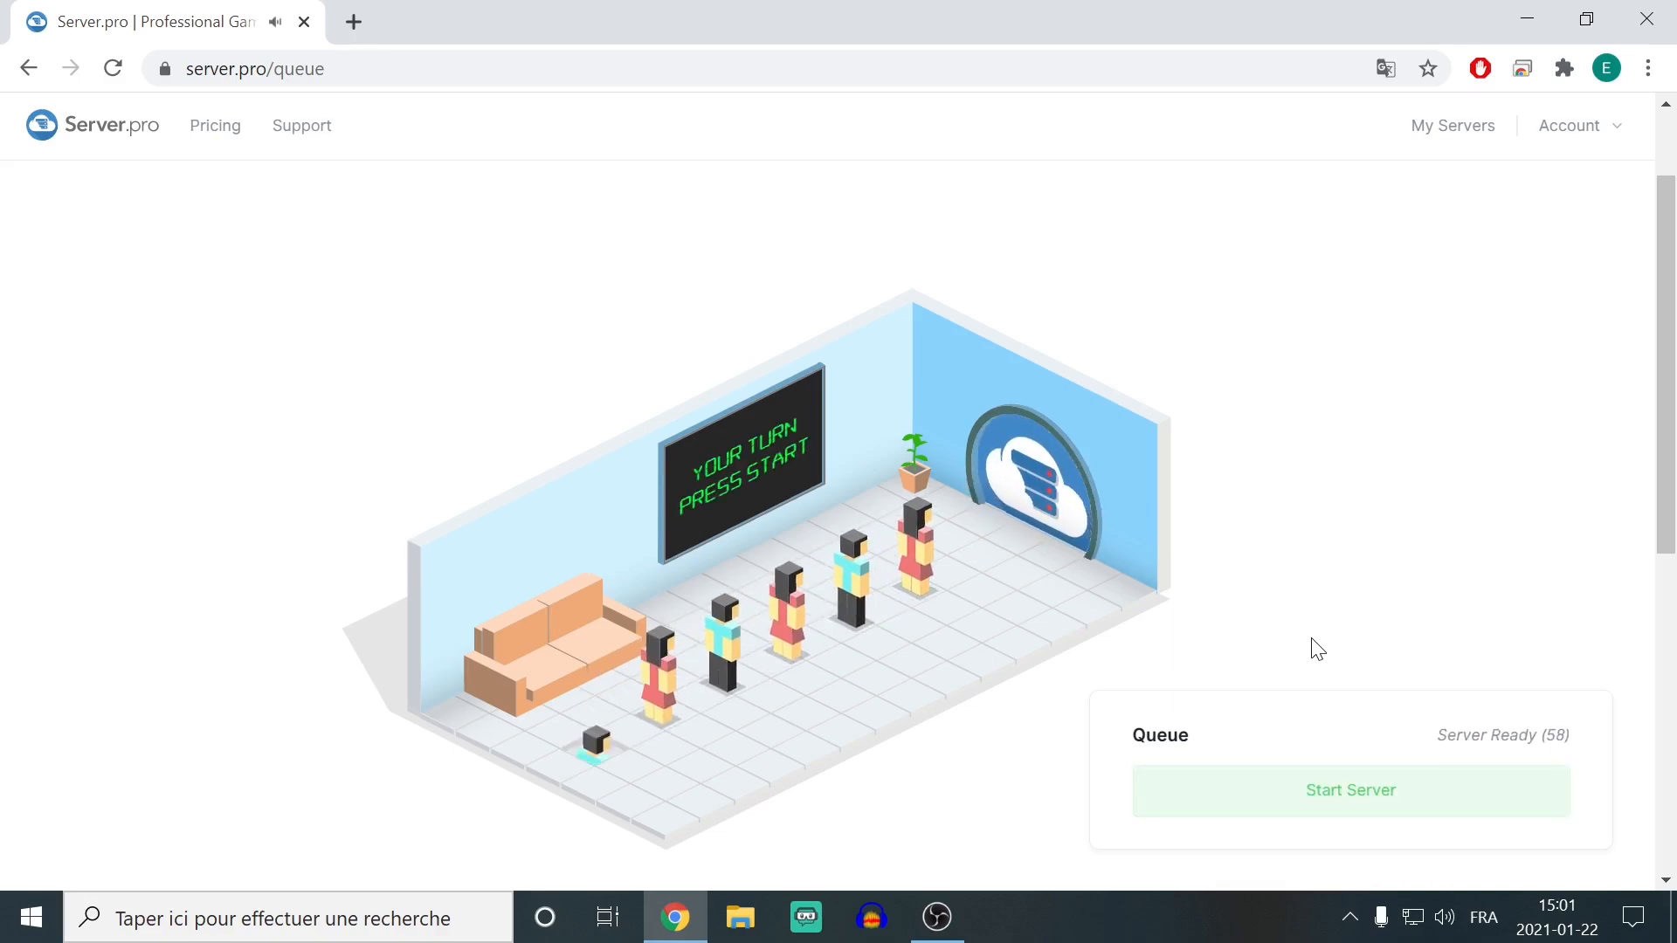
left_click(1350, 794)
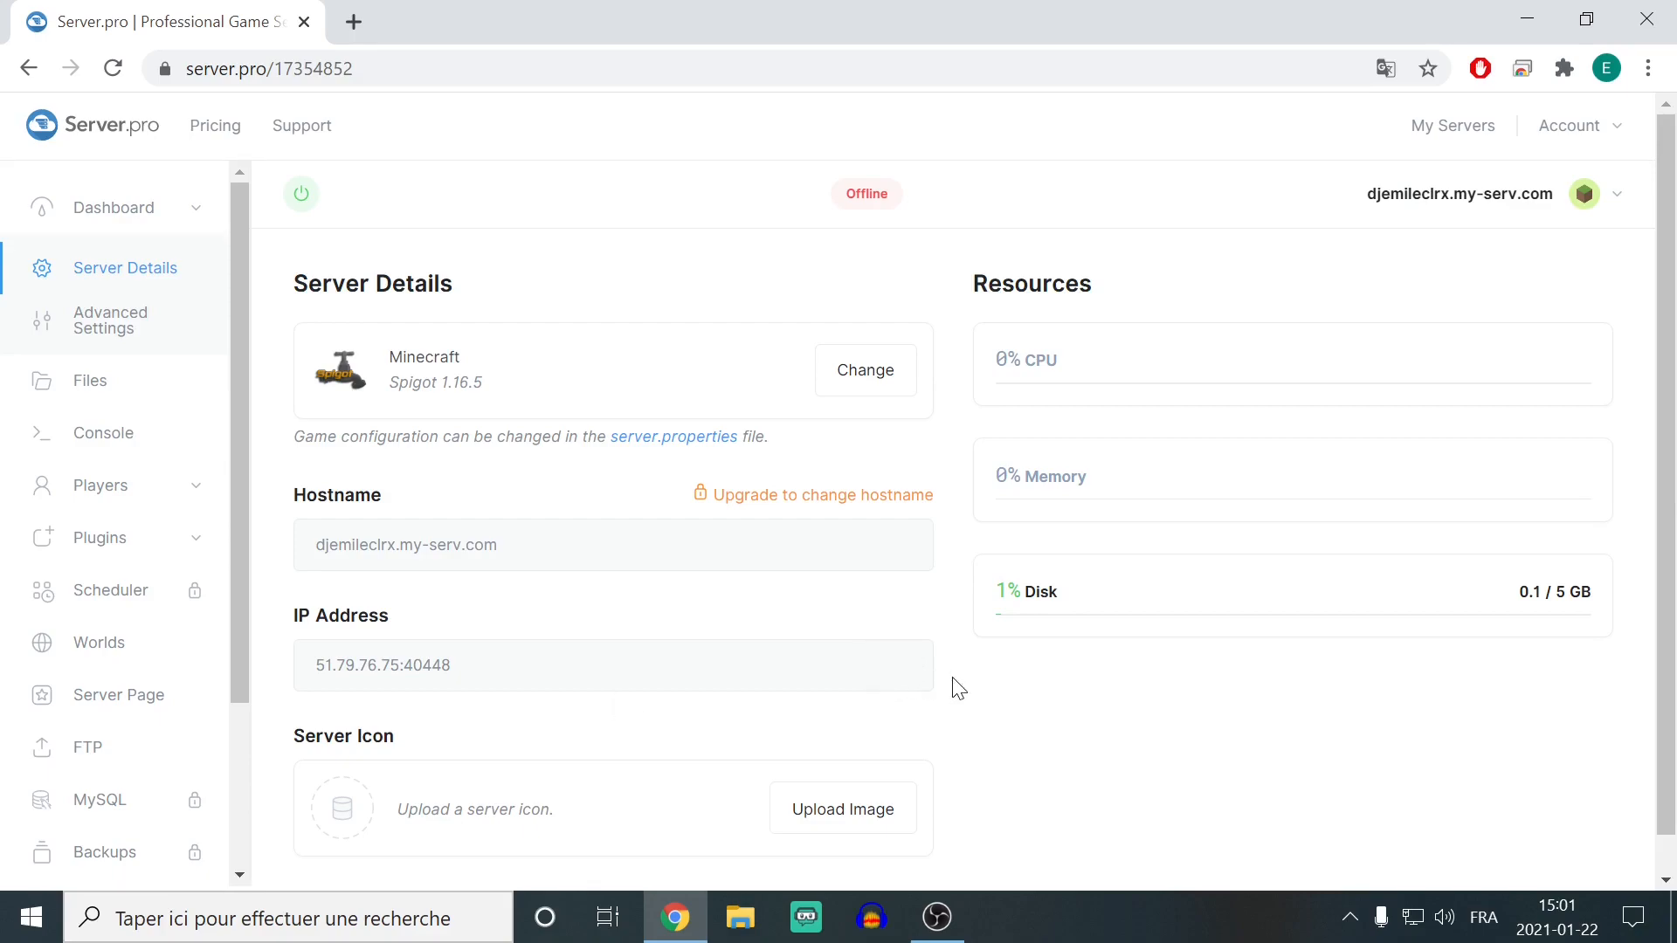
- Examine the new server's IP address, disk space, management sections and icon option on its details page
left_click_drag(453, 665, 314, 665)
left_click(454, 666)
left_click_drag(453, 665, 314, 665)
left_click(454, 665)
left_click_drag(1597, 592, 1555, 592)
left_click(1504, 621)
left_click_drag(249, 432, 194, 601)
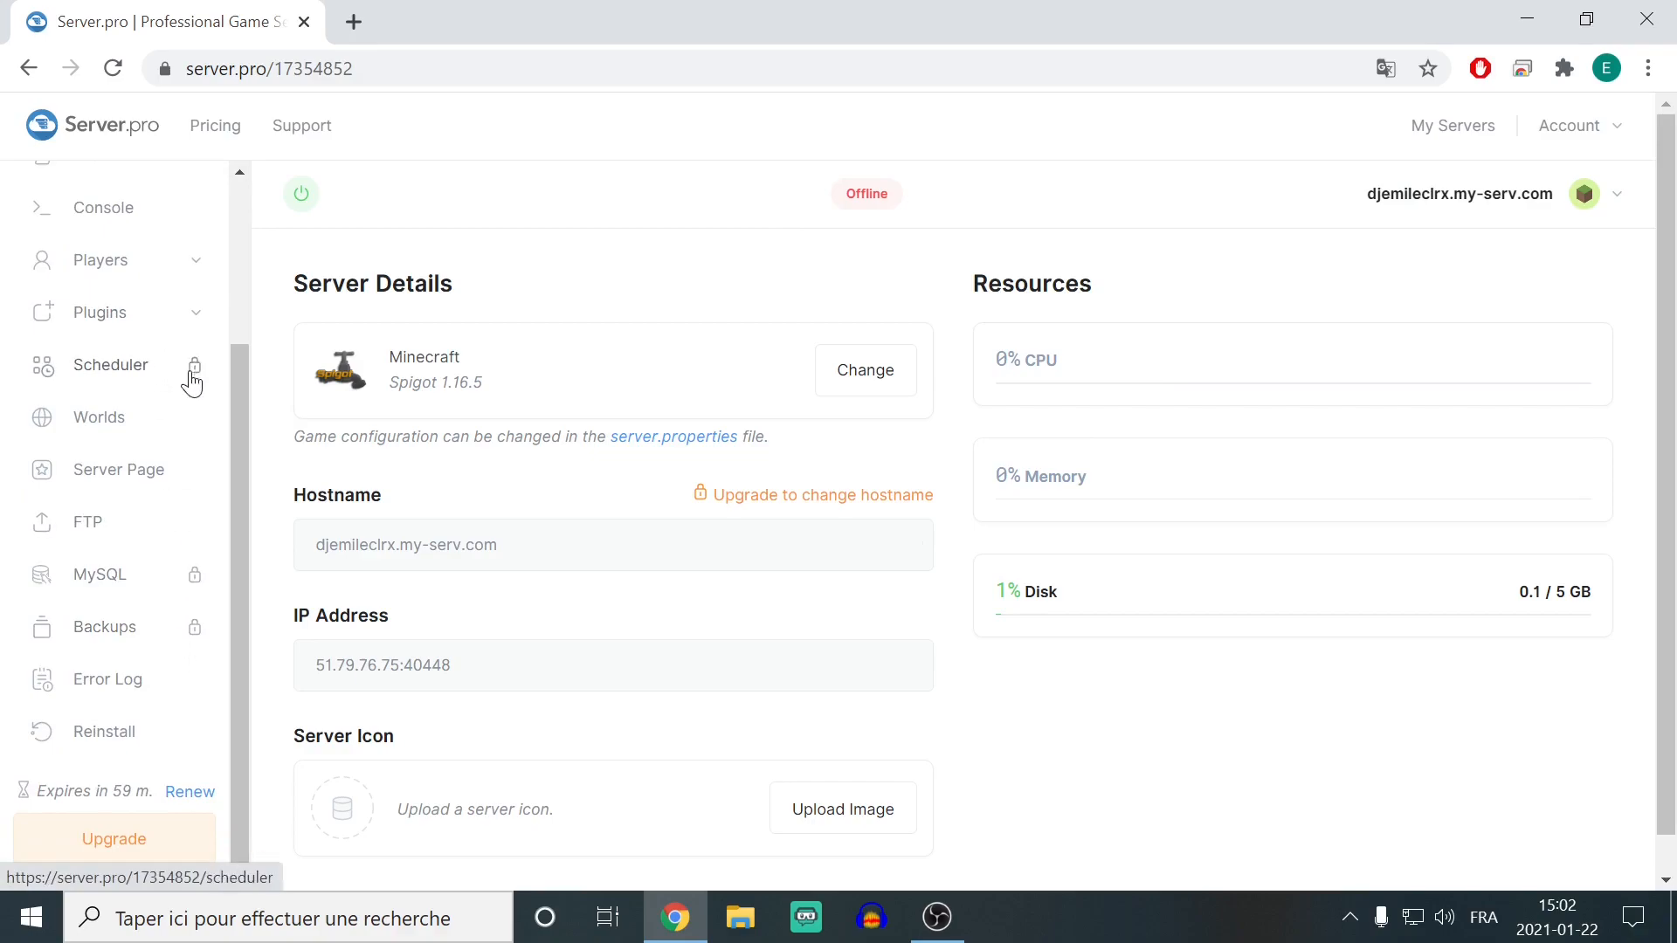
left_click_drag(243, 430, 245, 211)
scroll(1190, 296, "down", 2)
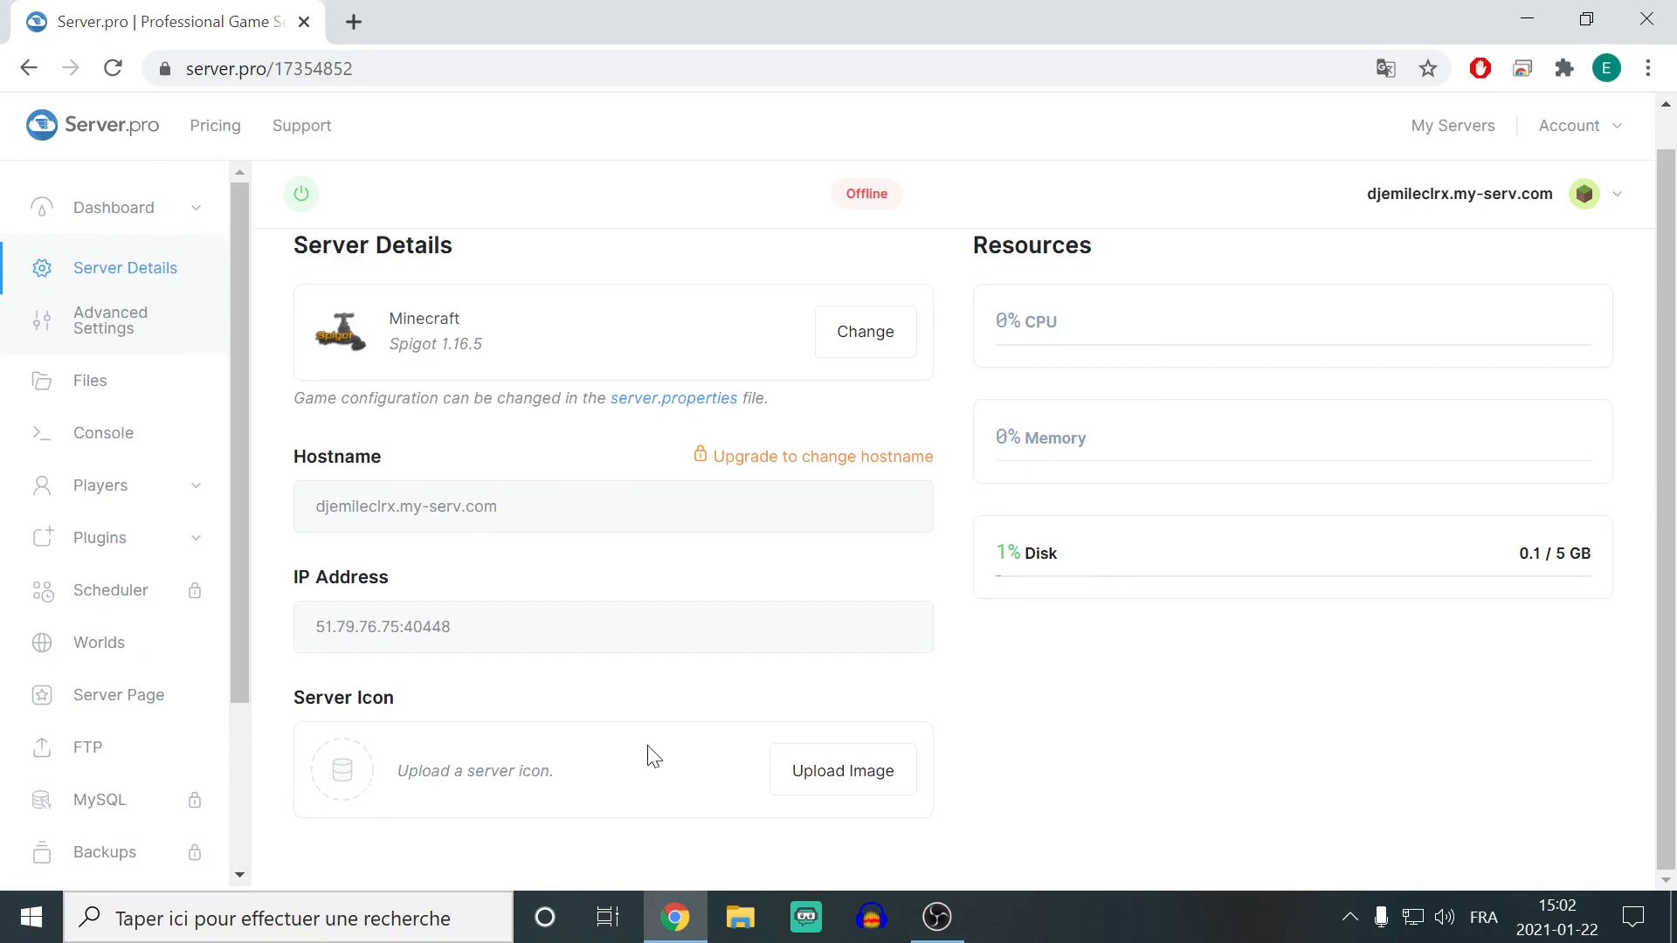
scroll(577, 434, "up", 1)
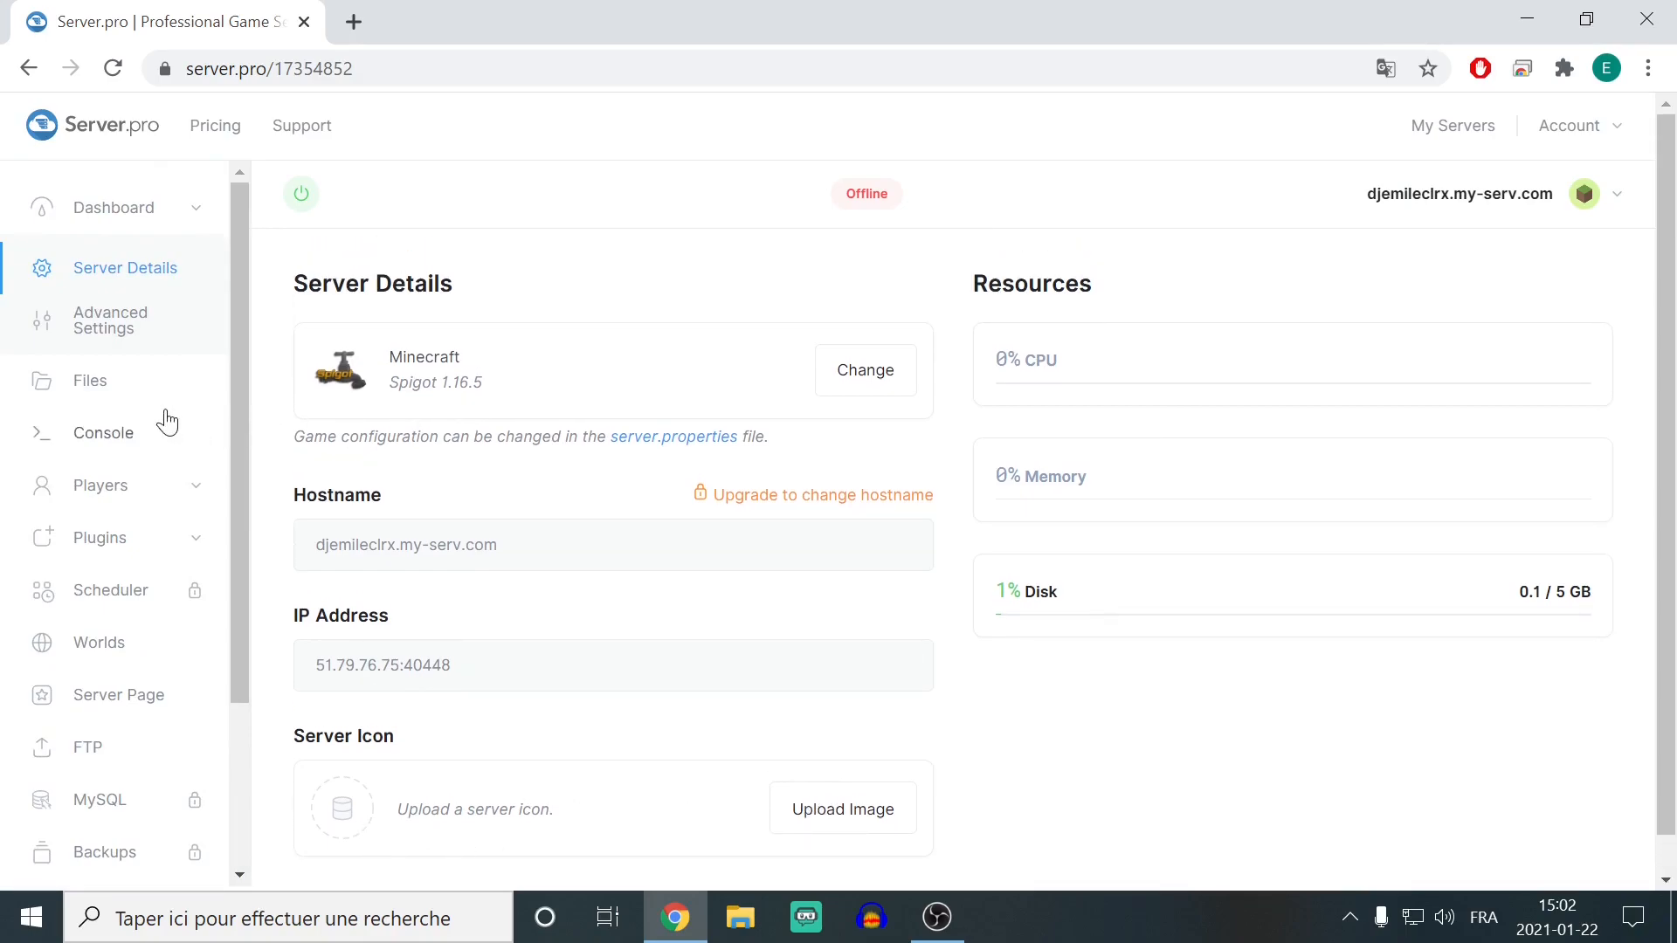
- Renew the free server's expiry time
scroll(123, 594, "down", 3)
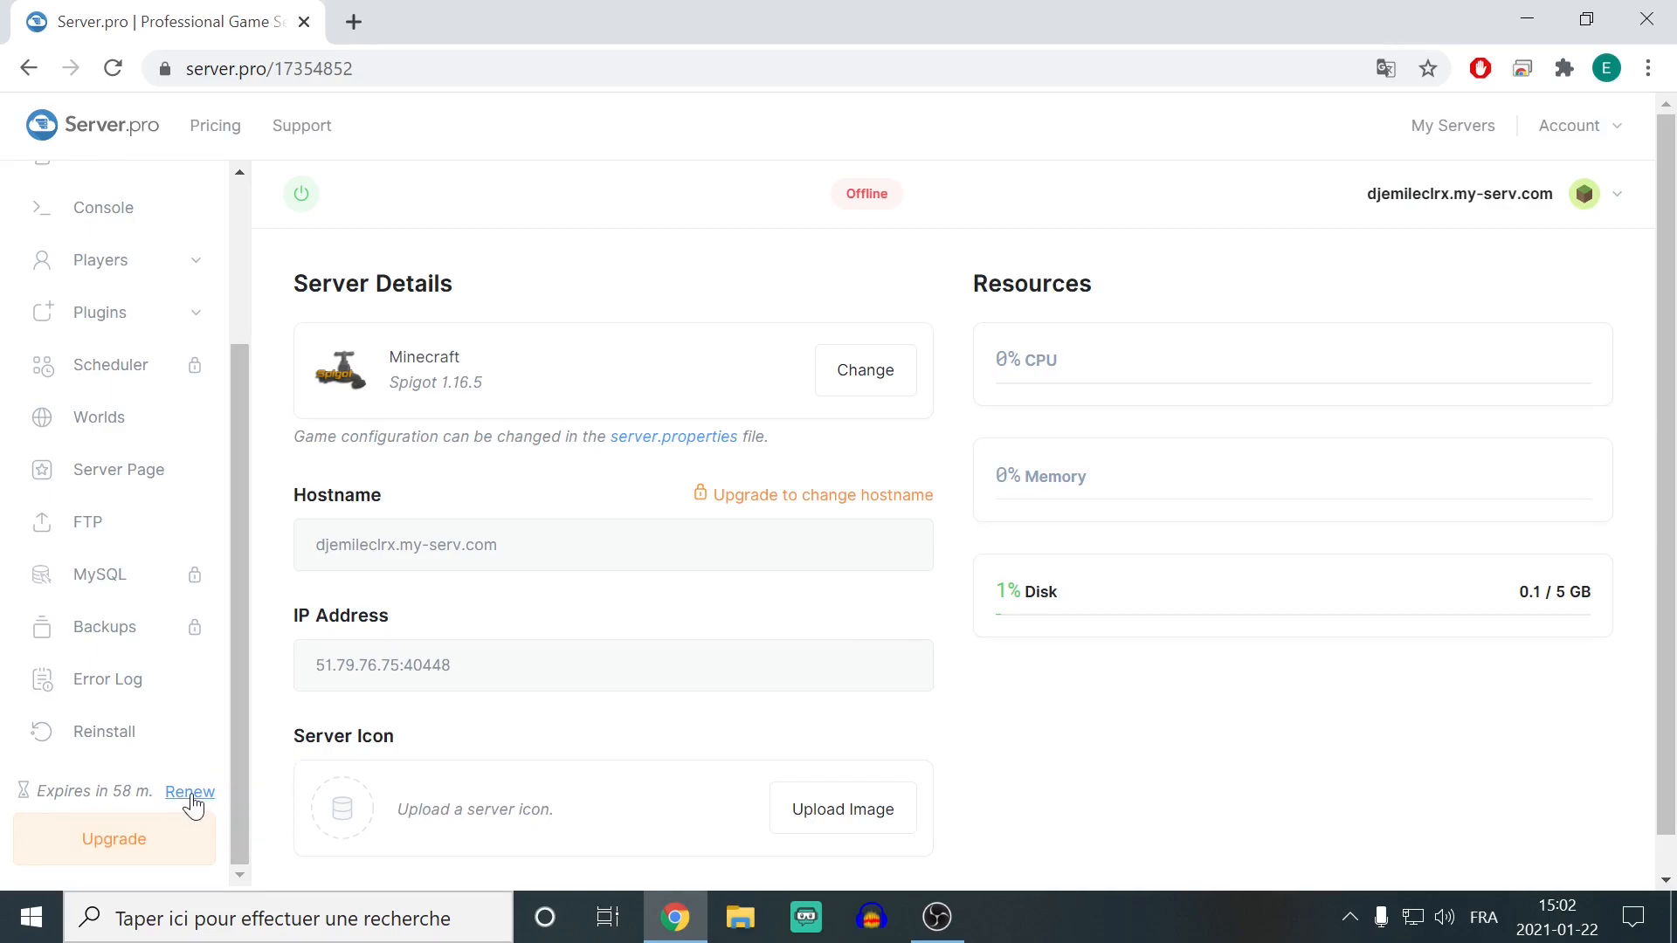
left_click(191, 795)
left_click(620, 541)
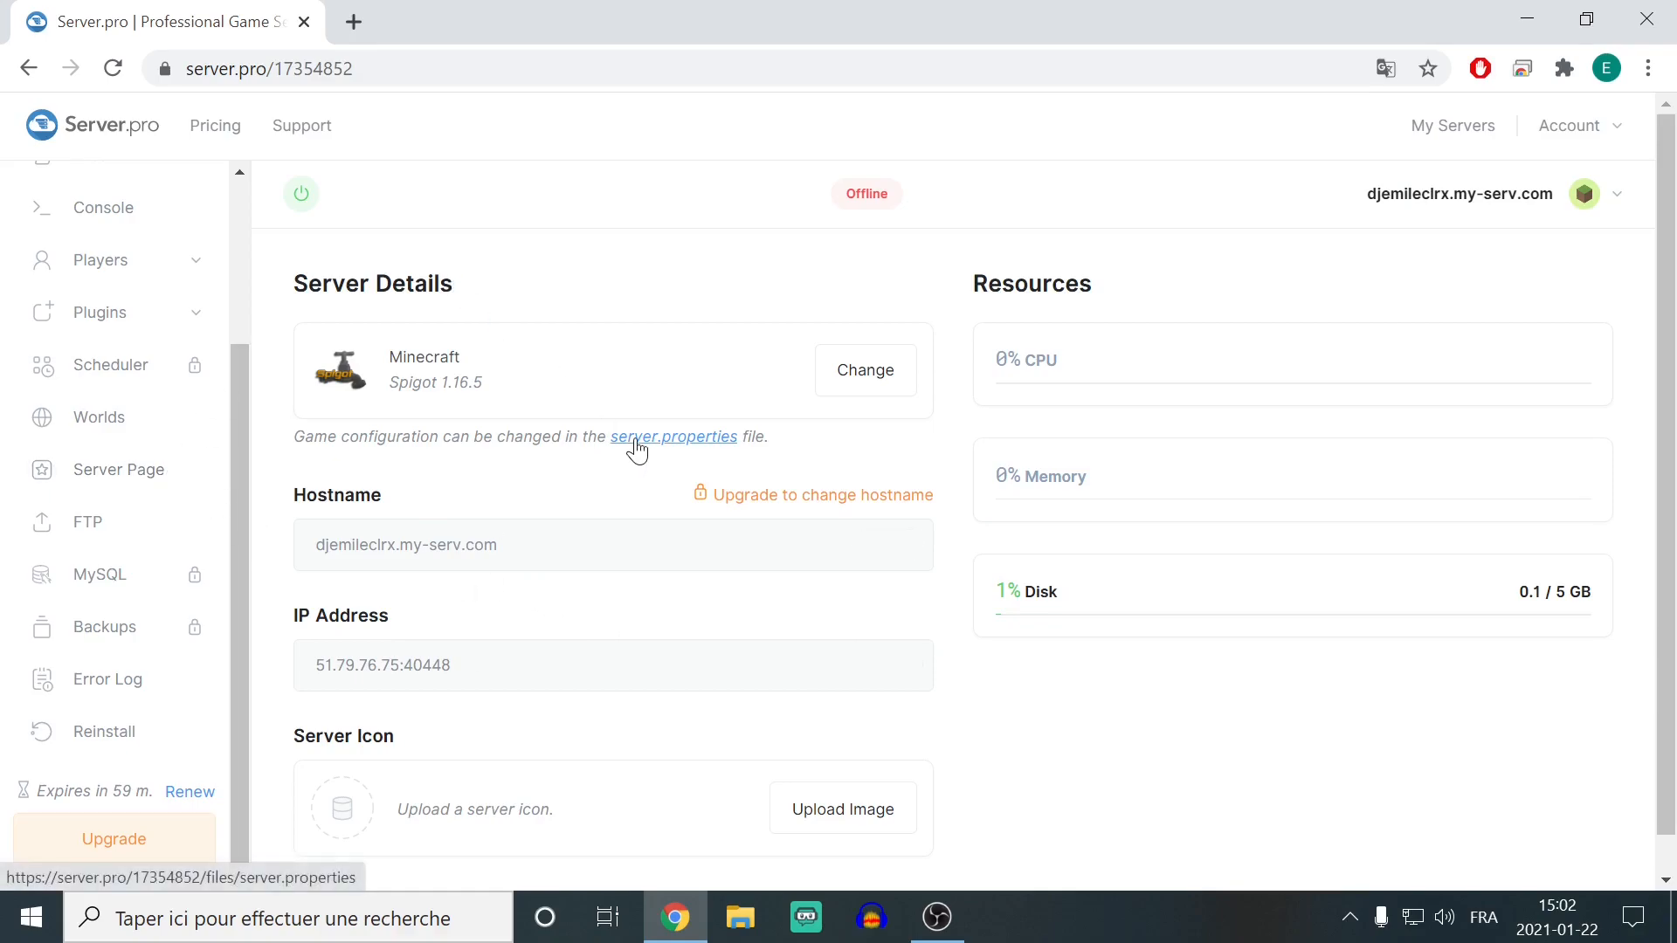
- Look through the folders and files in the server's root directory
scroll(233, 417, "up", 2)
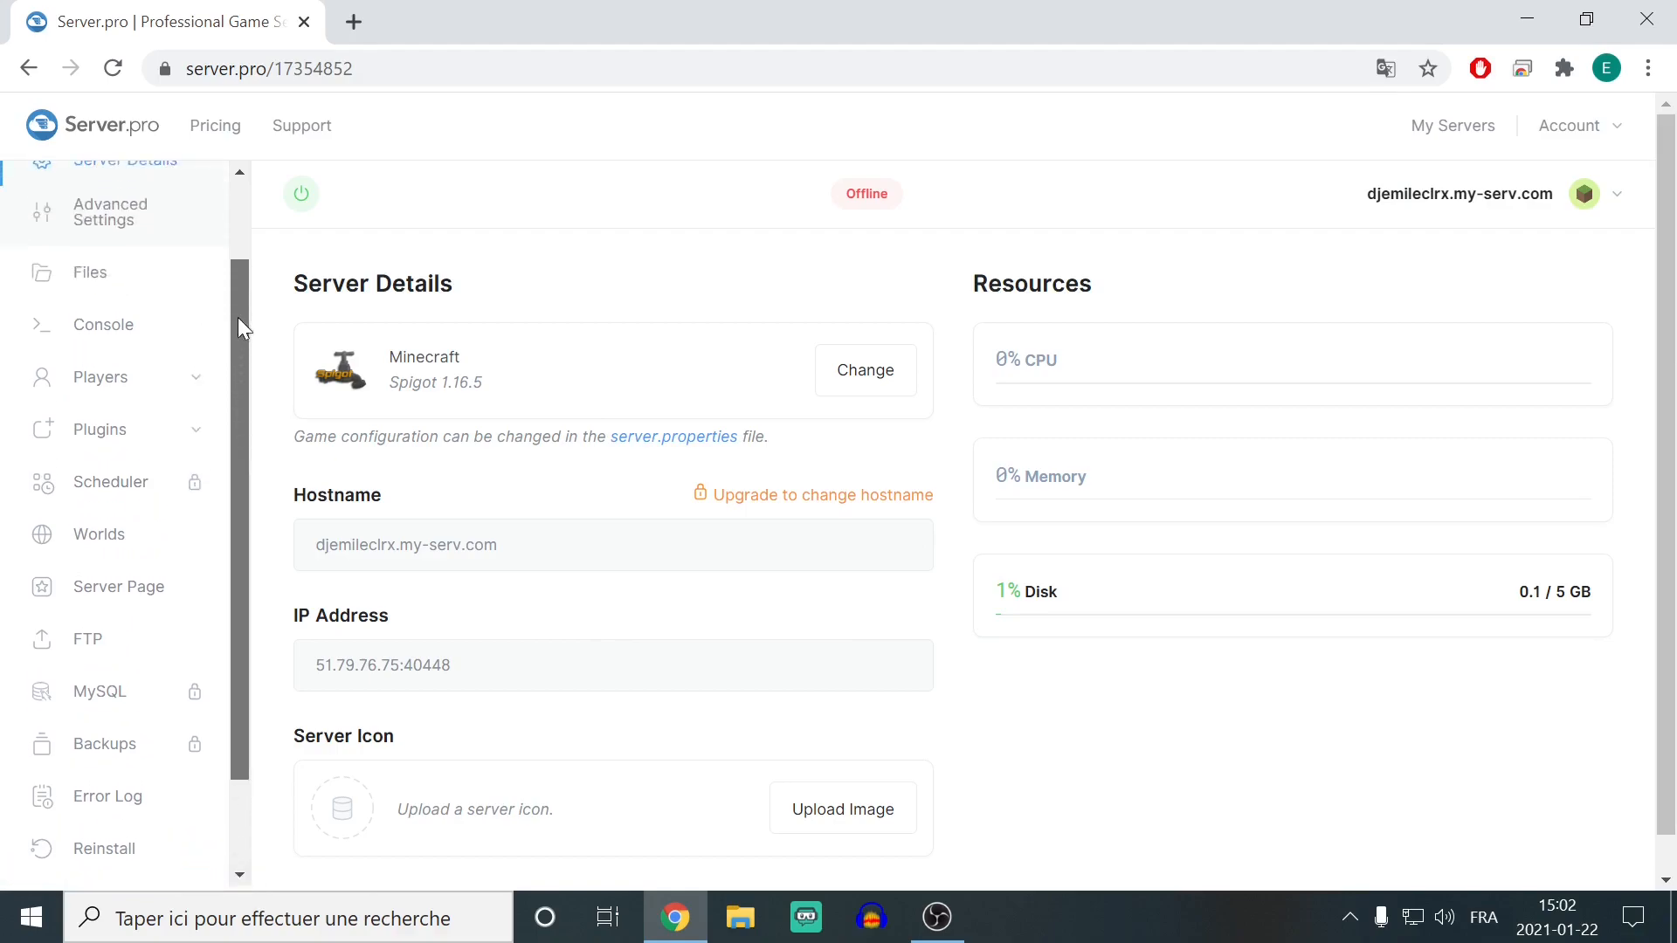
left_click(87, 349)
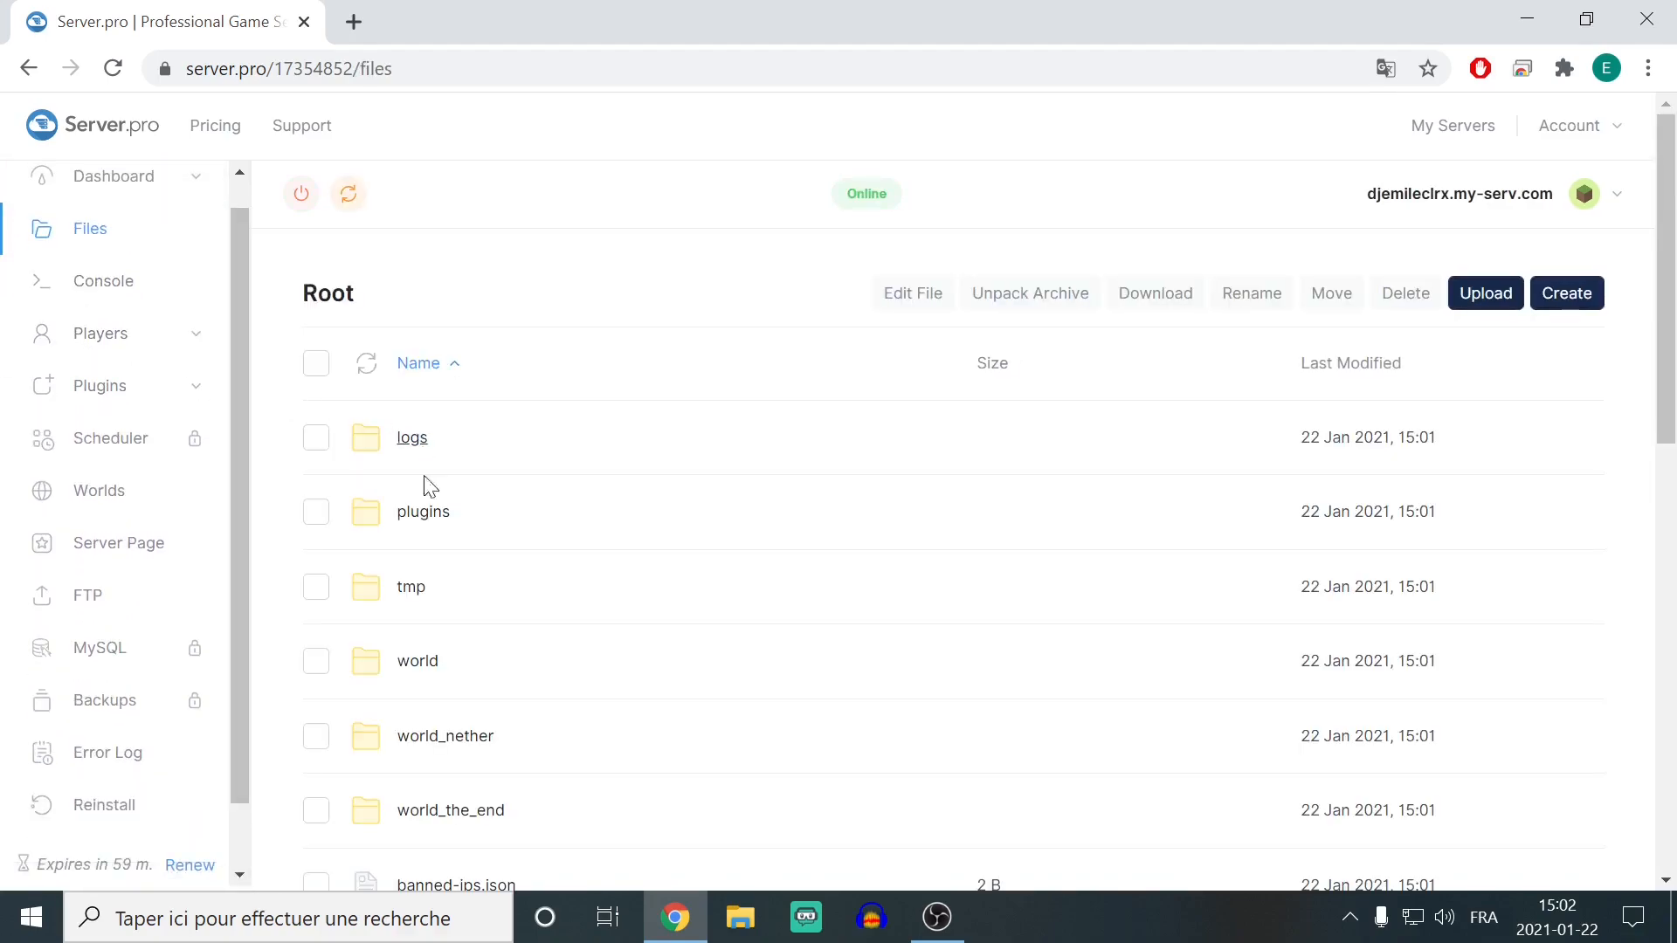
scroll(450, 516, "down", 2)
scroll(454, 522, "down", 3)
scroll(411, 448, "up", 5)
- Open the server.properties file from the server details and go to the motd line near its end
left_click(126, 187)
left_click(666, 434)
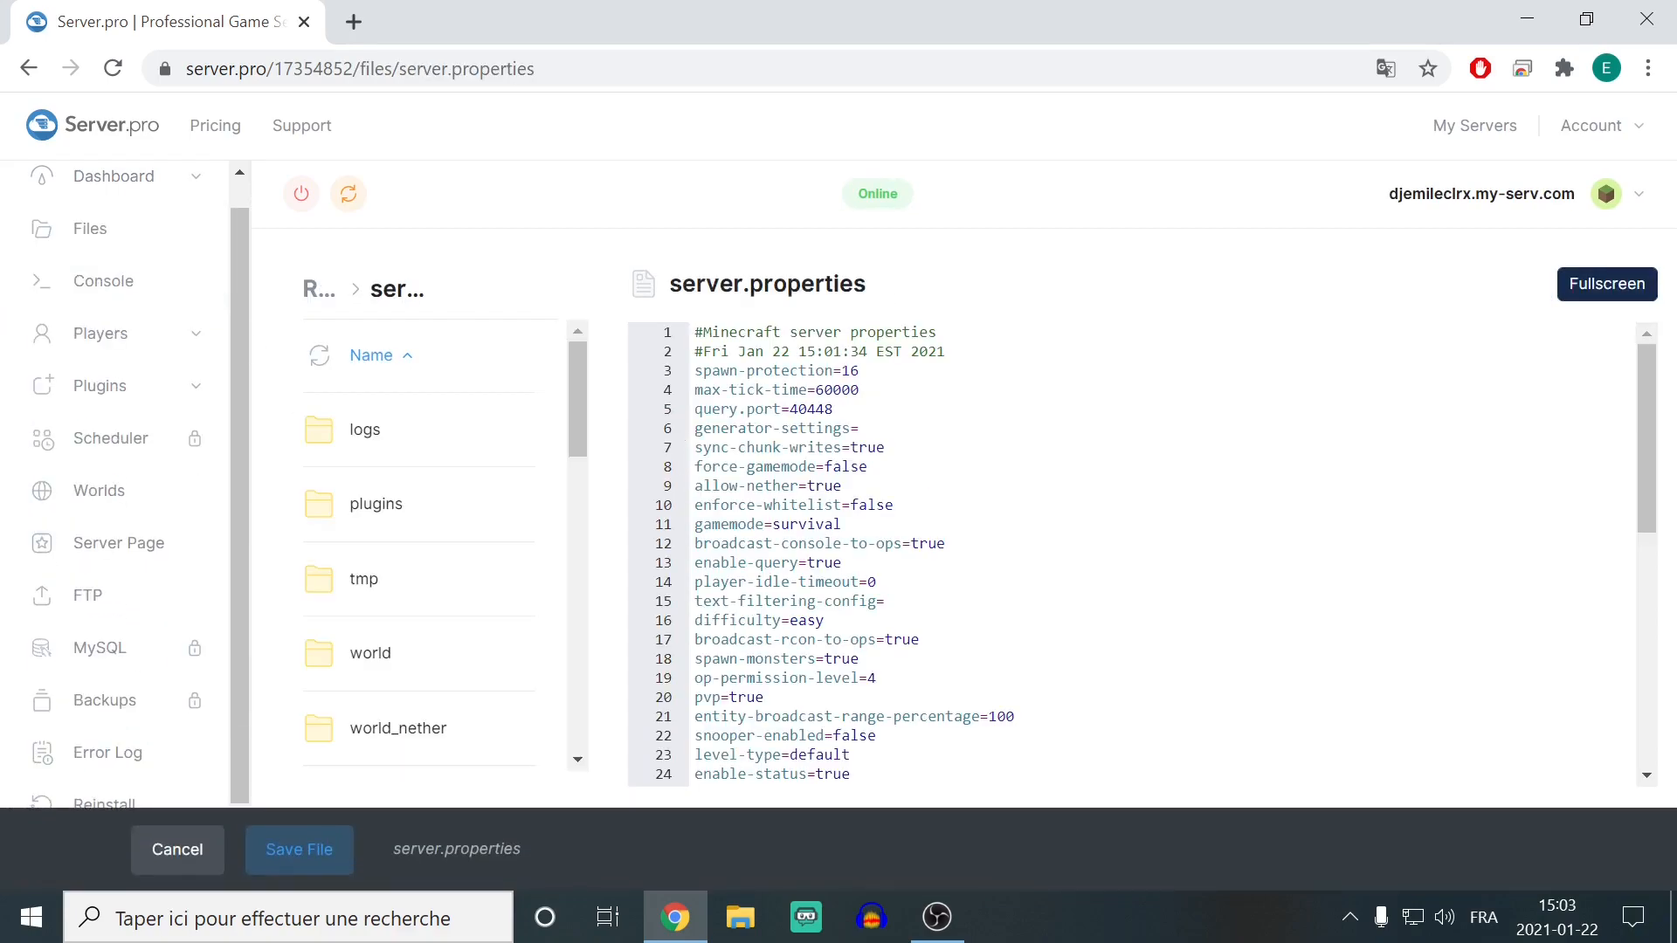
scroll(1135, 554, "down", 2)
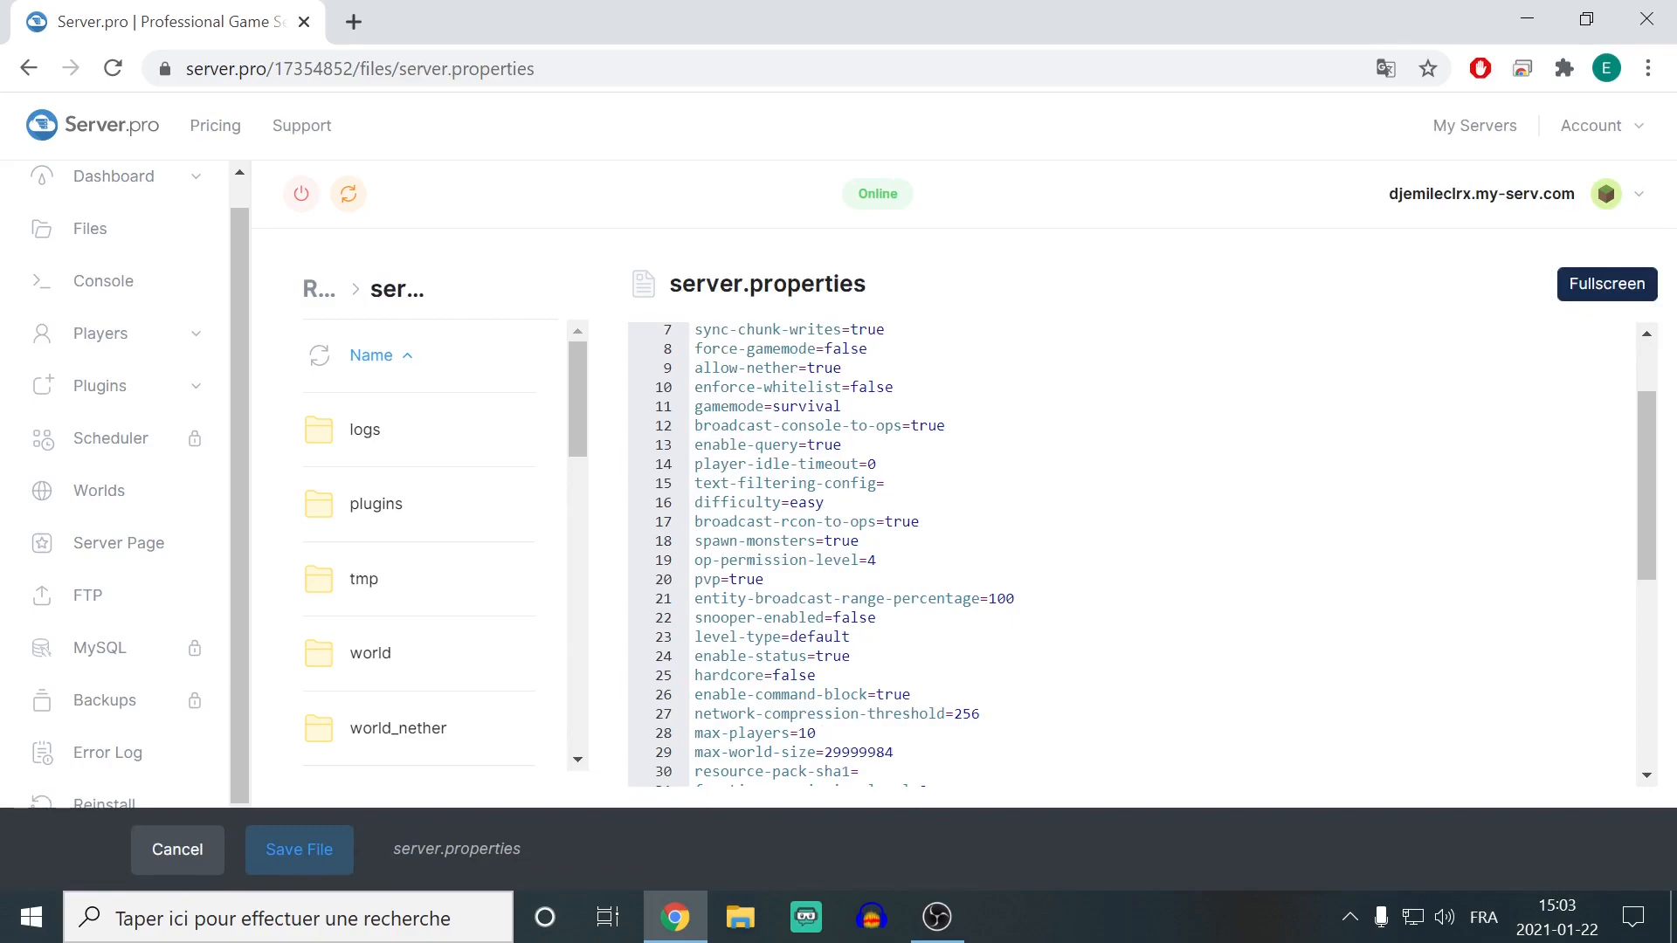
scroll(1135, 554, "down", 4)
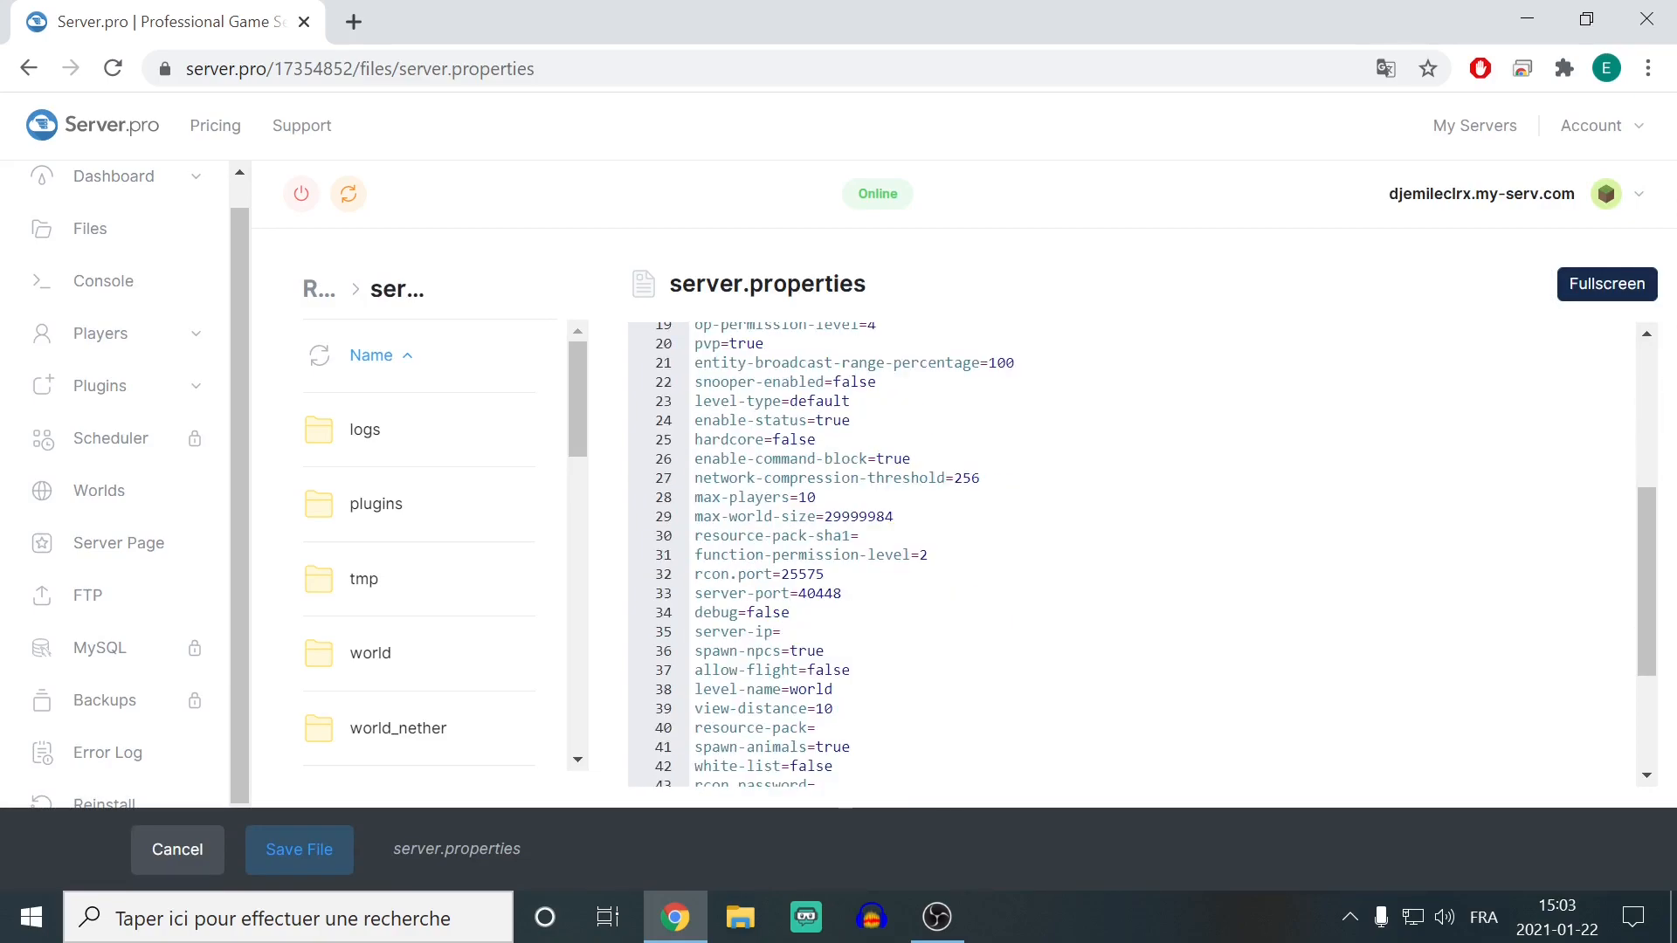
scroll(1135, 555, "down", 4)
left_click(696, 776)
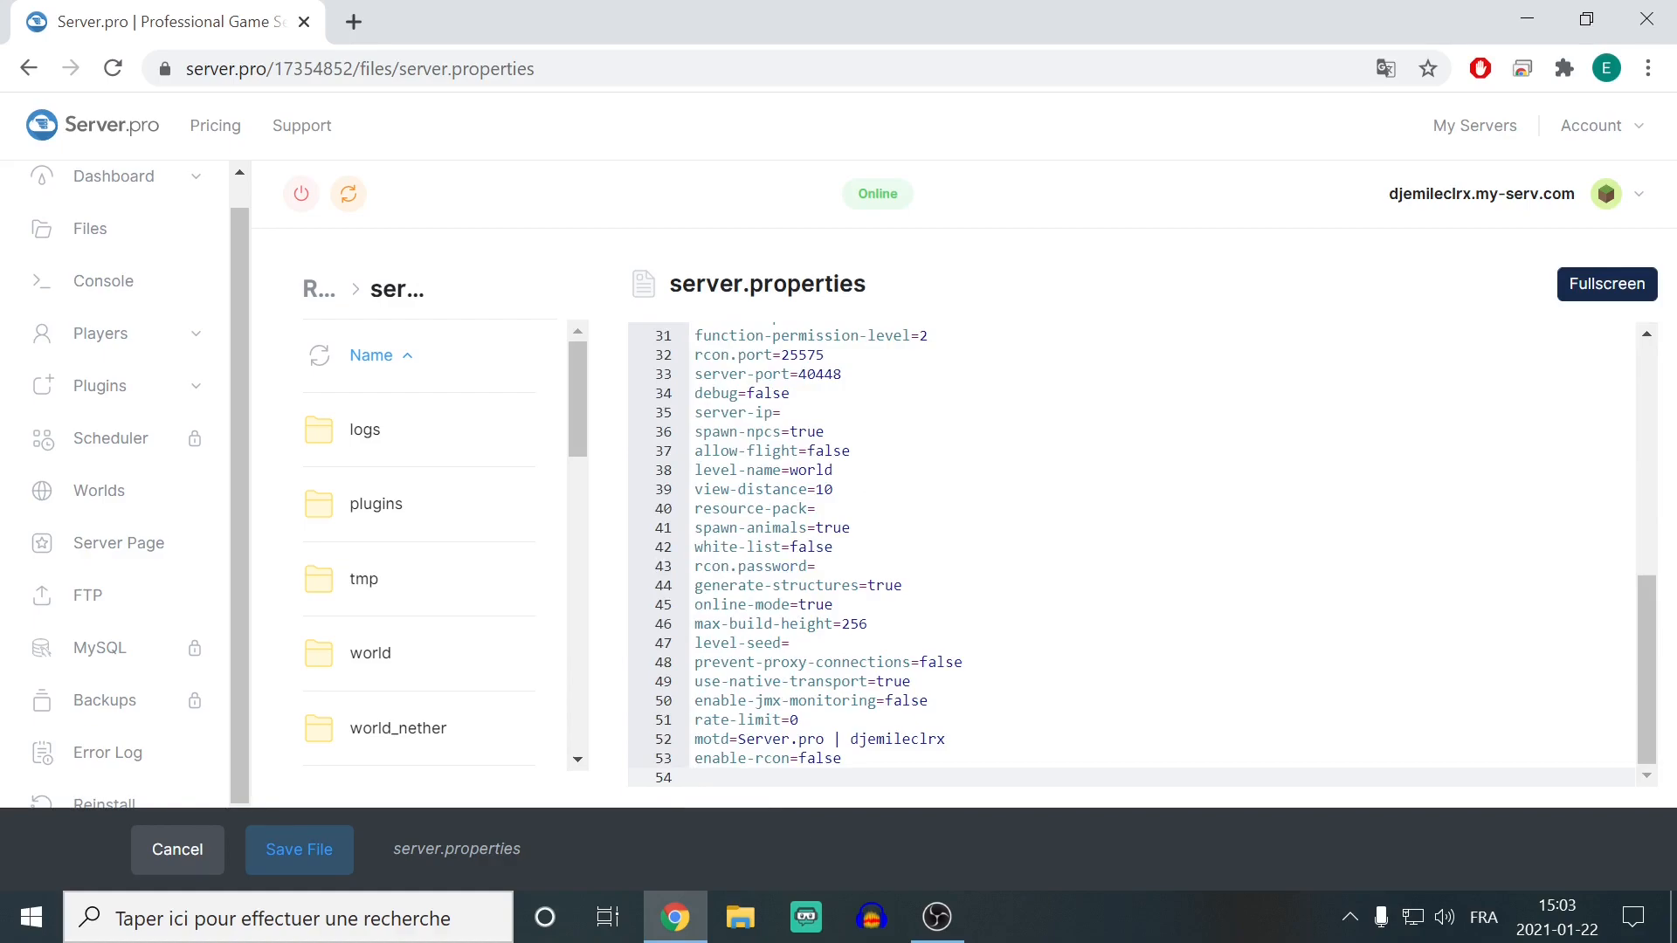
- Set the motd in server.properties to "Bienvenue sur ce serveur."
left_click_drag(945, 739, 732, 739)
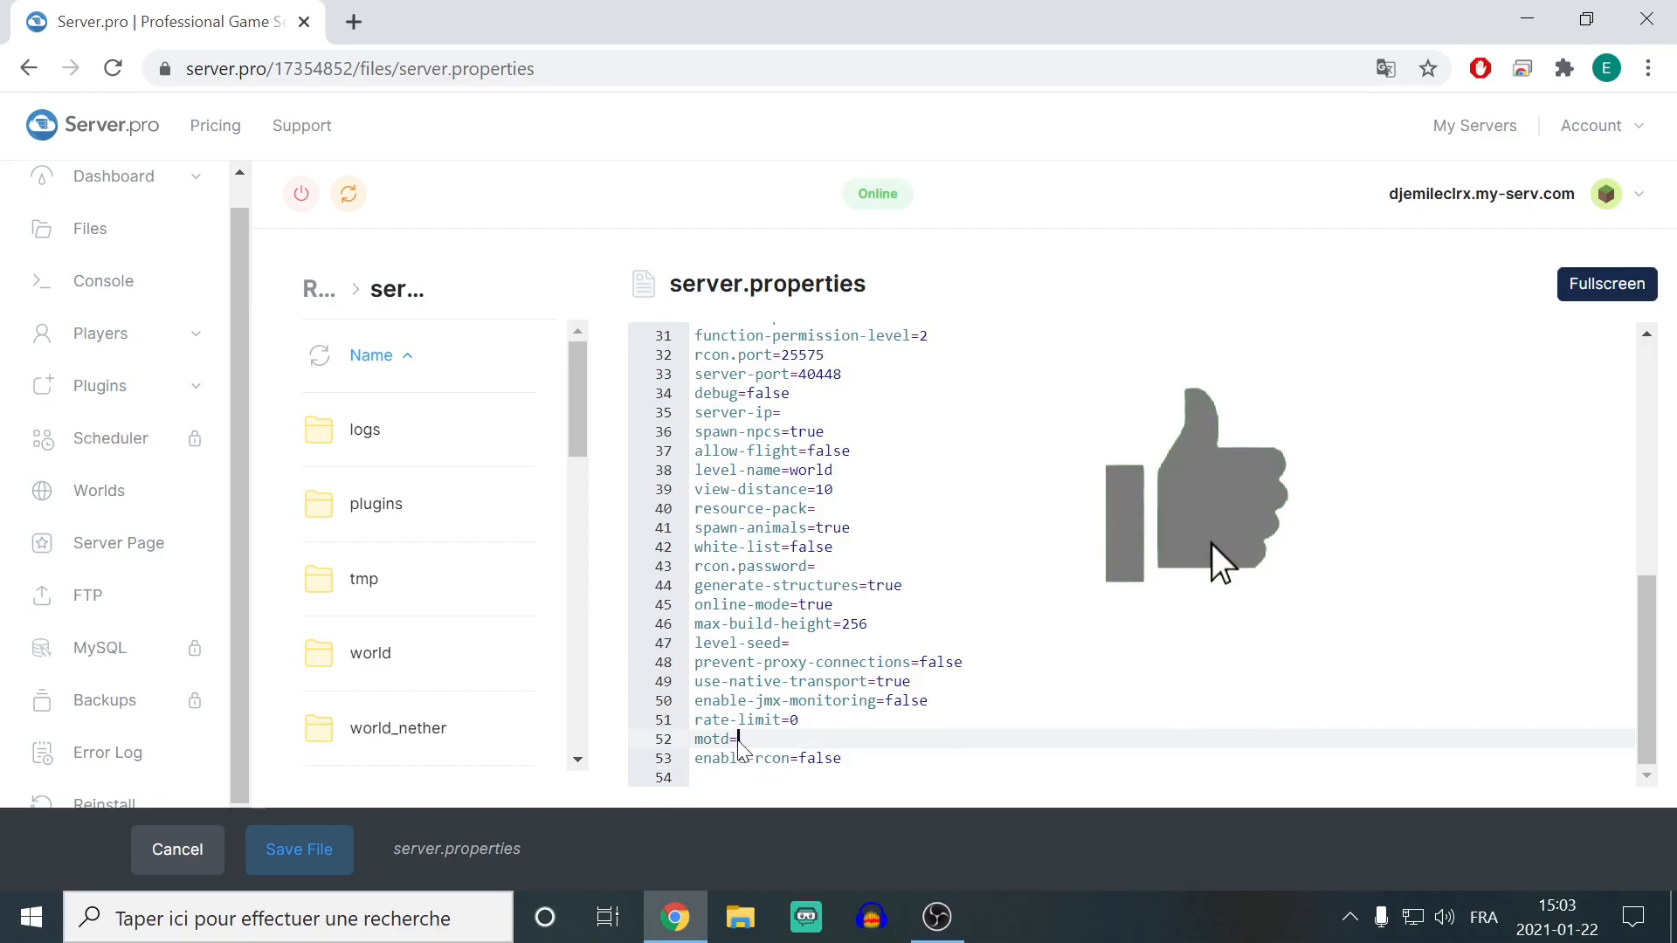
key("BackSpace")
type("Bie")
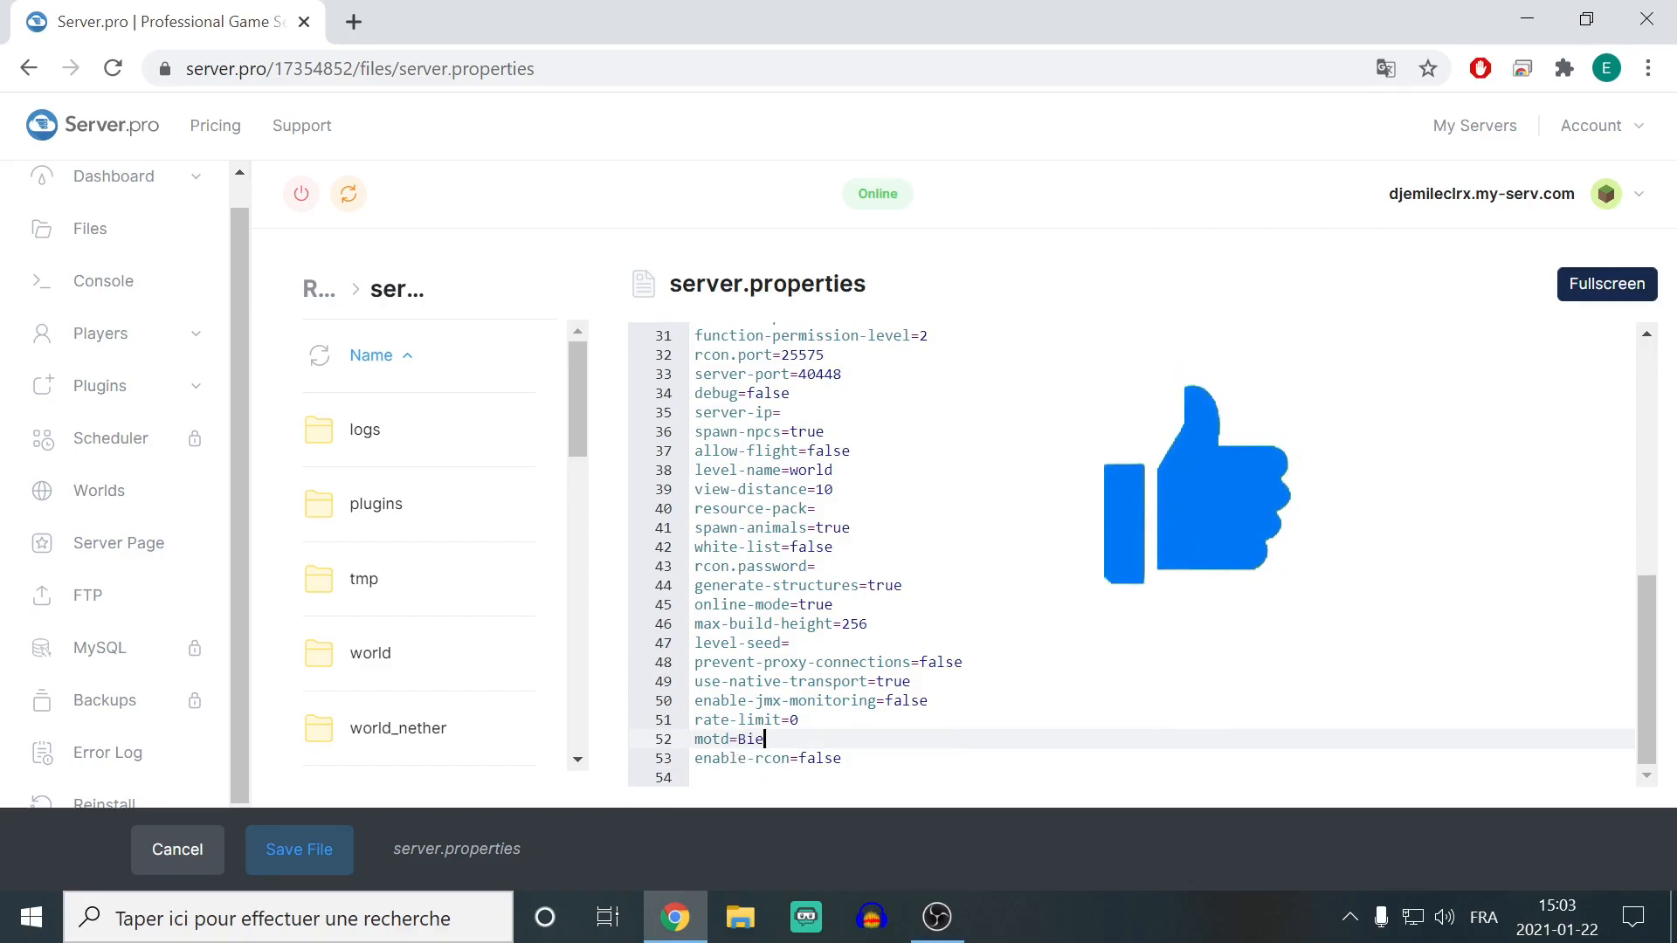
type("nvenue sur se serveur")
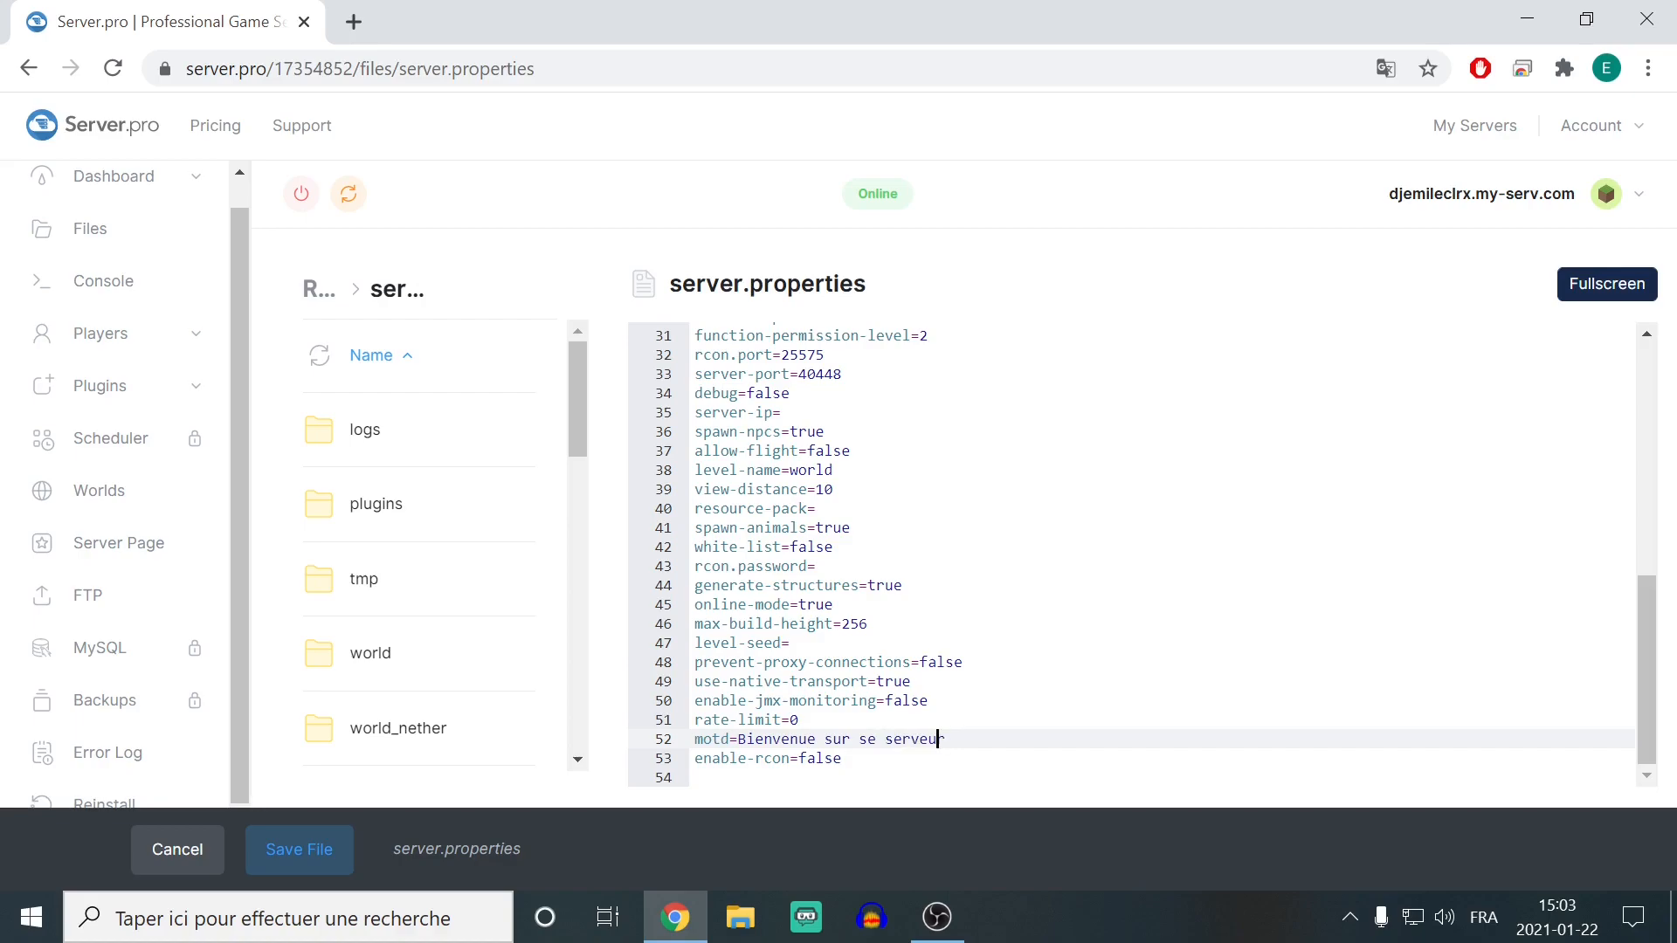
left_click(868, 739)
key("BackSpace")
type("c")
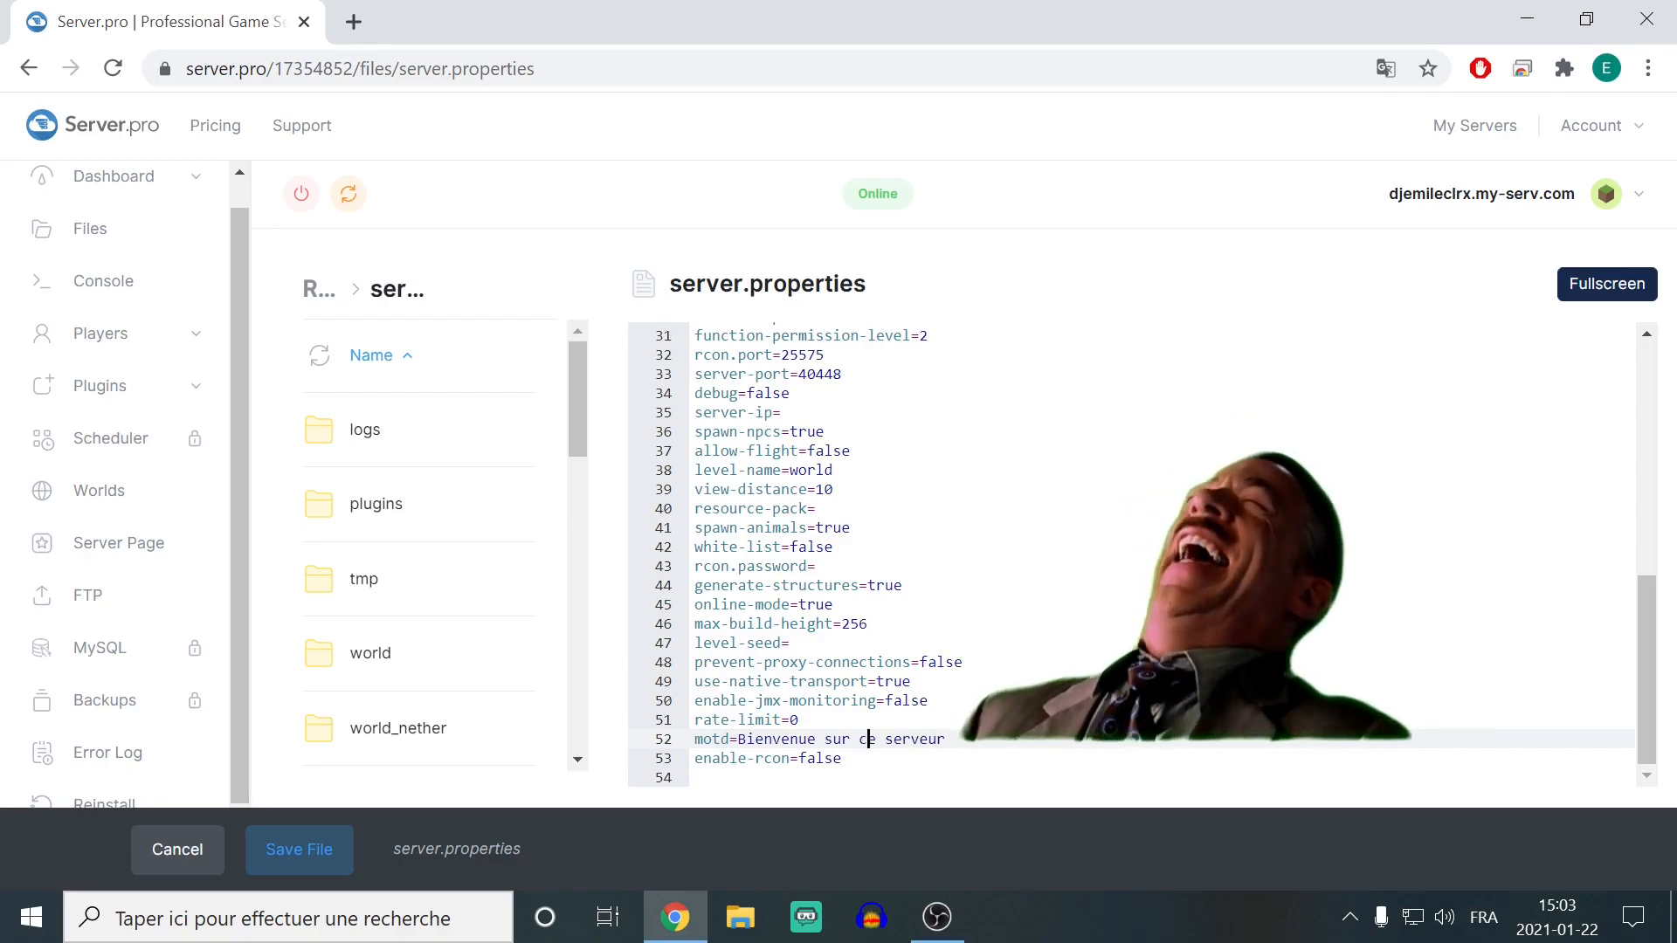
left_click(947, 739)
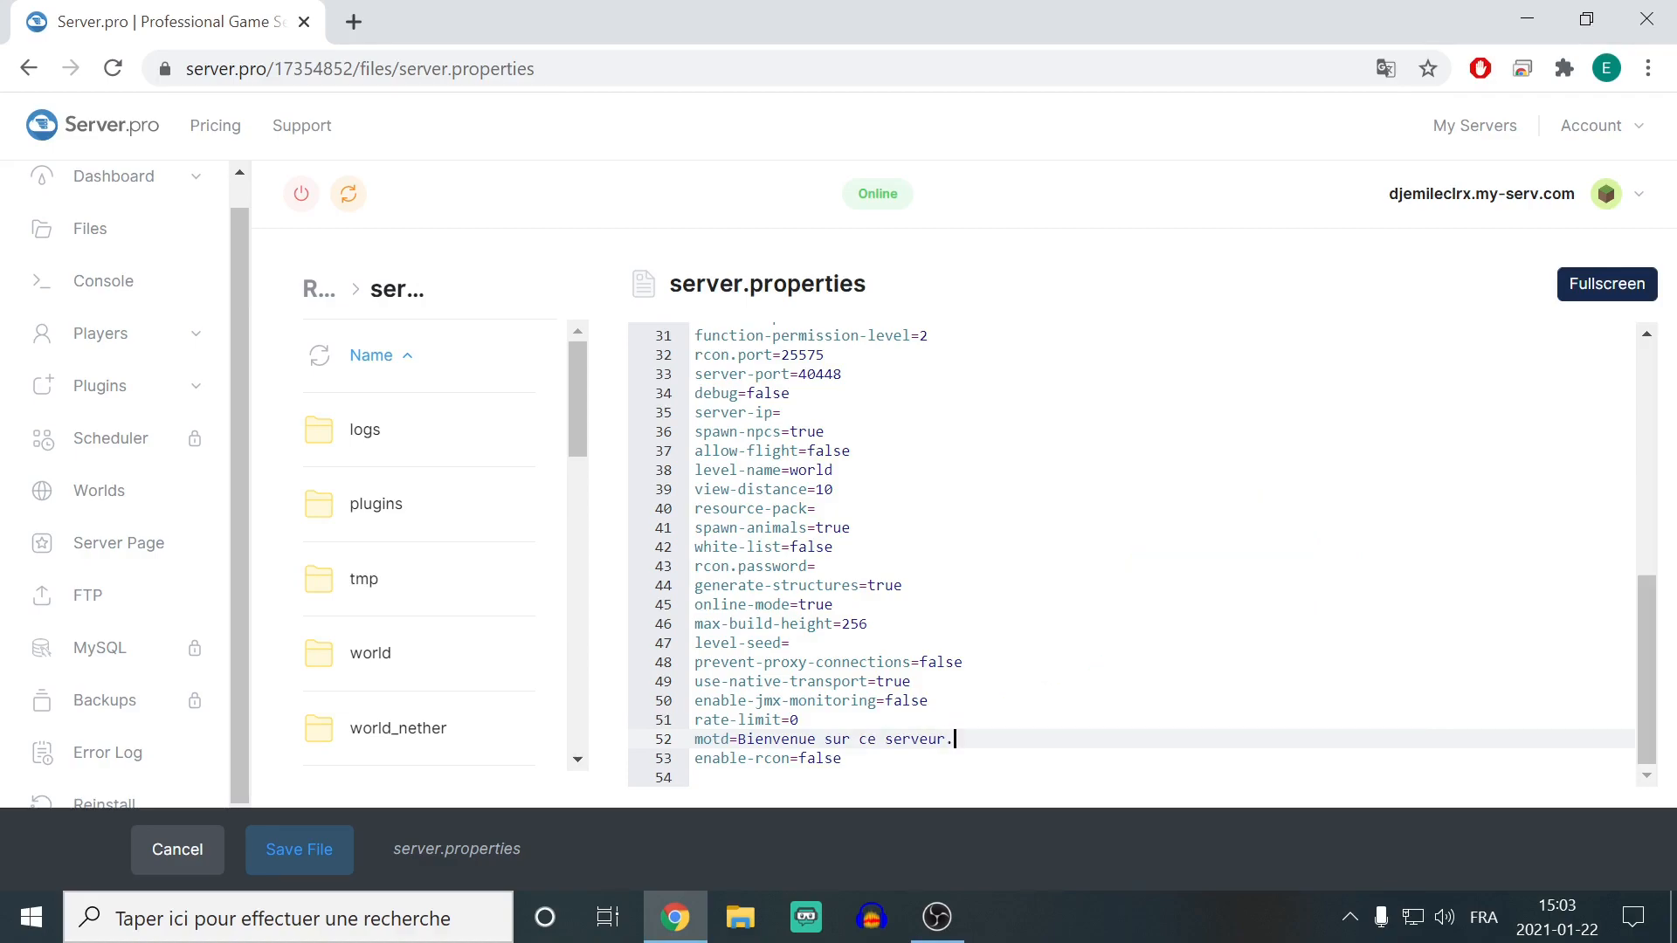
- Set gamemode to creative in server.properties
scroll(1131, 555, "up", 3)
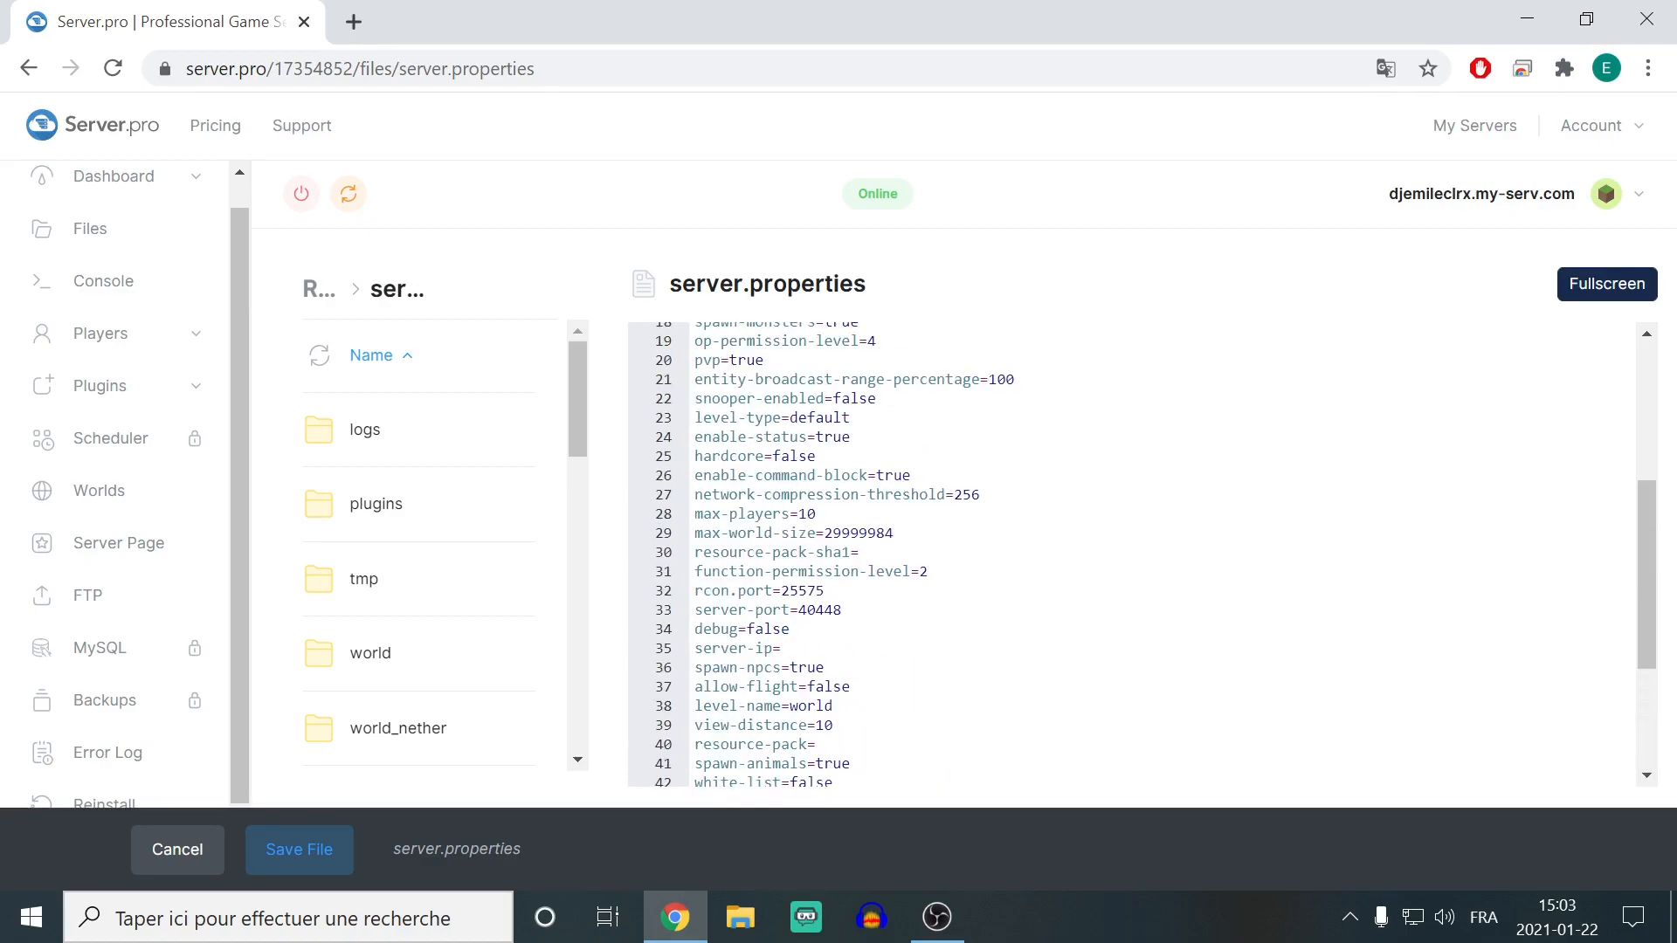
left_click_drag(1650, 523, 1649, 433)
left_click(845, 411)
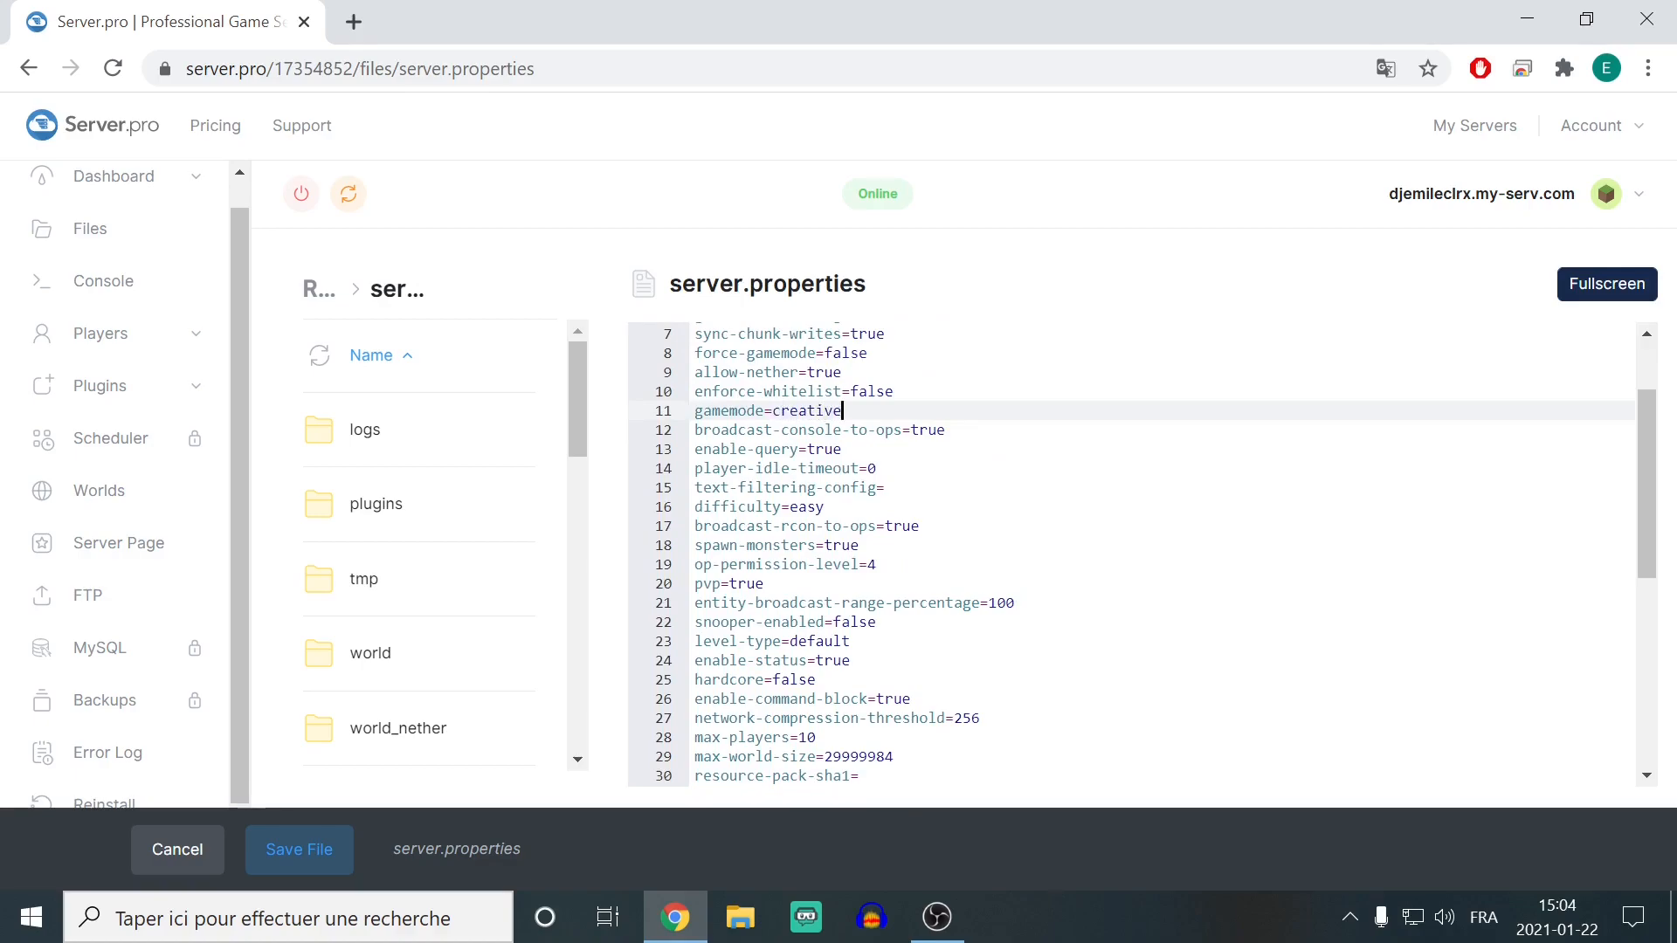
- Check the max-players setting in server.properties and save the file
scroll(1156, 555, "up", 2)
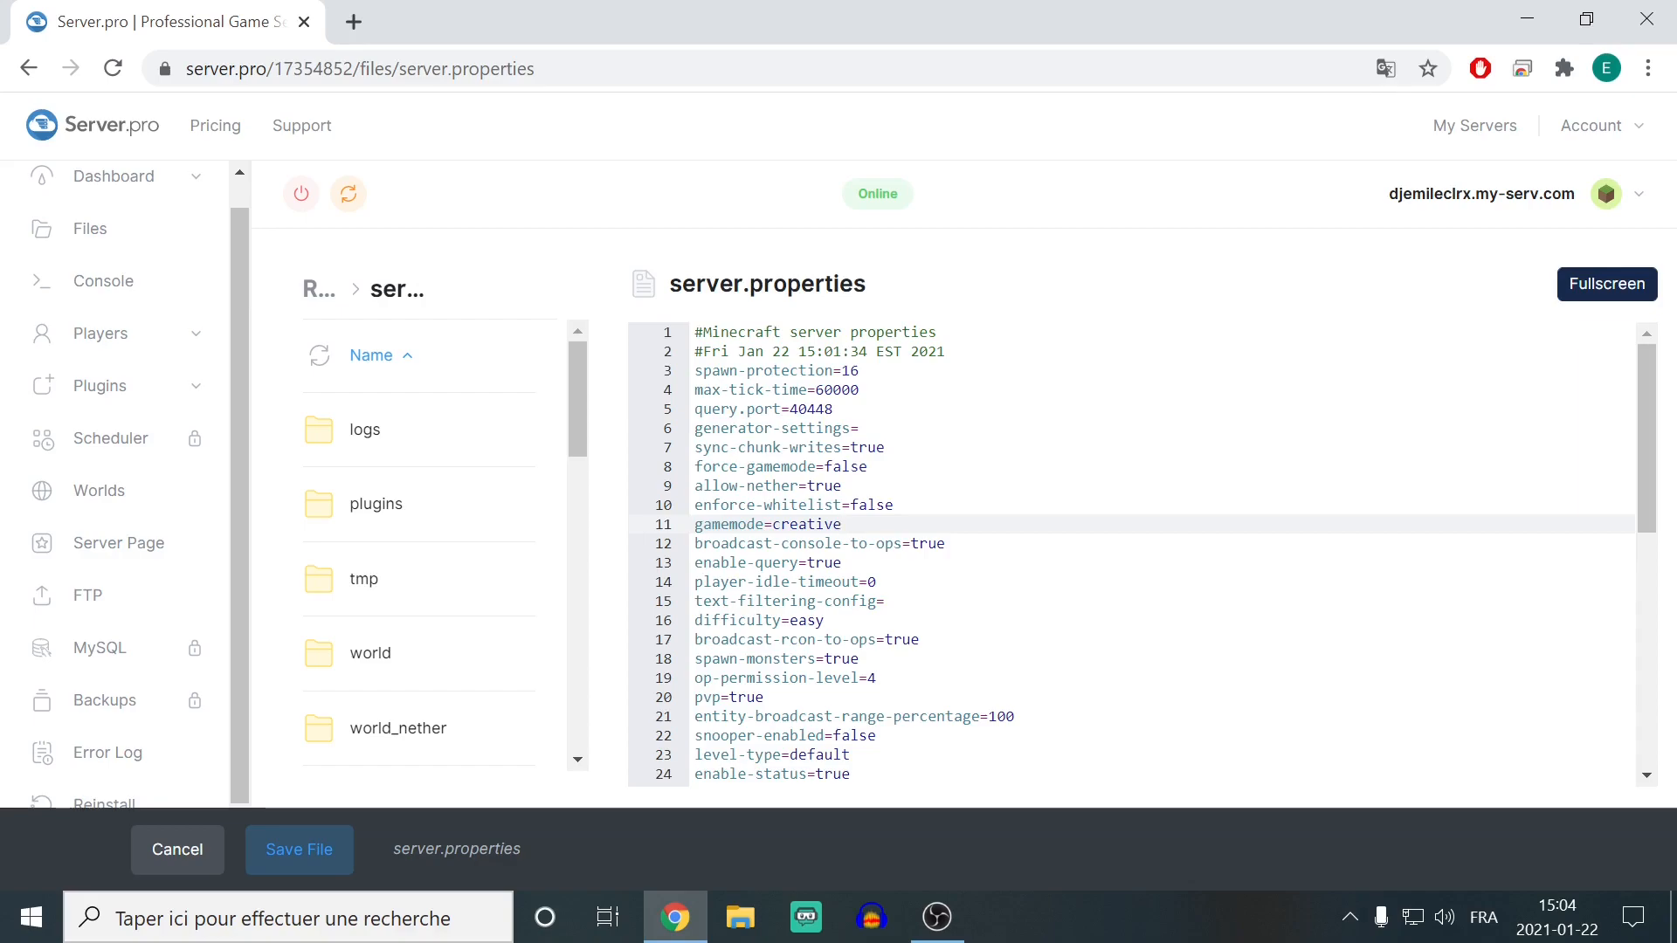
scroll(1155, 556, "down", 4)
scroll(1136, 555, "down", 2)
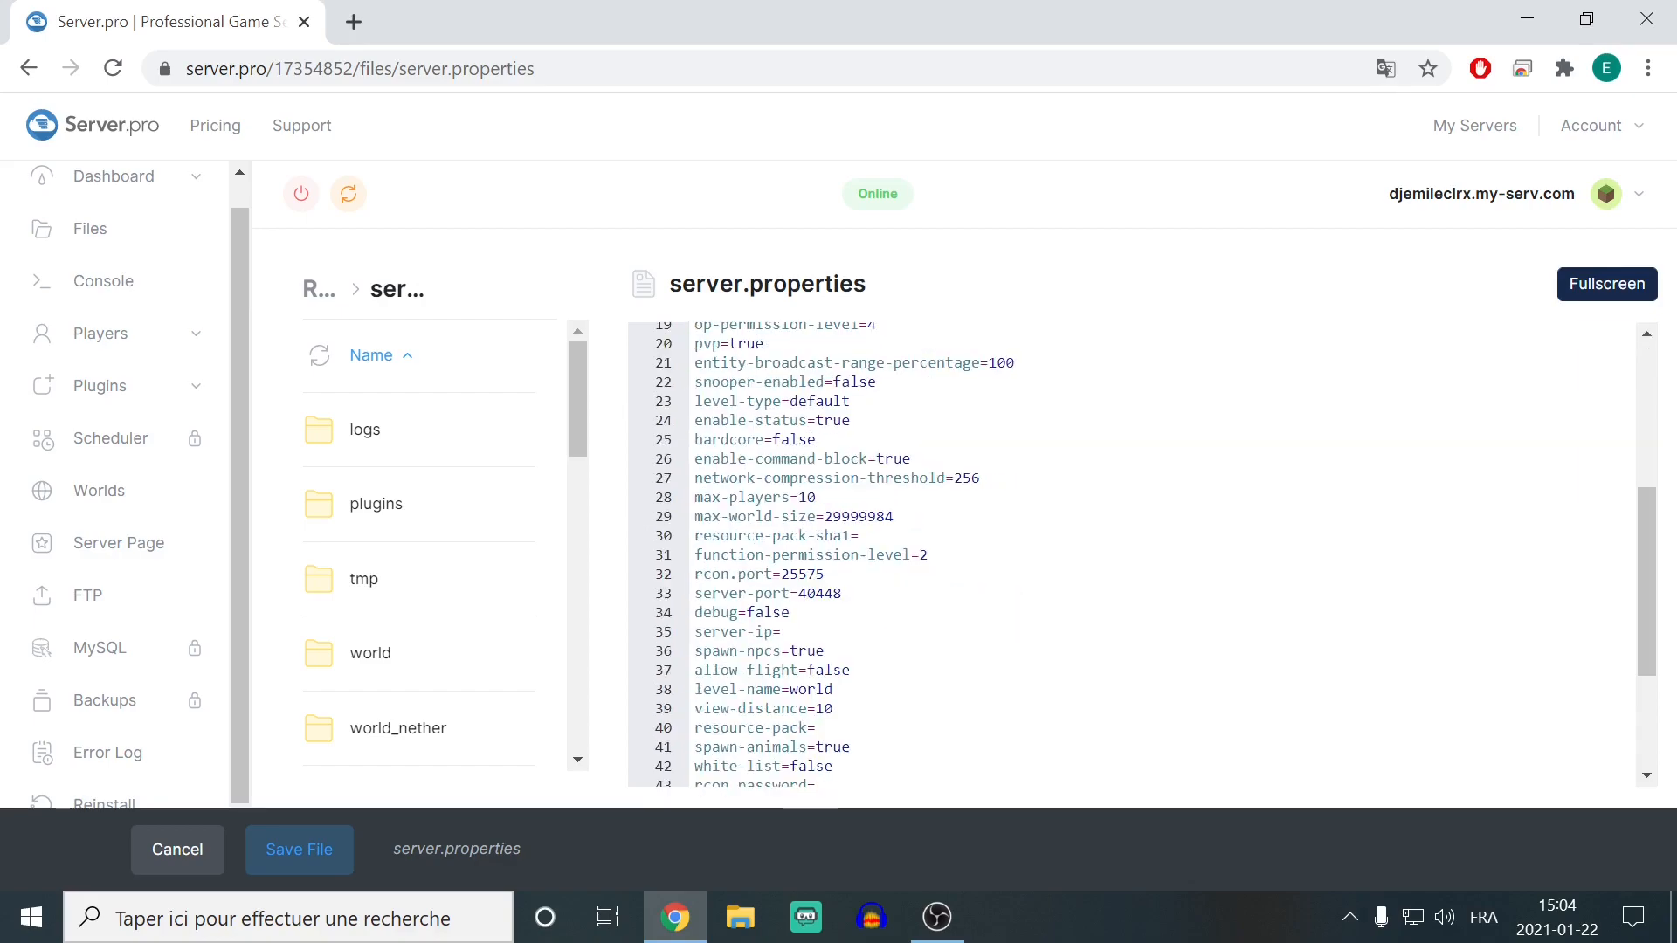
left_click_drag(821, 498, 798, 498)
left_click(819, 497)
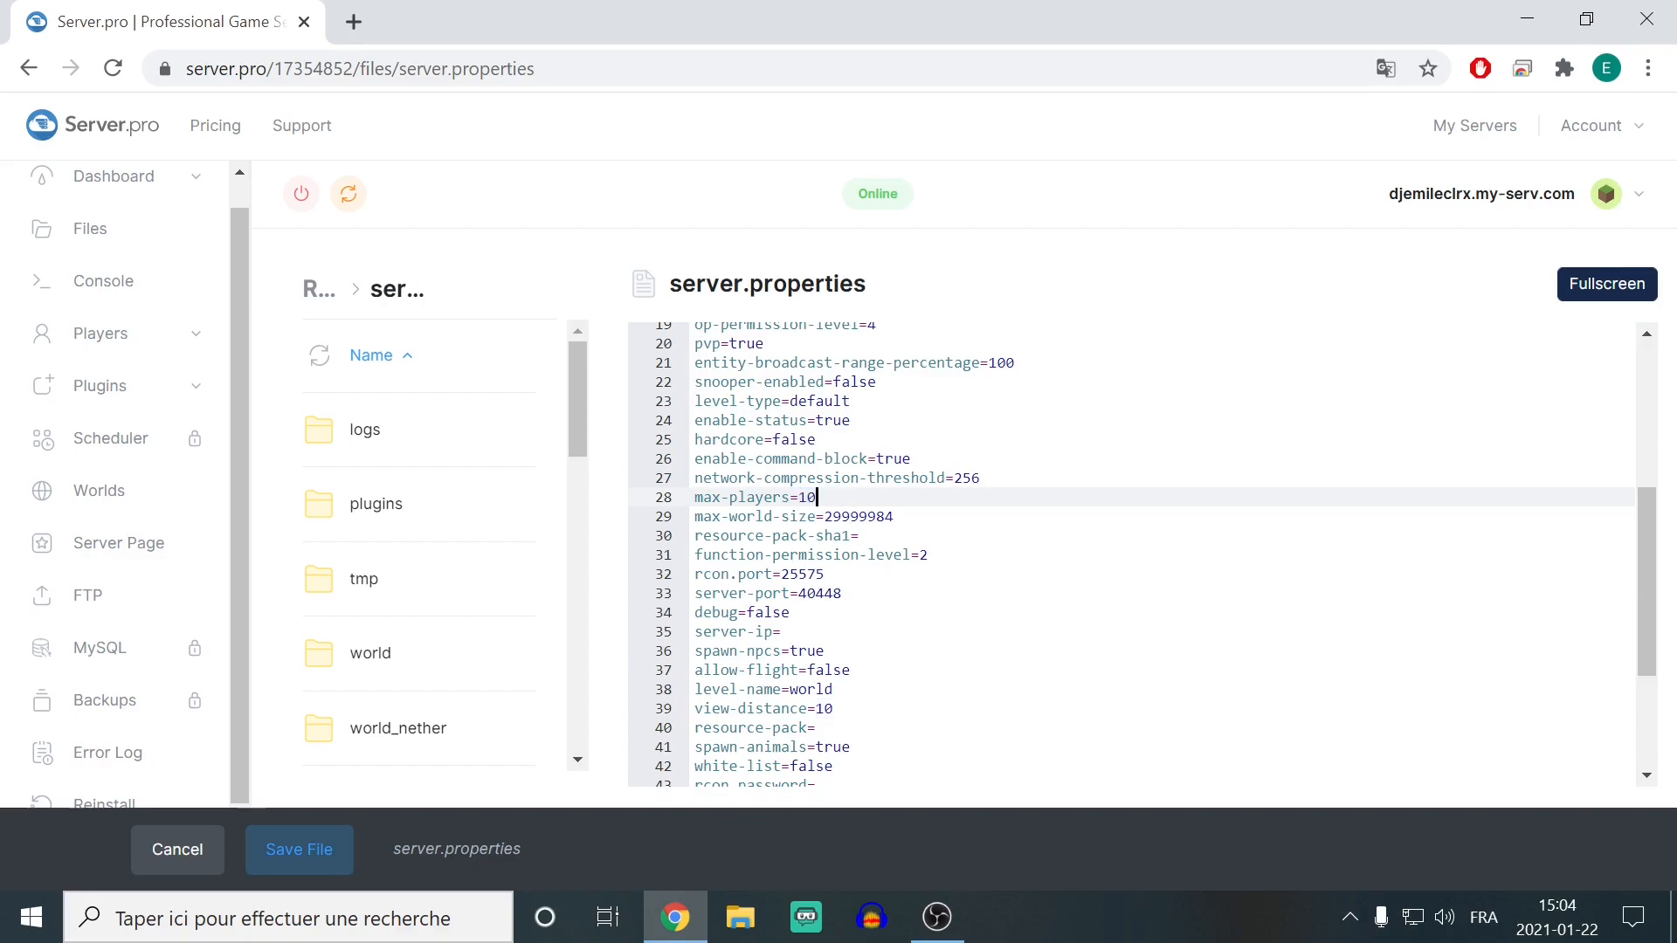
left_click(291, 860)
- Check the server's online status and CPU usage on the server details page
left_click(102, 179)
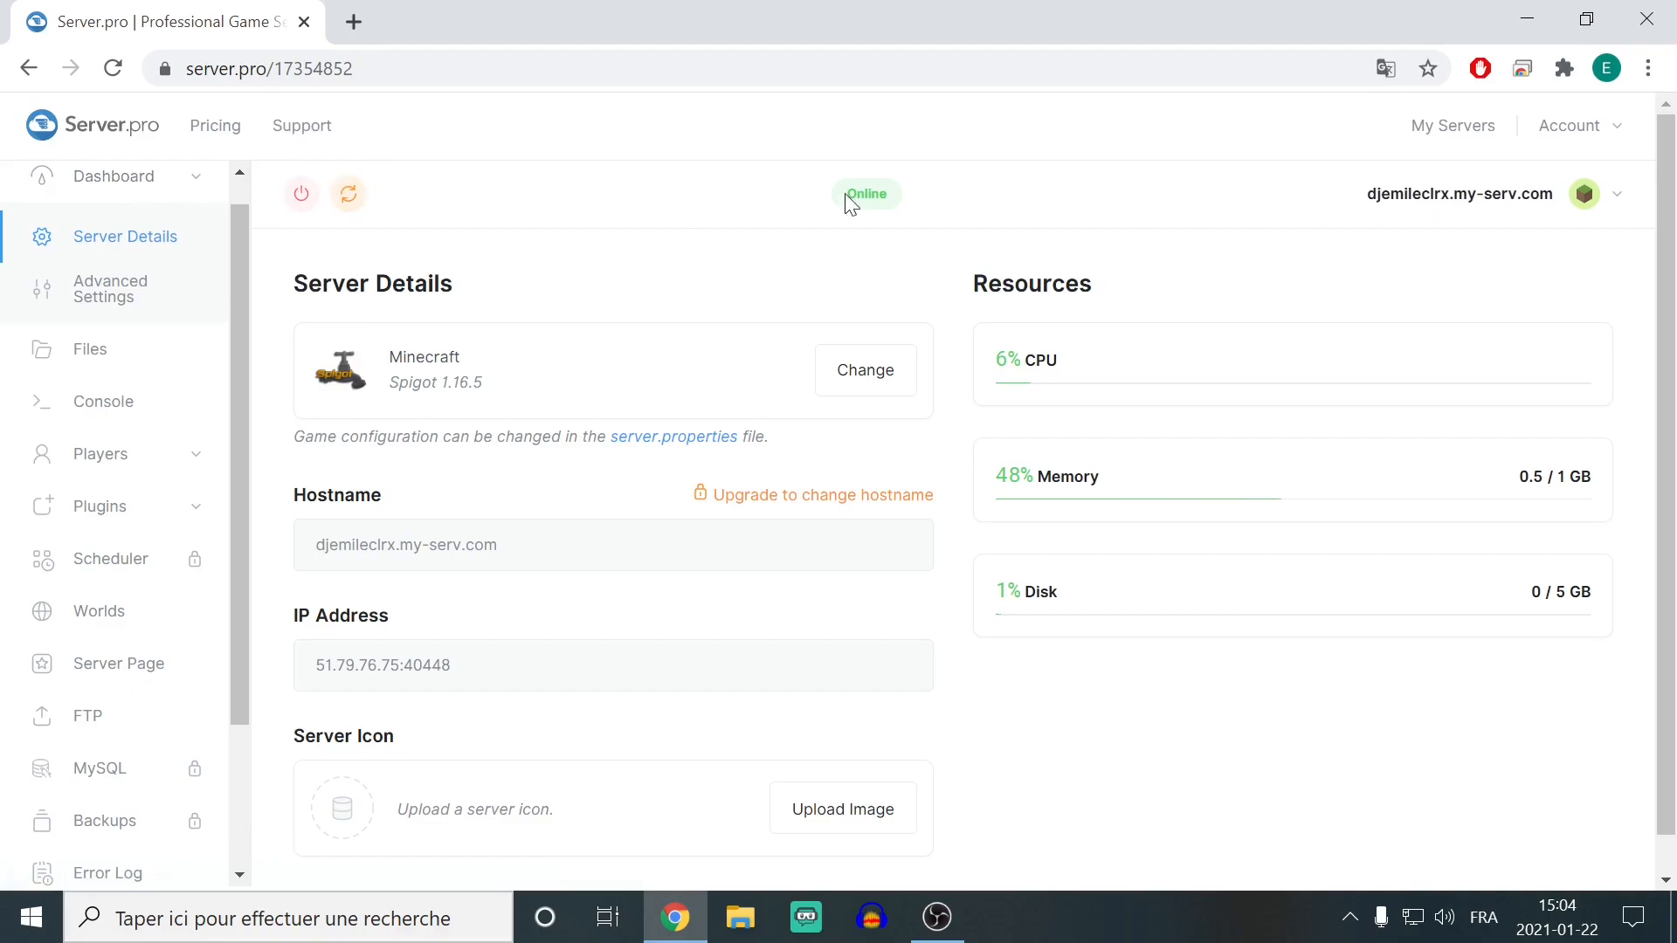
triple_click(1097, 363)
left_click(1102, 371)
- Read the startup log in the server console for the completion line and return to the dashboard
left_click(118, 410)
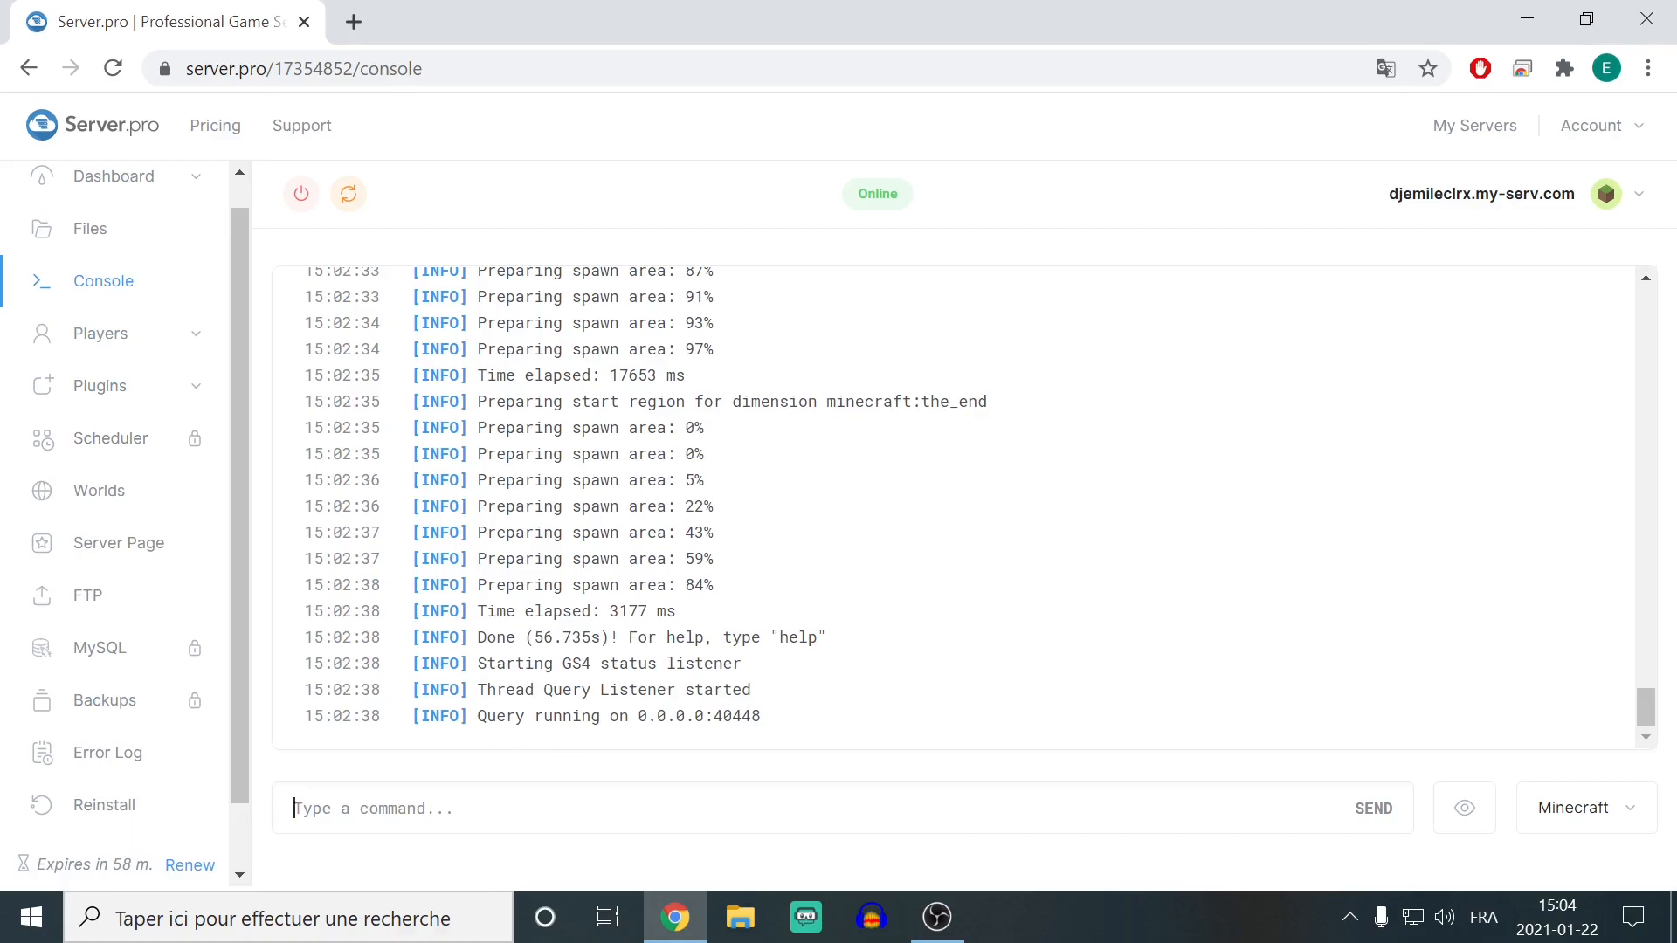
left_click_drag(534, 638, 600, 638)
left_click(601, 638)
left_click(75, 178)
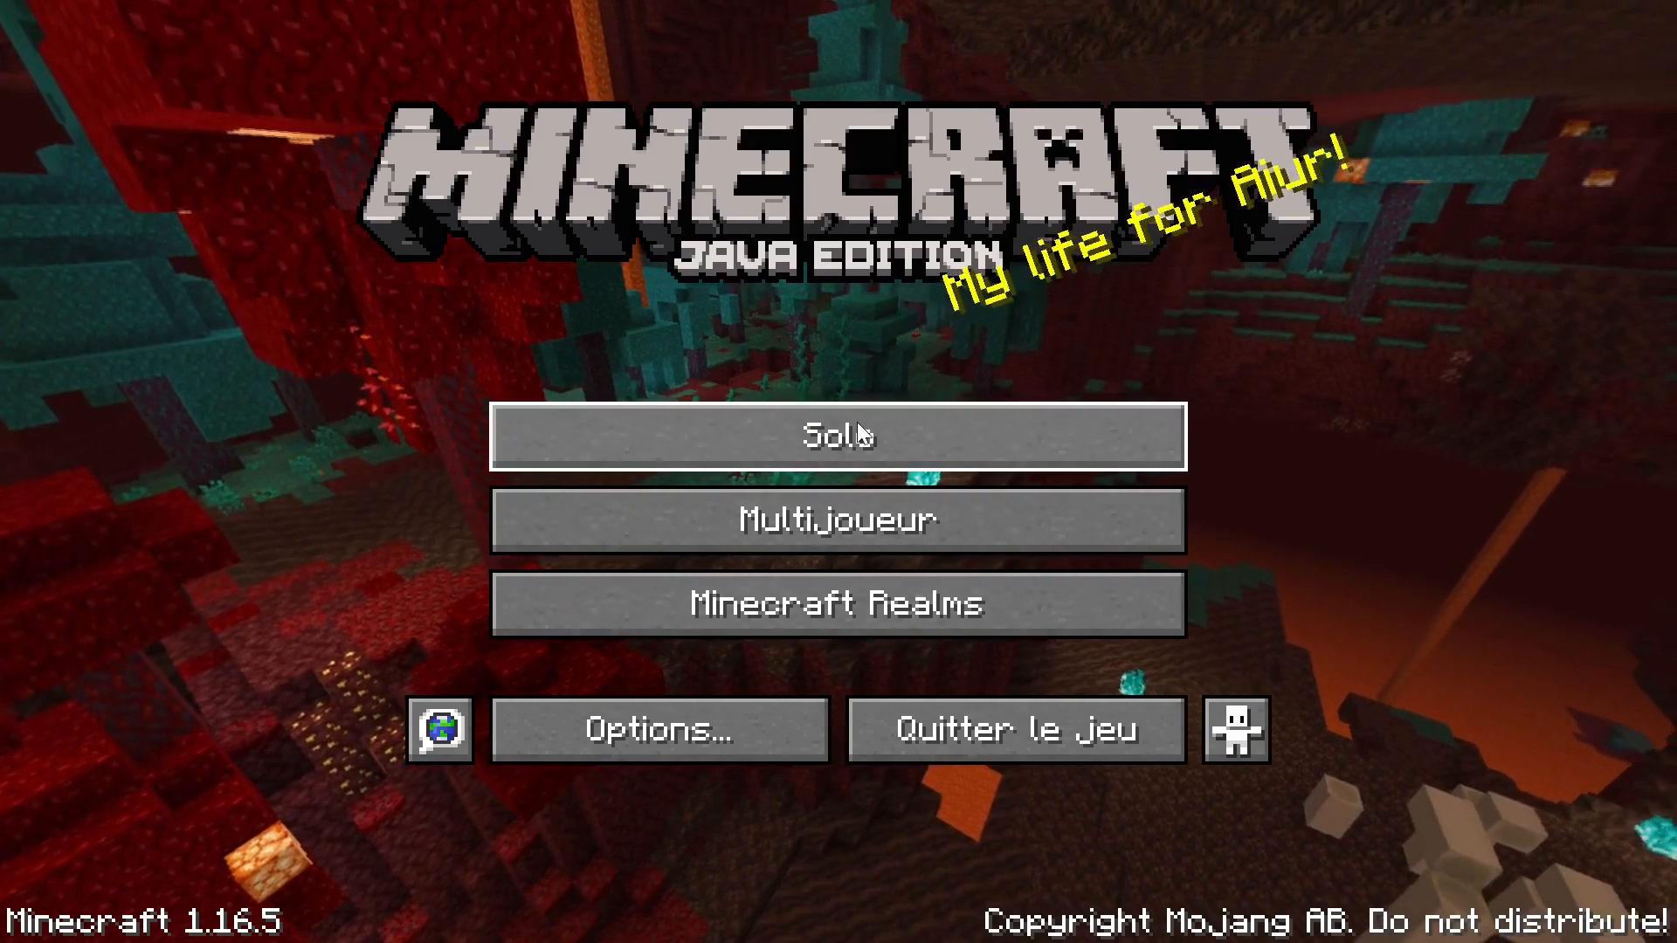
- In Minecraft's multiplayer mode, add a server with the address 51.79.76.75:40448 and join it
left_click(858, 511)
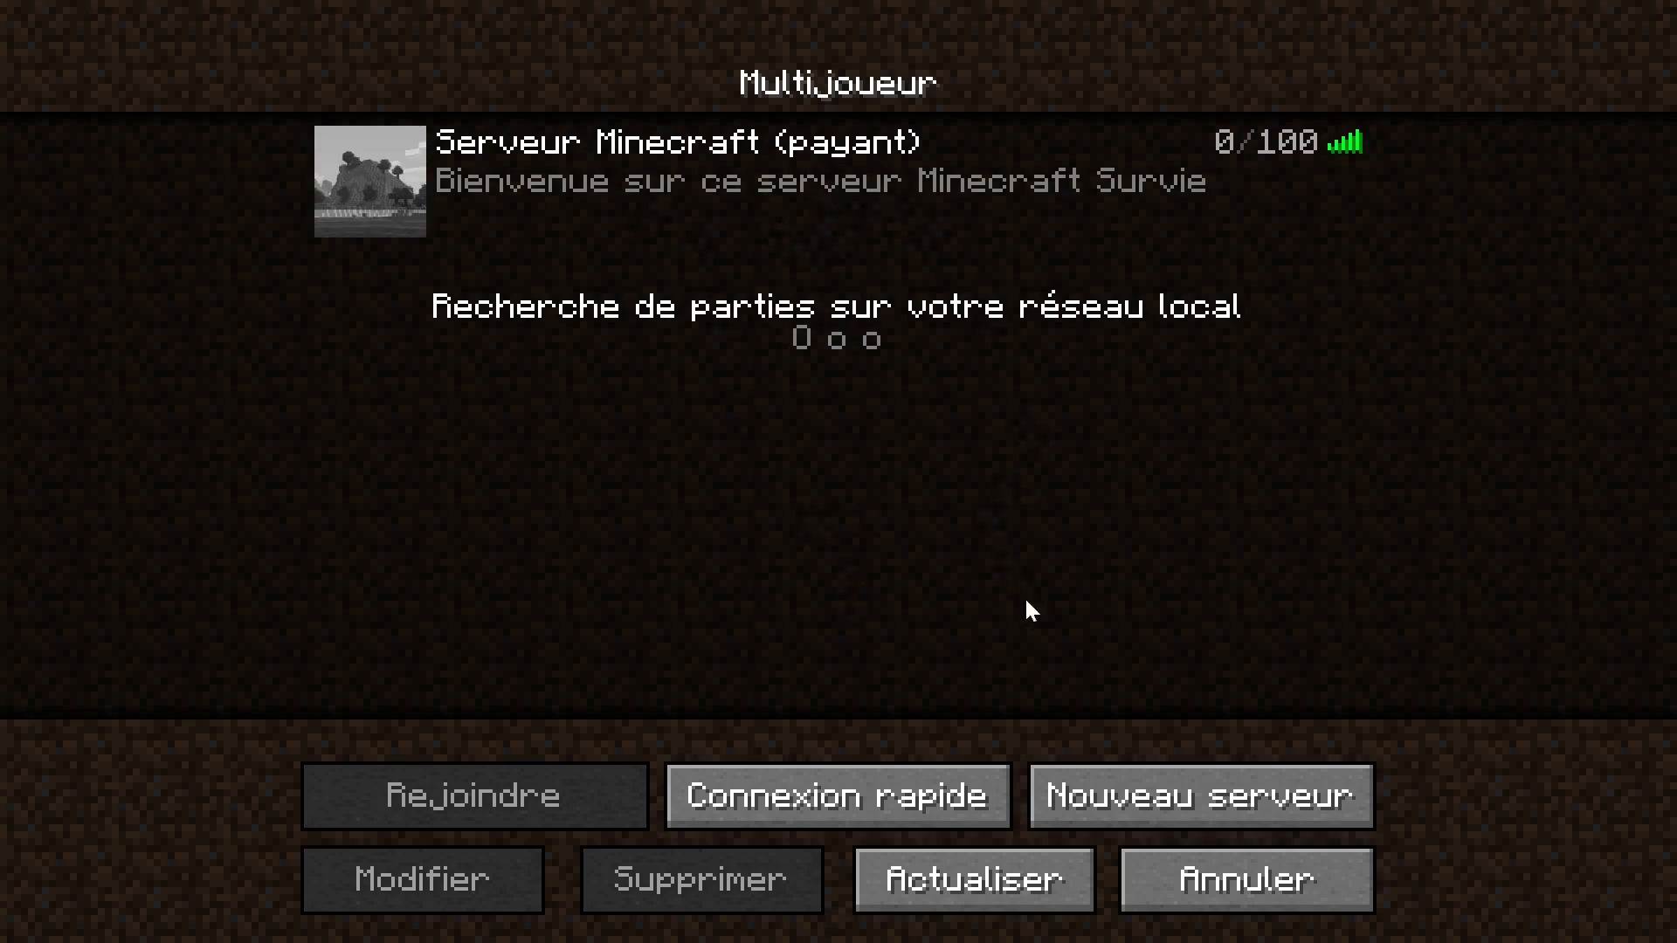
left_click(1112, 778)
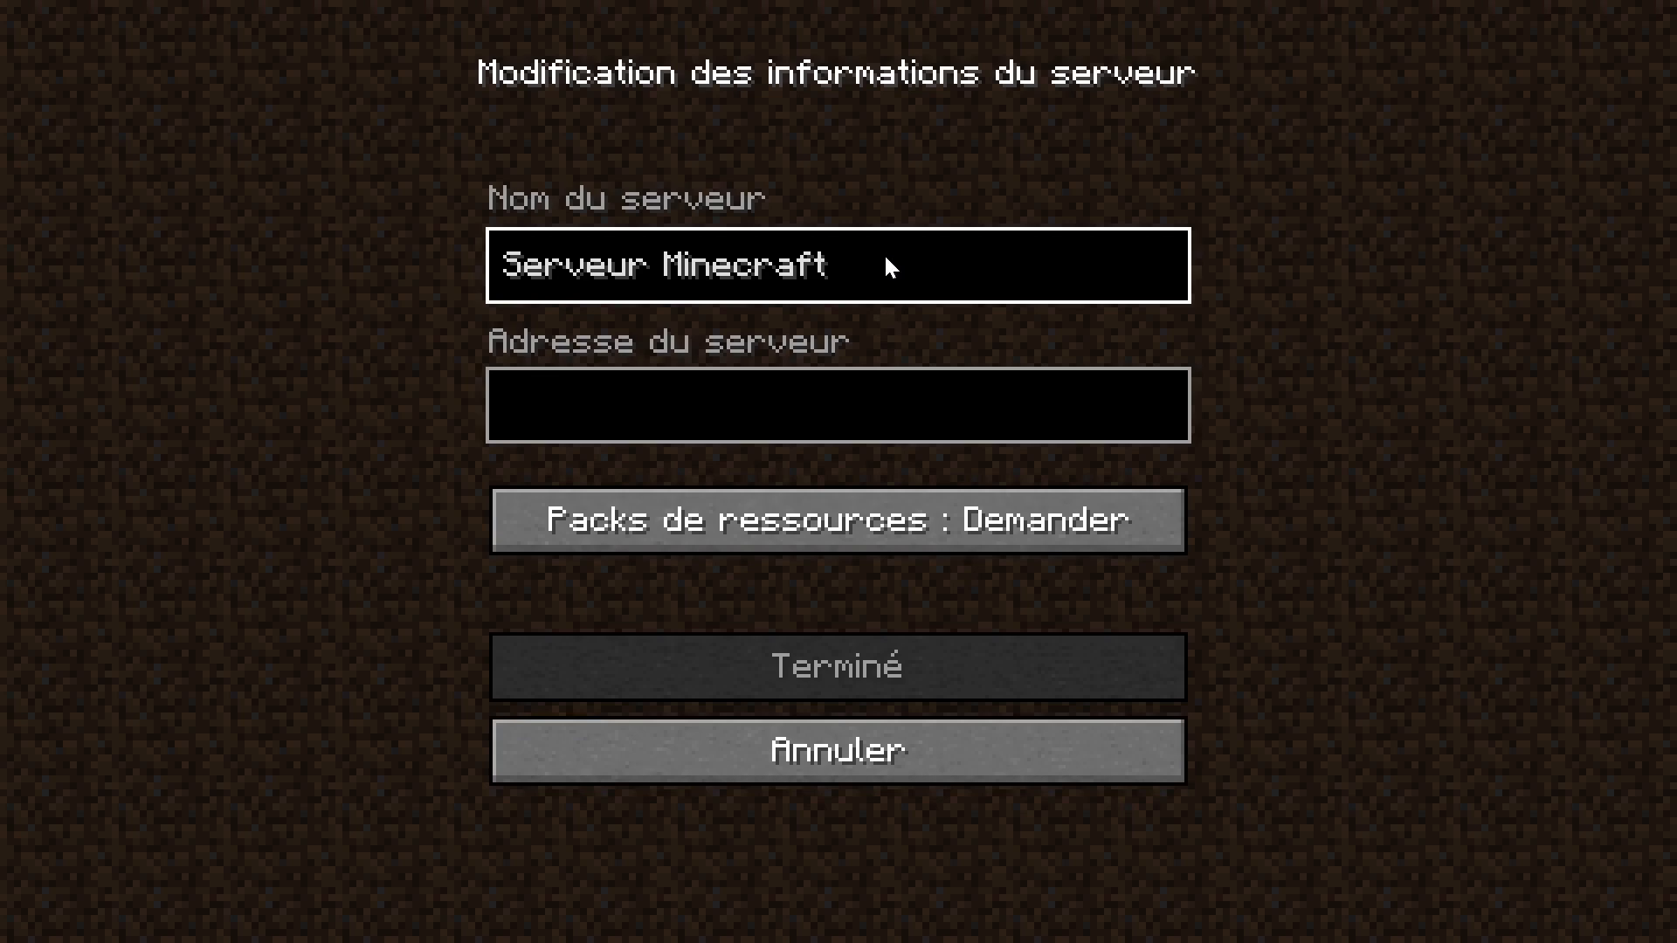
left_click(882, 405)
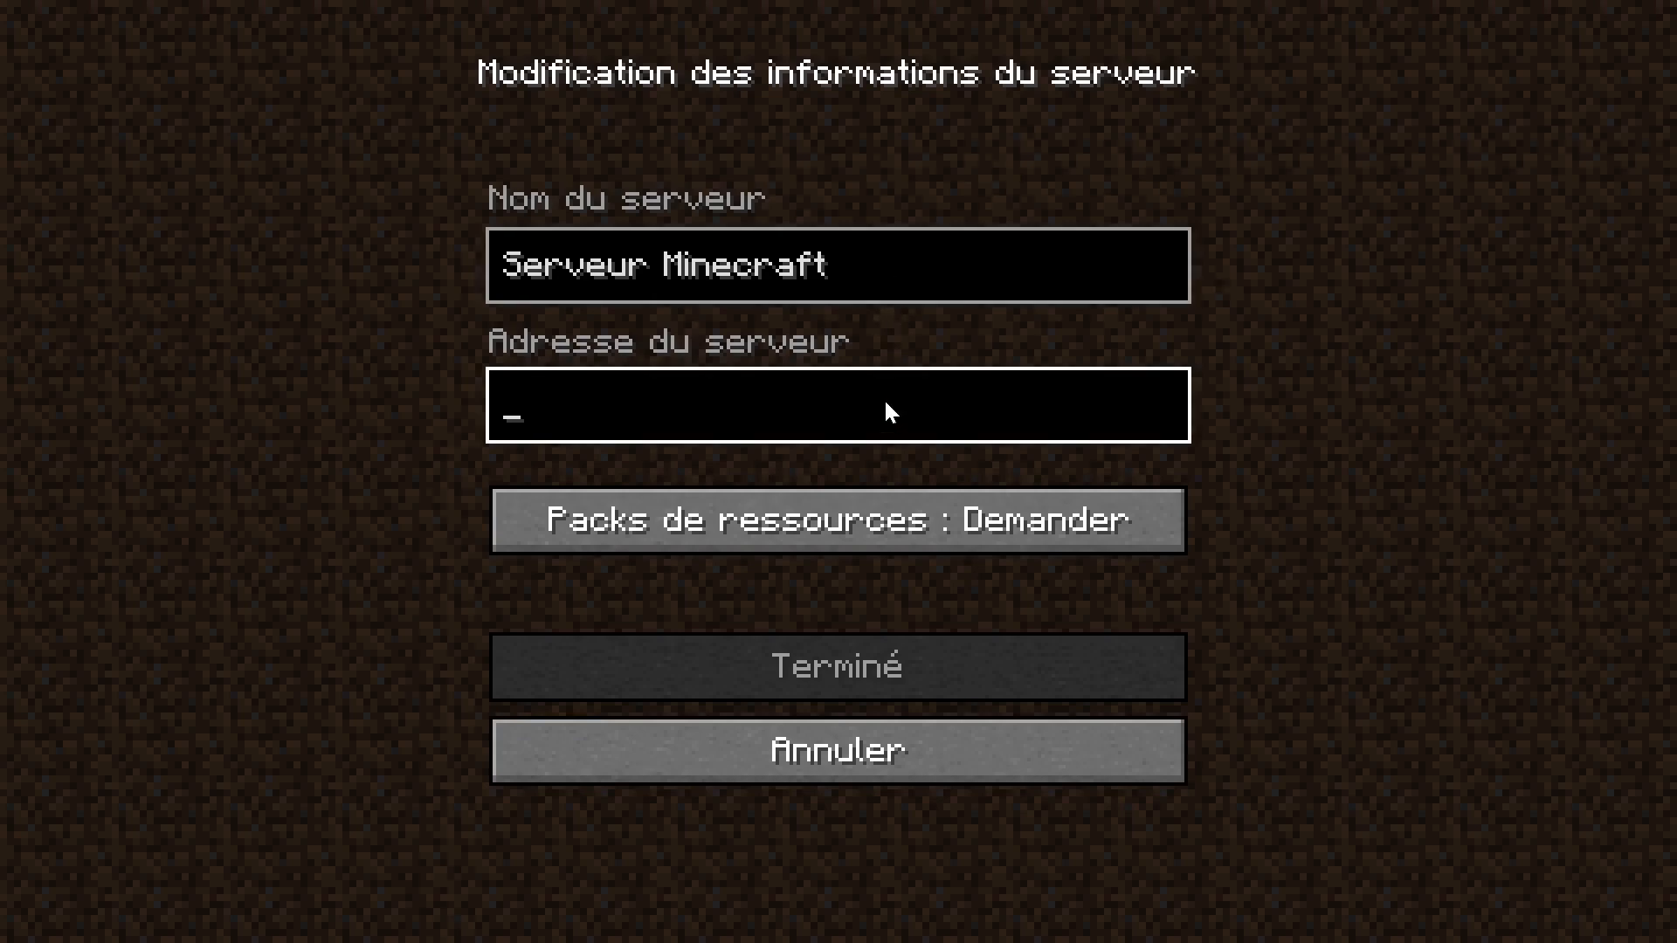
type("51.79.76.75:40448")
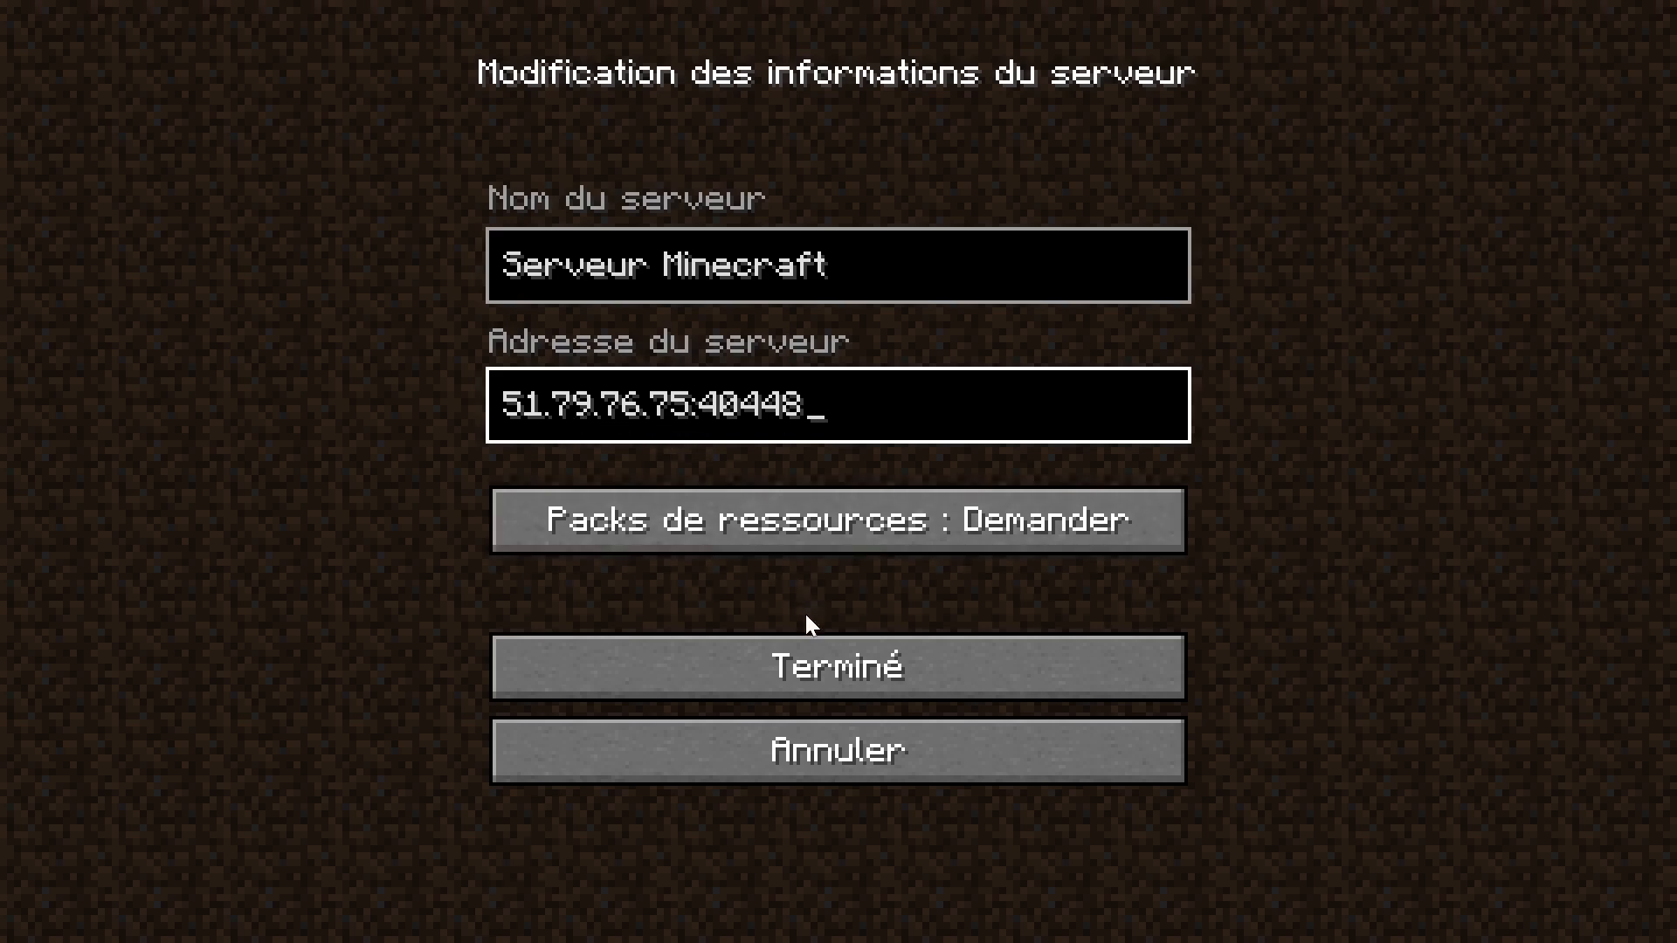
left_click(931, 665)
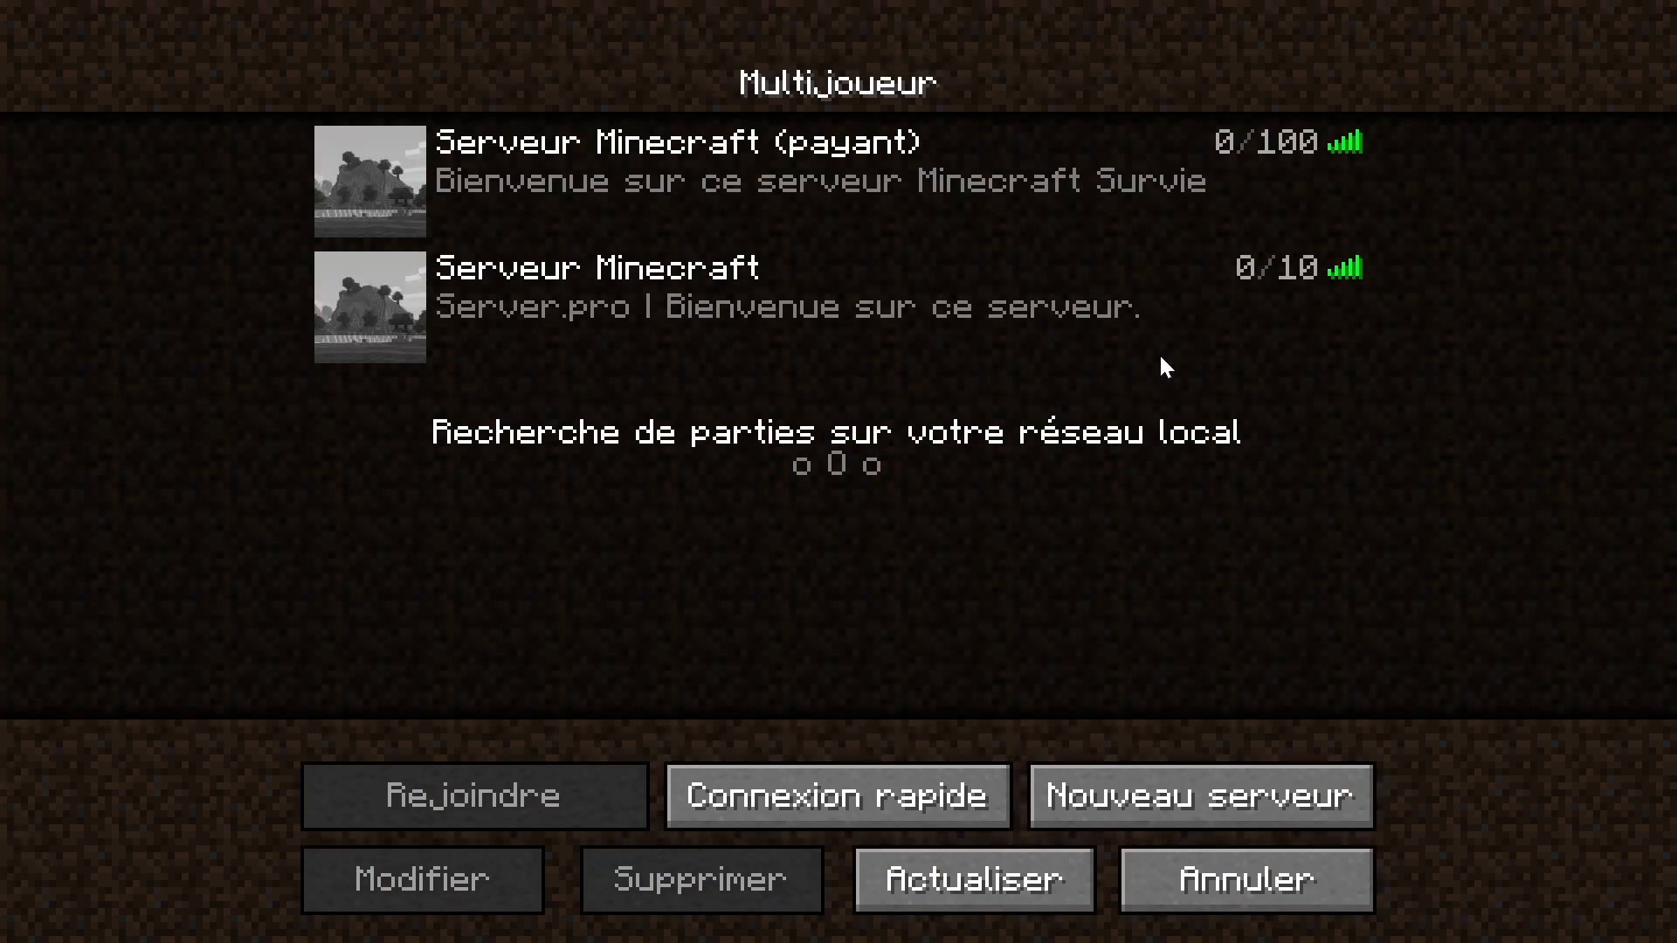
double_click(1023, 346)
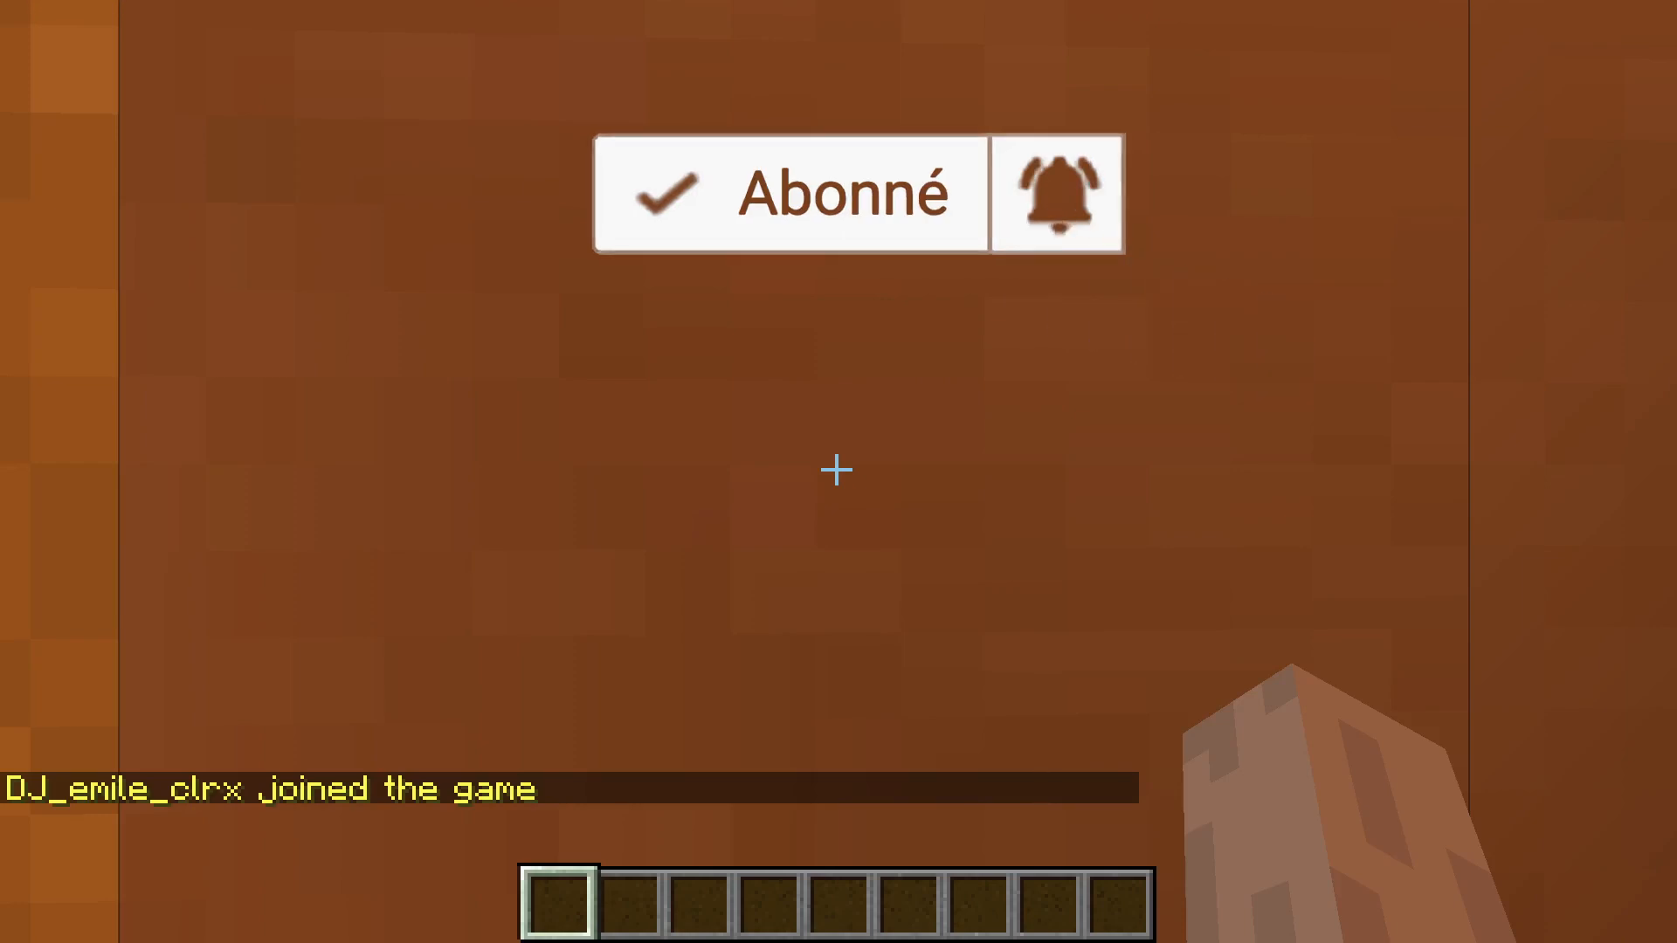
key("w")
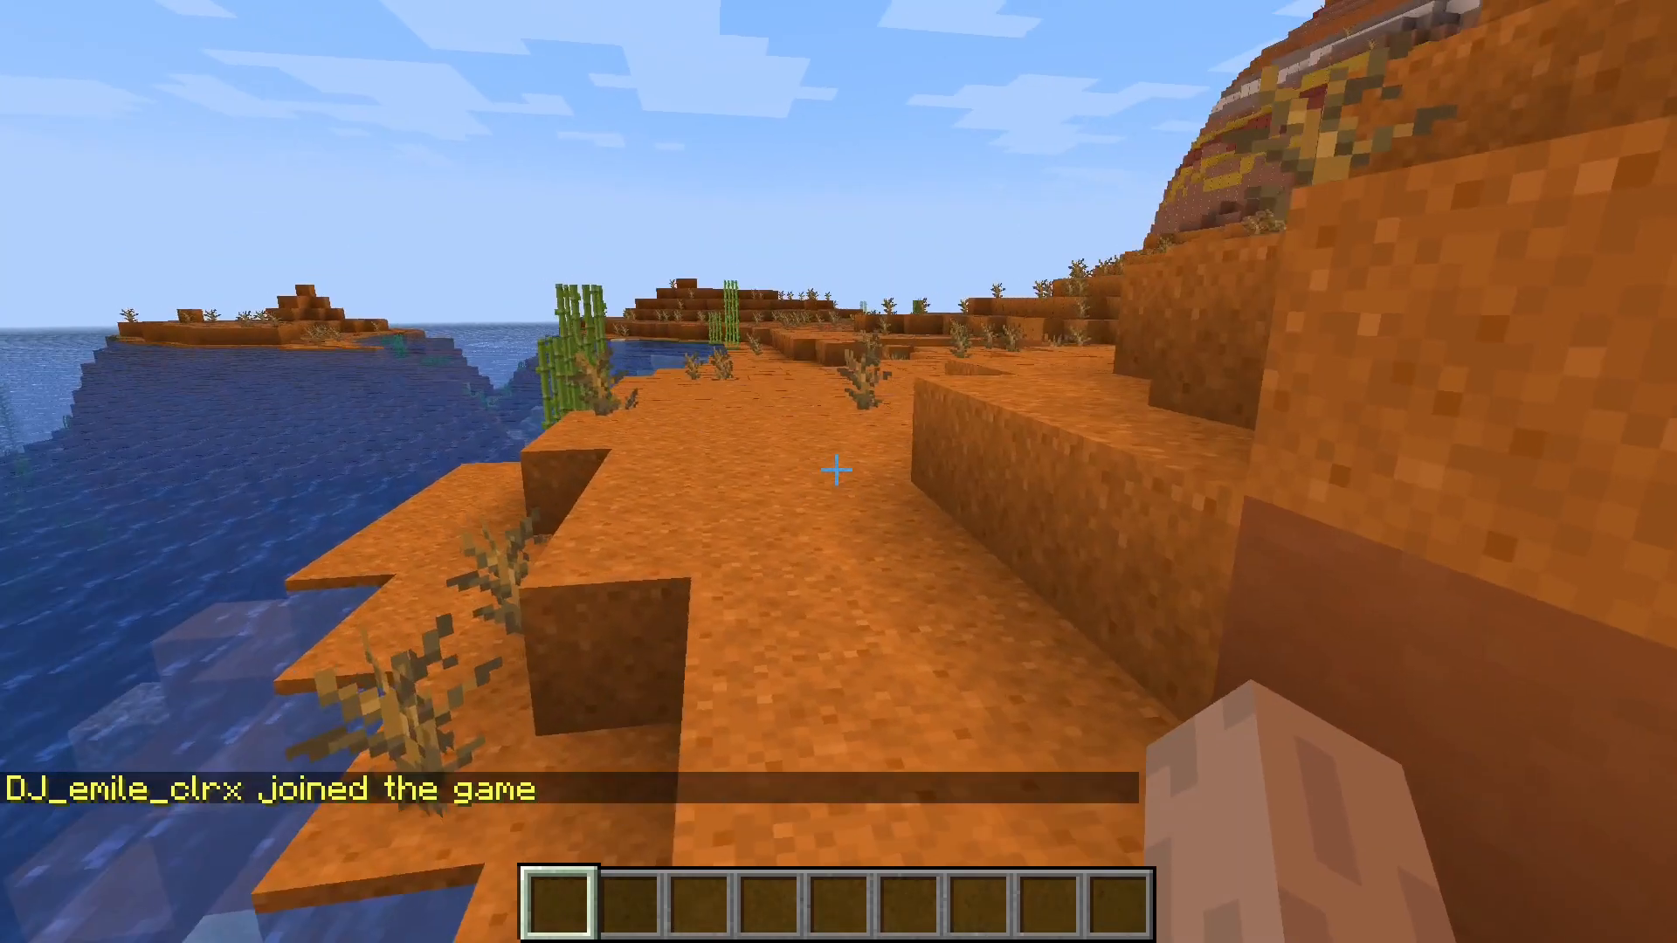
key("w")
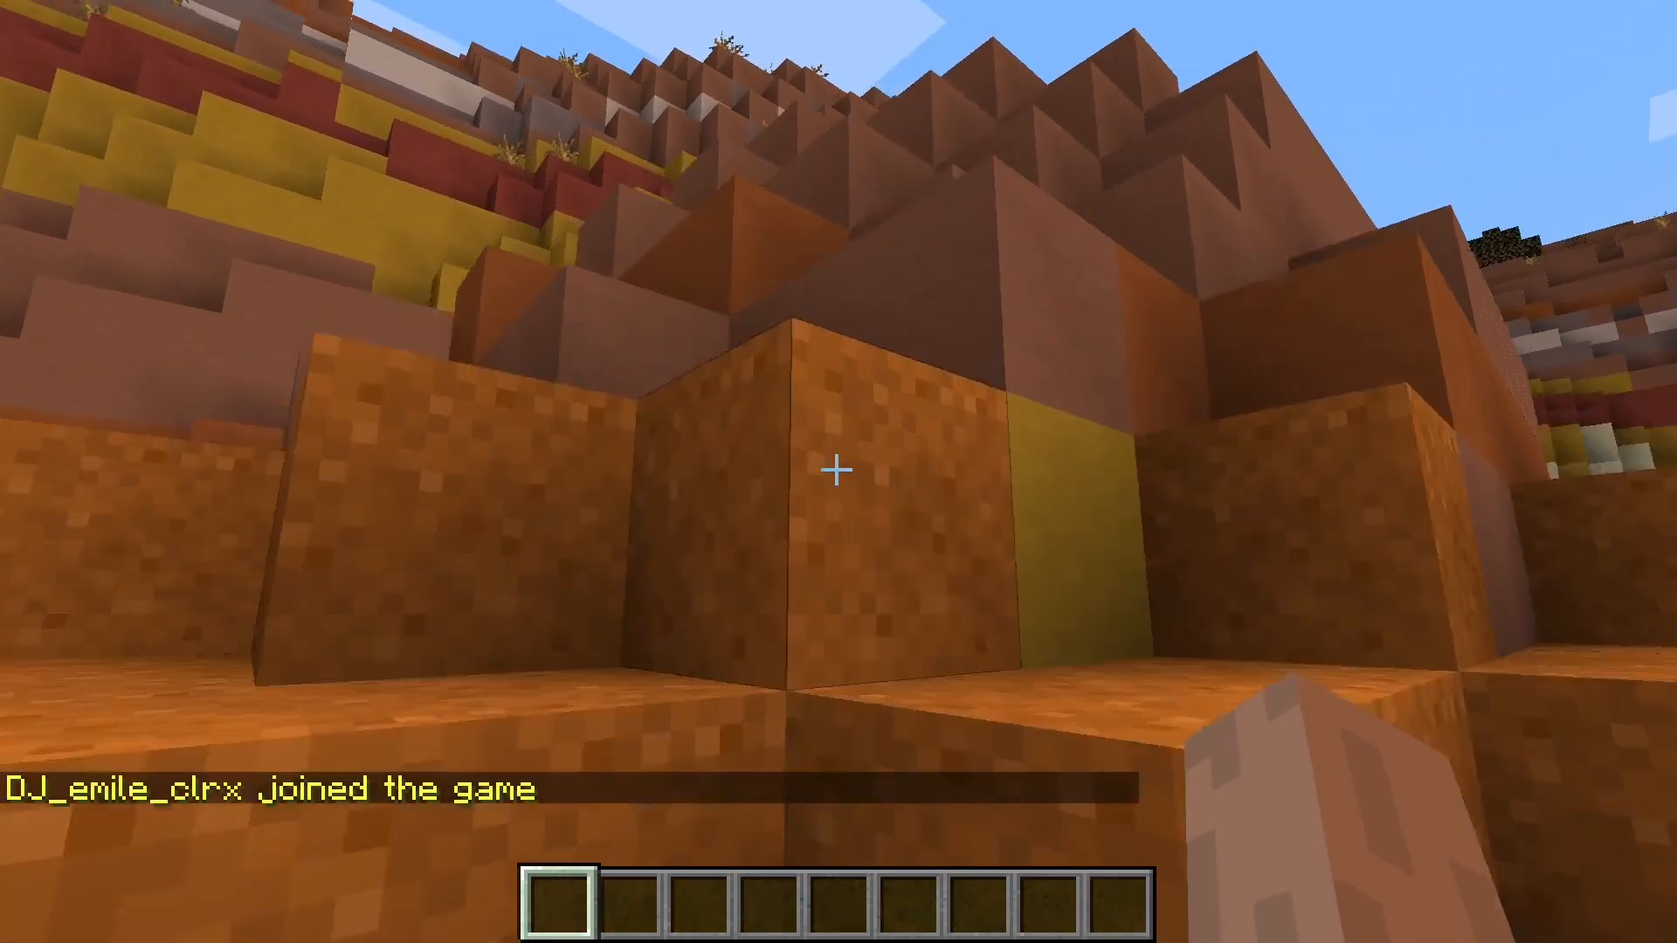
key("w")
key("space")
key("space")
key("space")
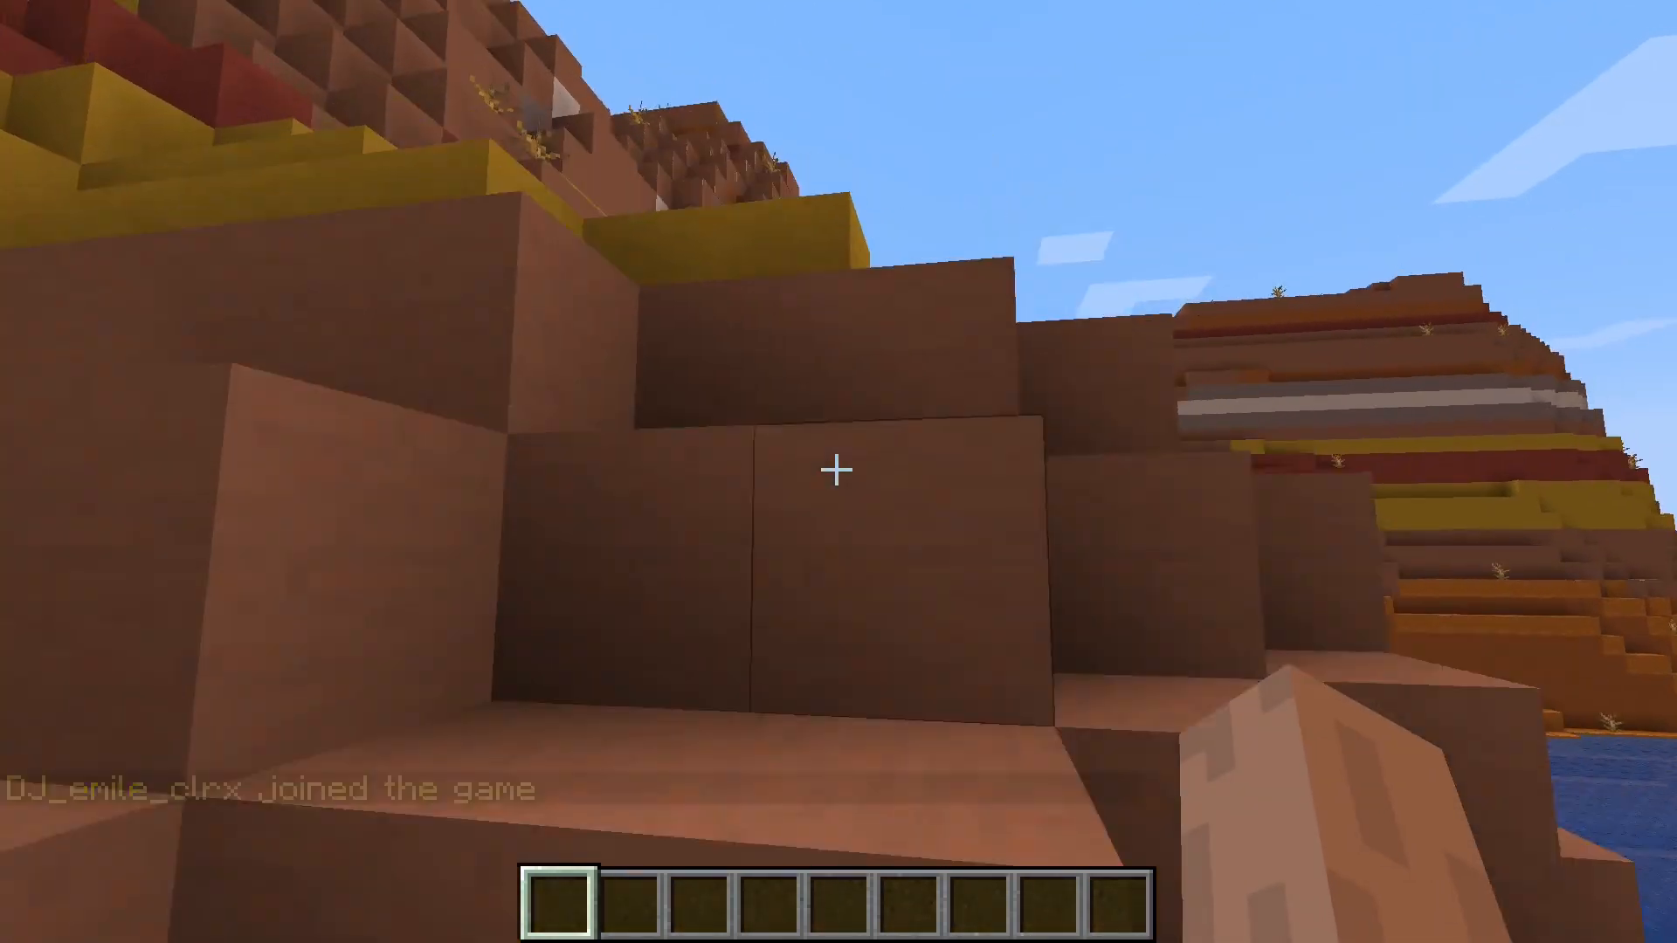
key("w")
key("space")
key("space")
key("space")
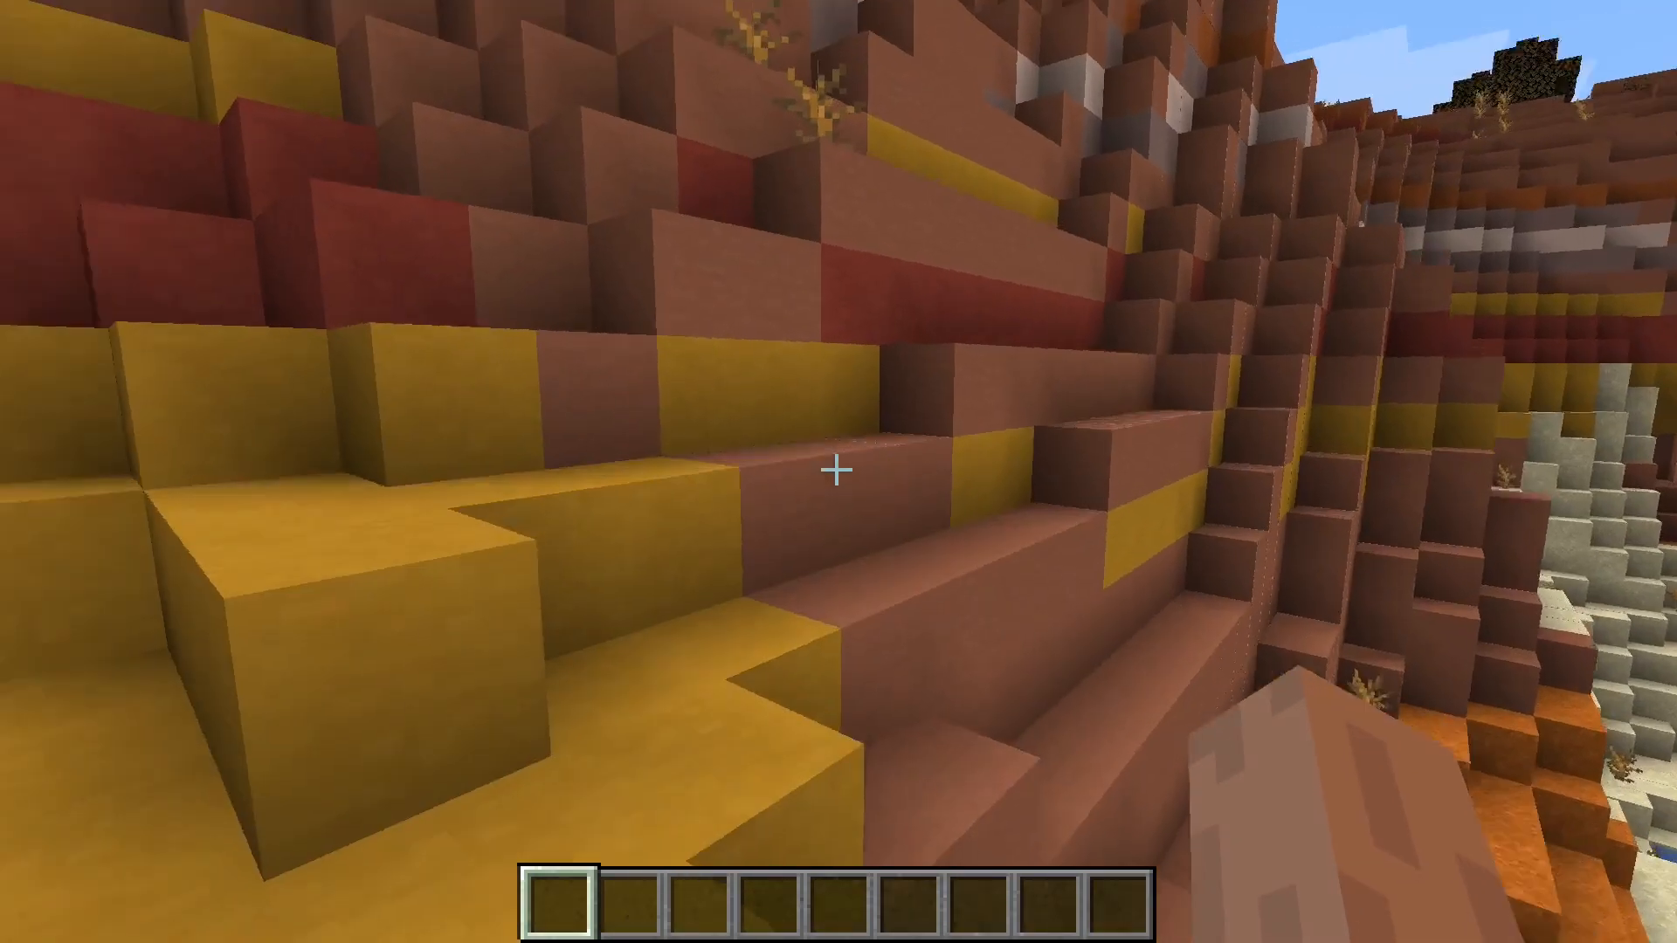
key("w")
key("space")
key("space")
key("w")
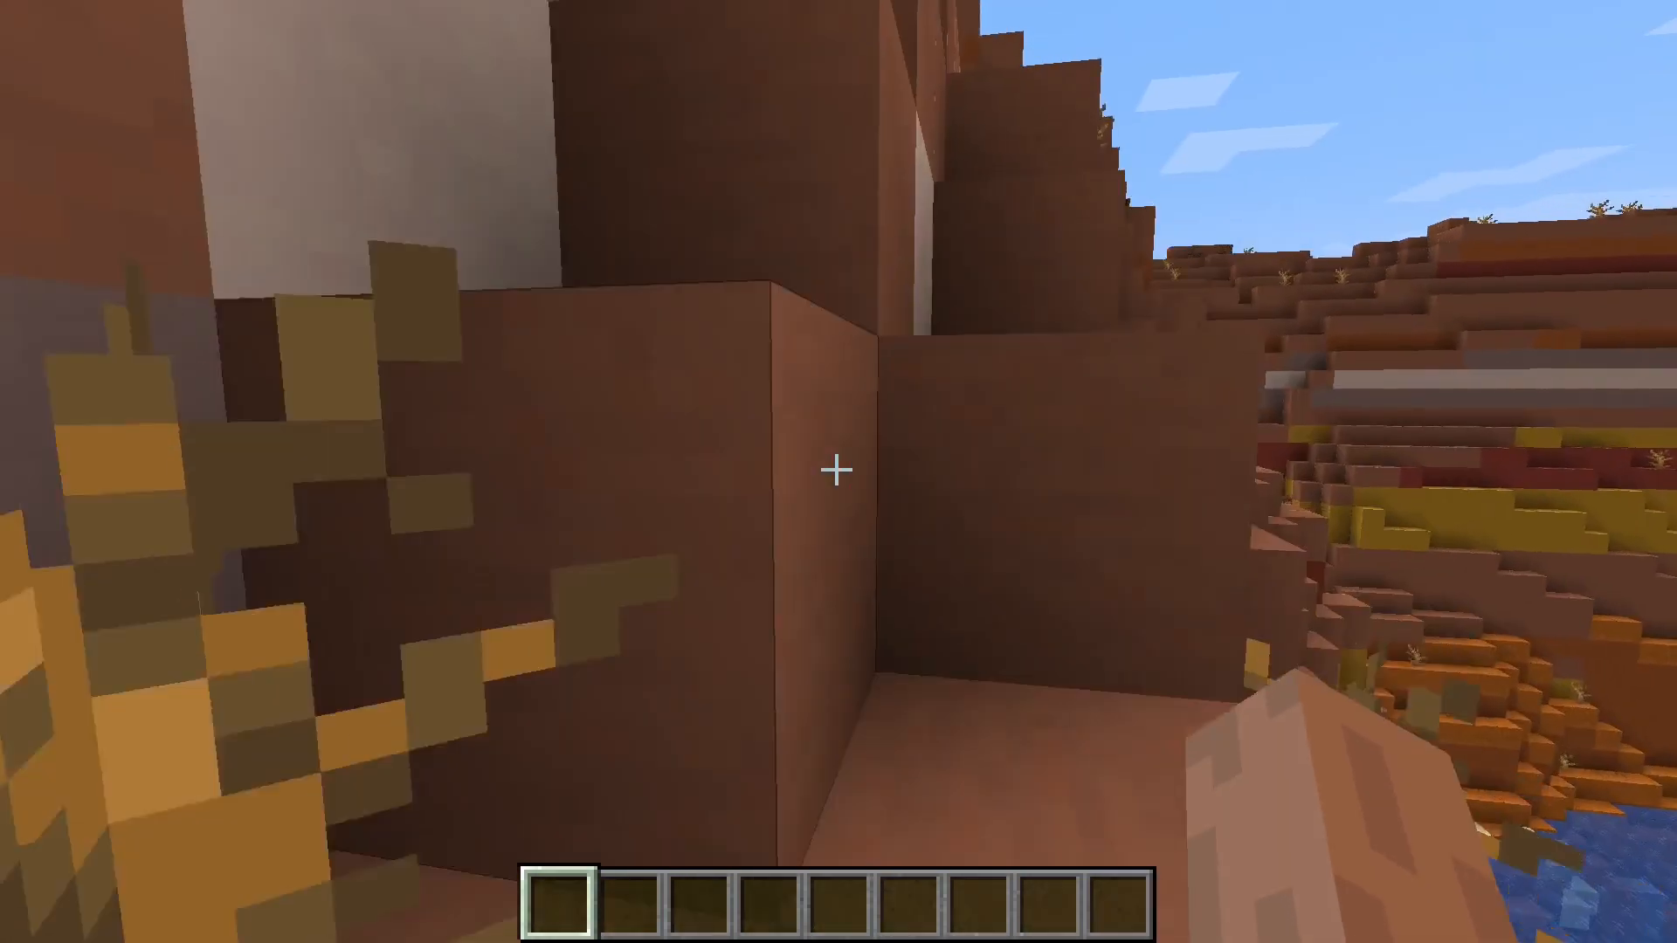
key("w")
key("w")
key("space")
key("space")
- View the building blocks in the creative inventory and close it
key("e")
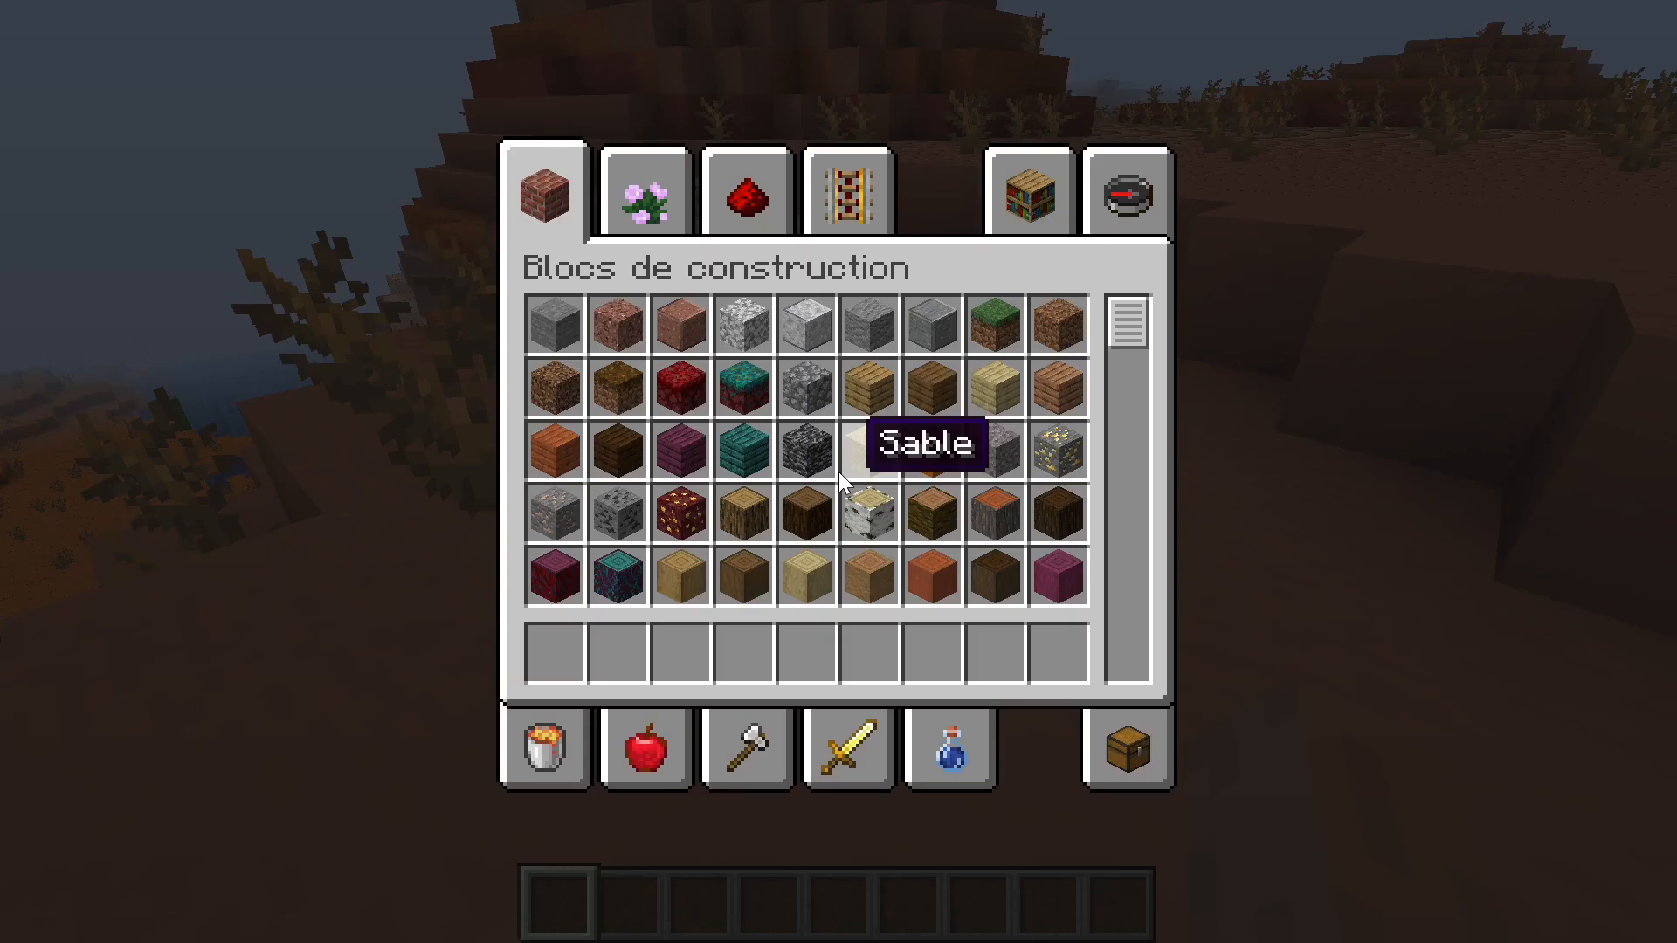
scroll(919, 419, "down", 2)
key("e")
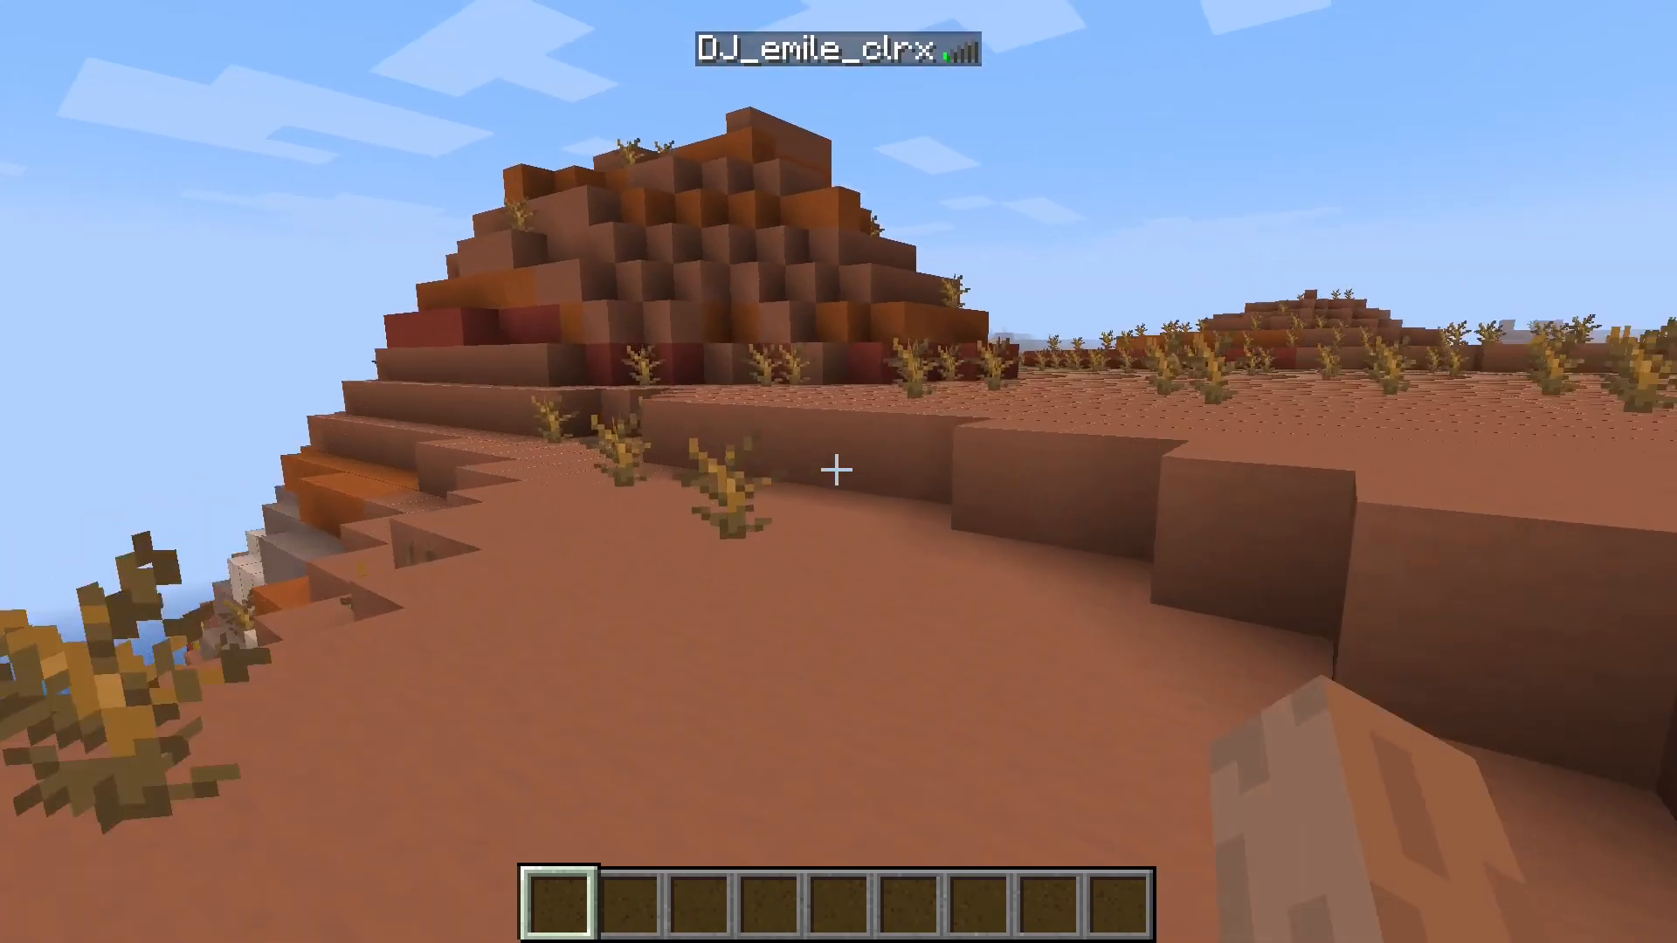
key("w")
key("w")
key("w")
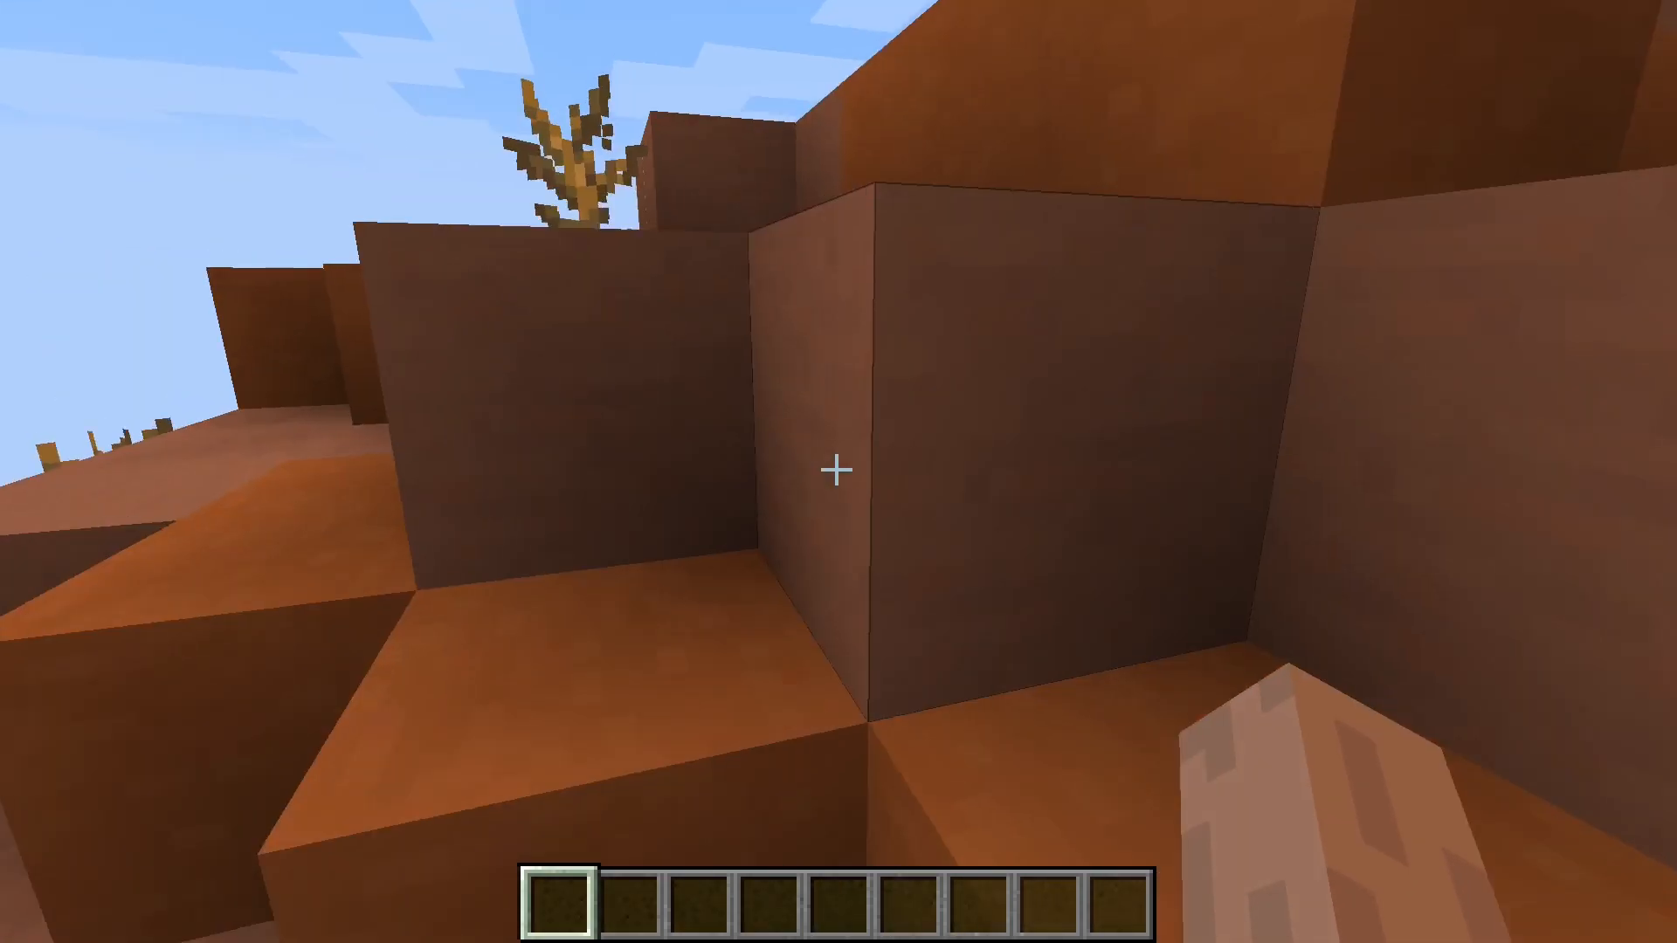
- Add oak planks from the building blocks to the seventh hotbar slot and select them
key("w")
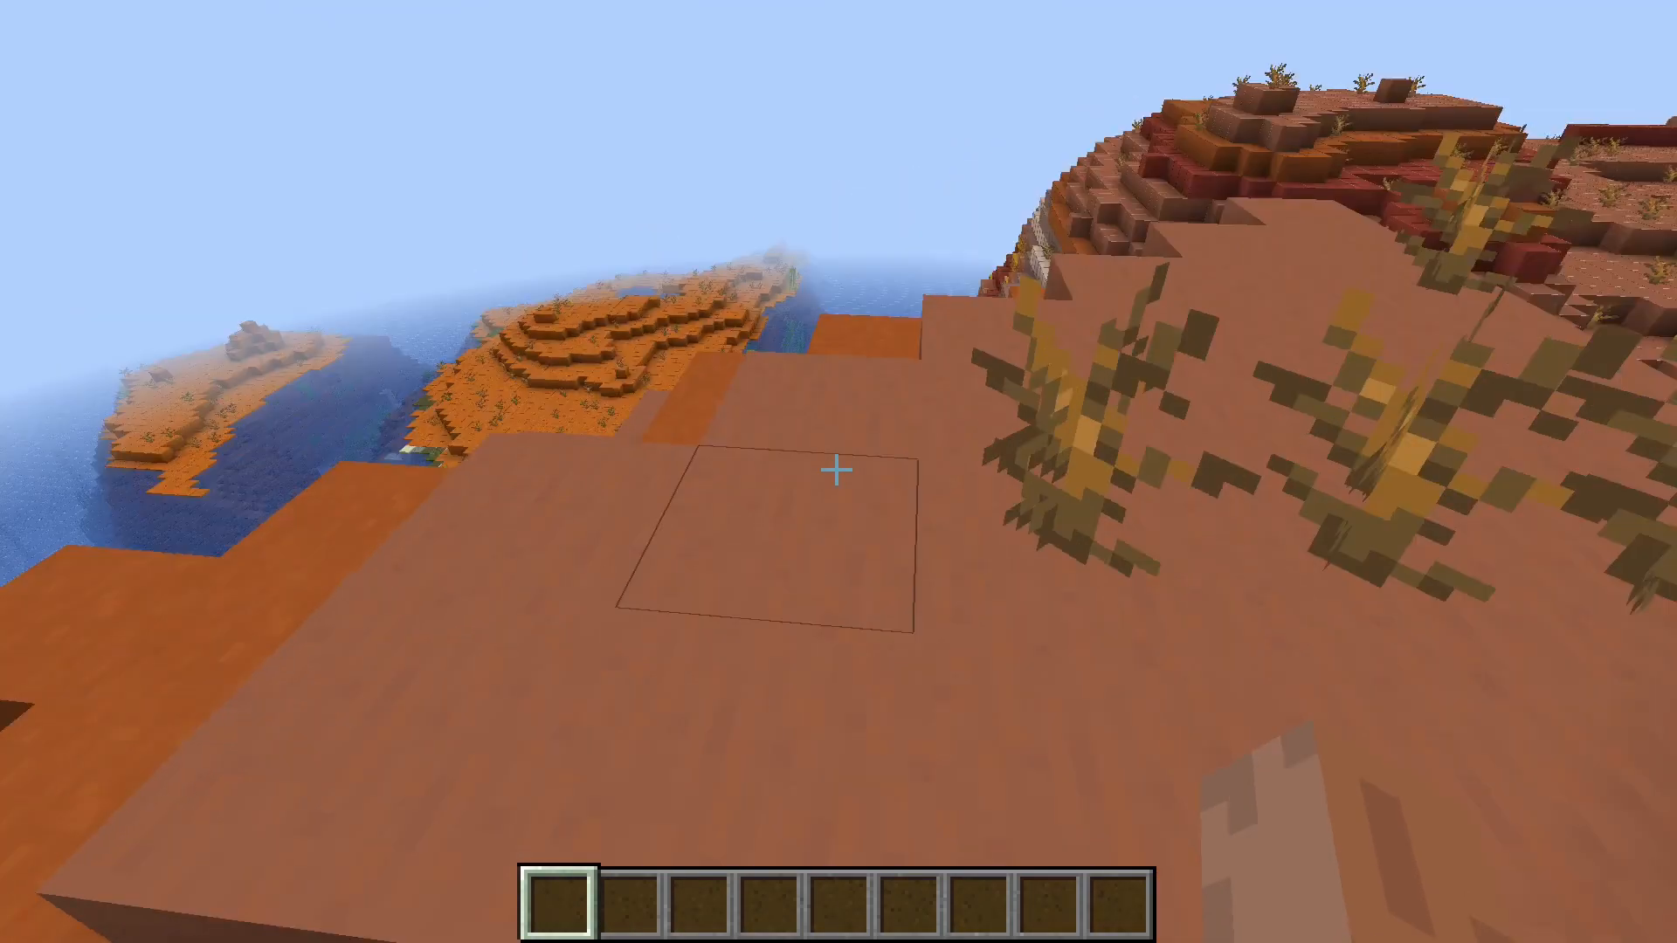
key("w")
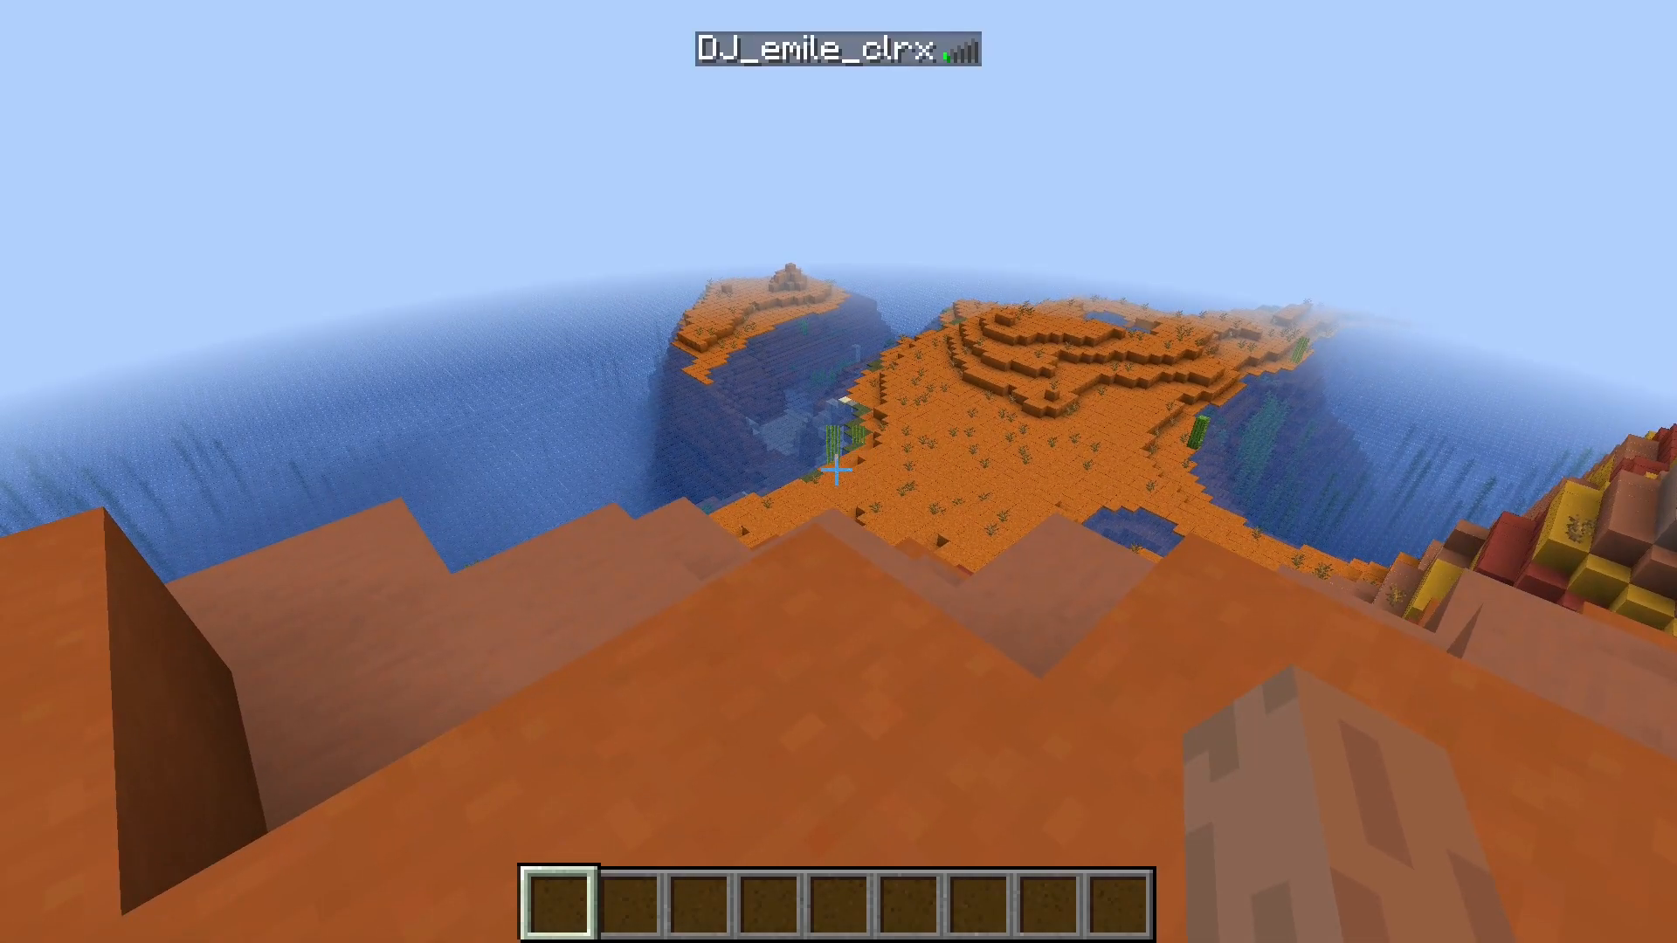
key("e")
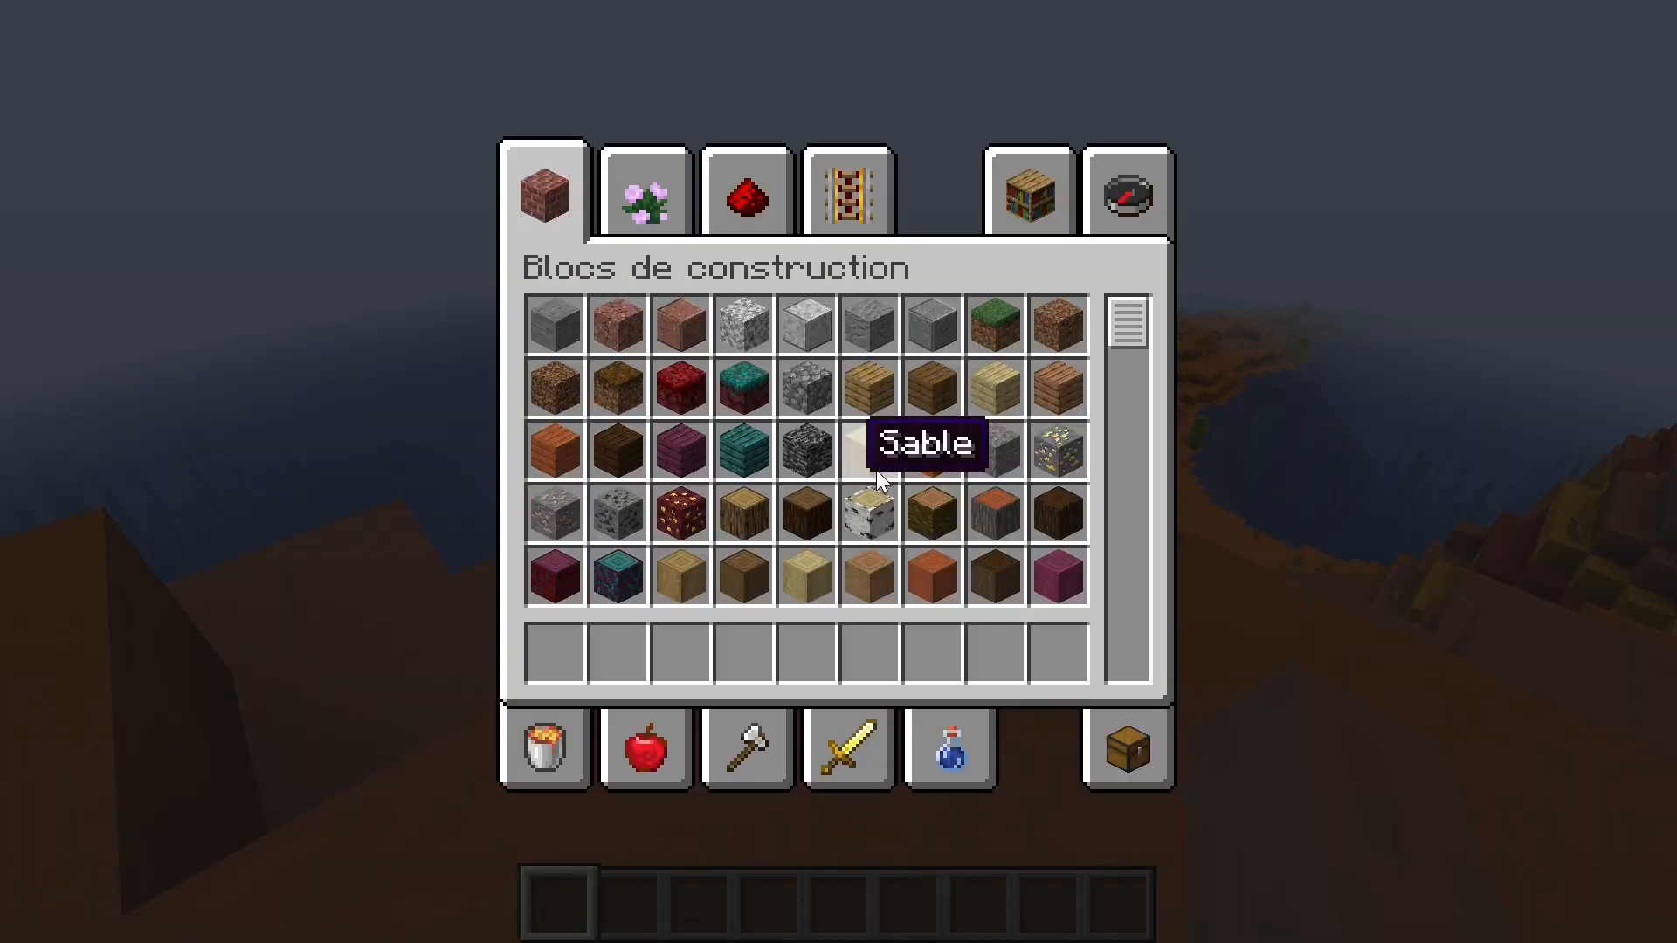
left_click(882, 368)
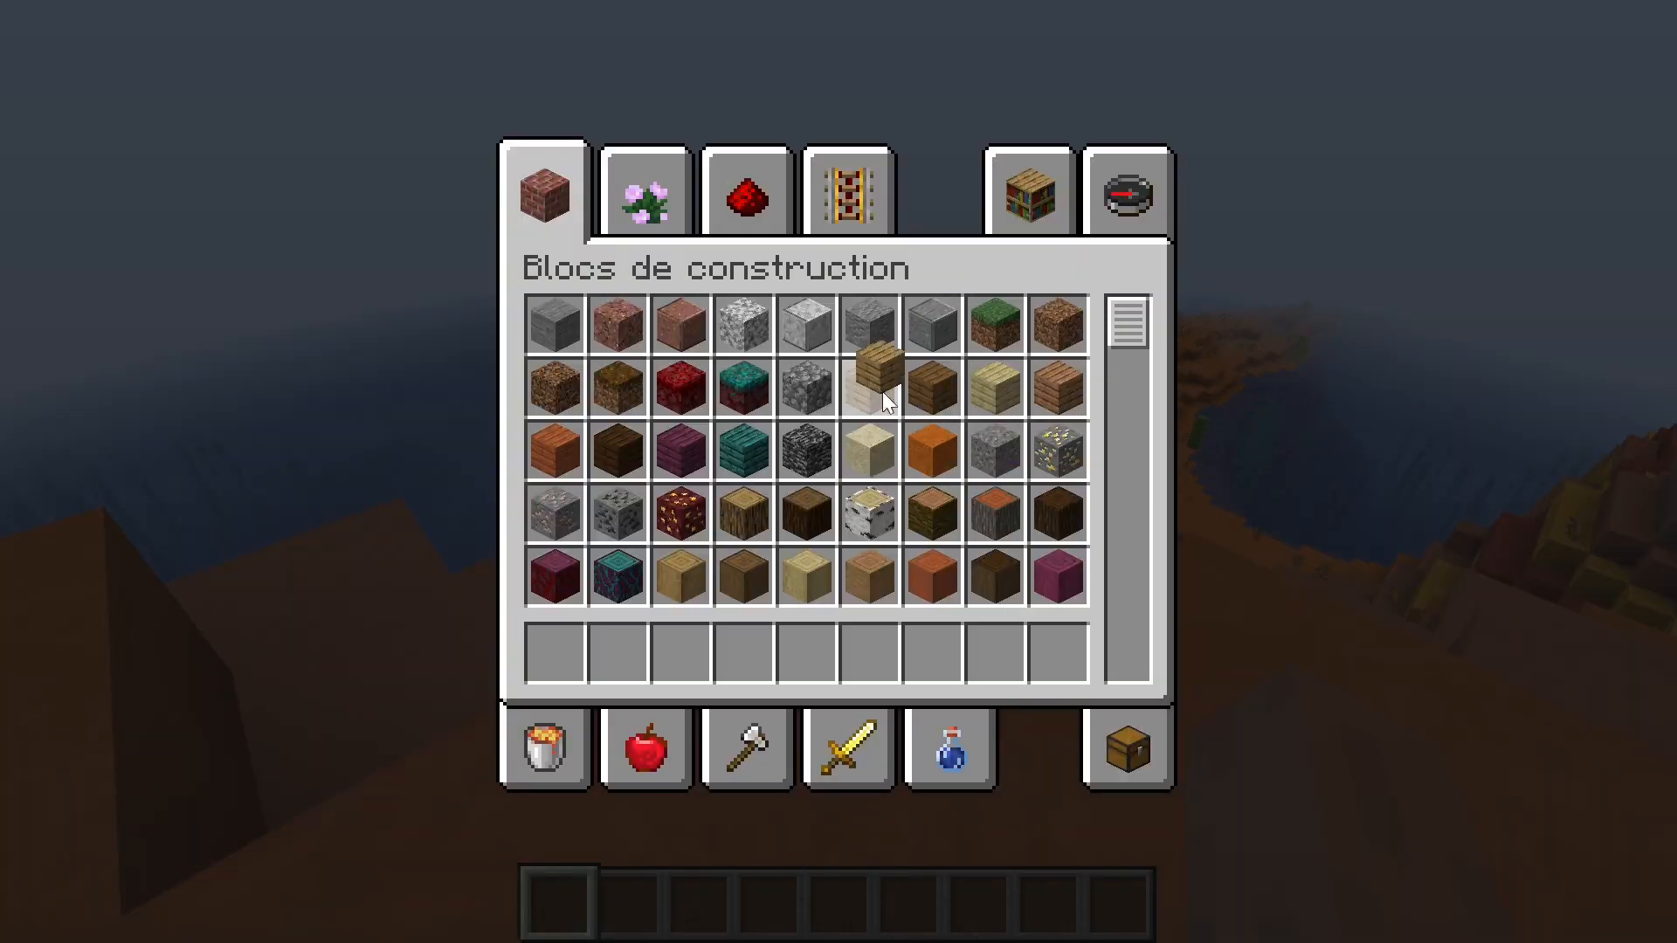
left_click(925, 646)
key("e")
scroll(838, 472, "down", 6)
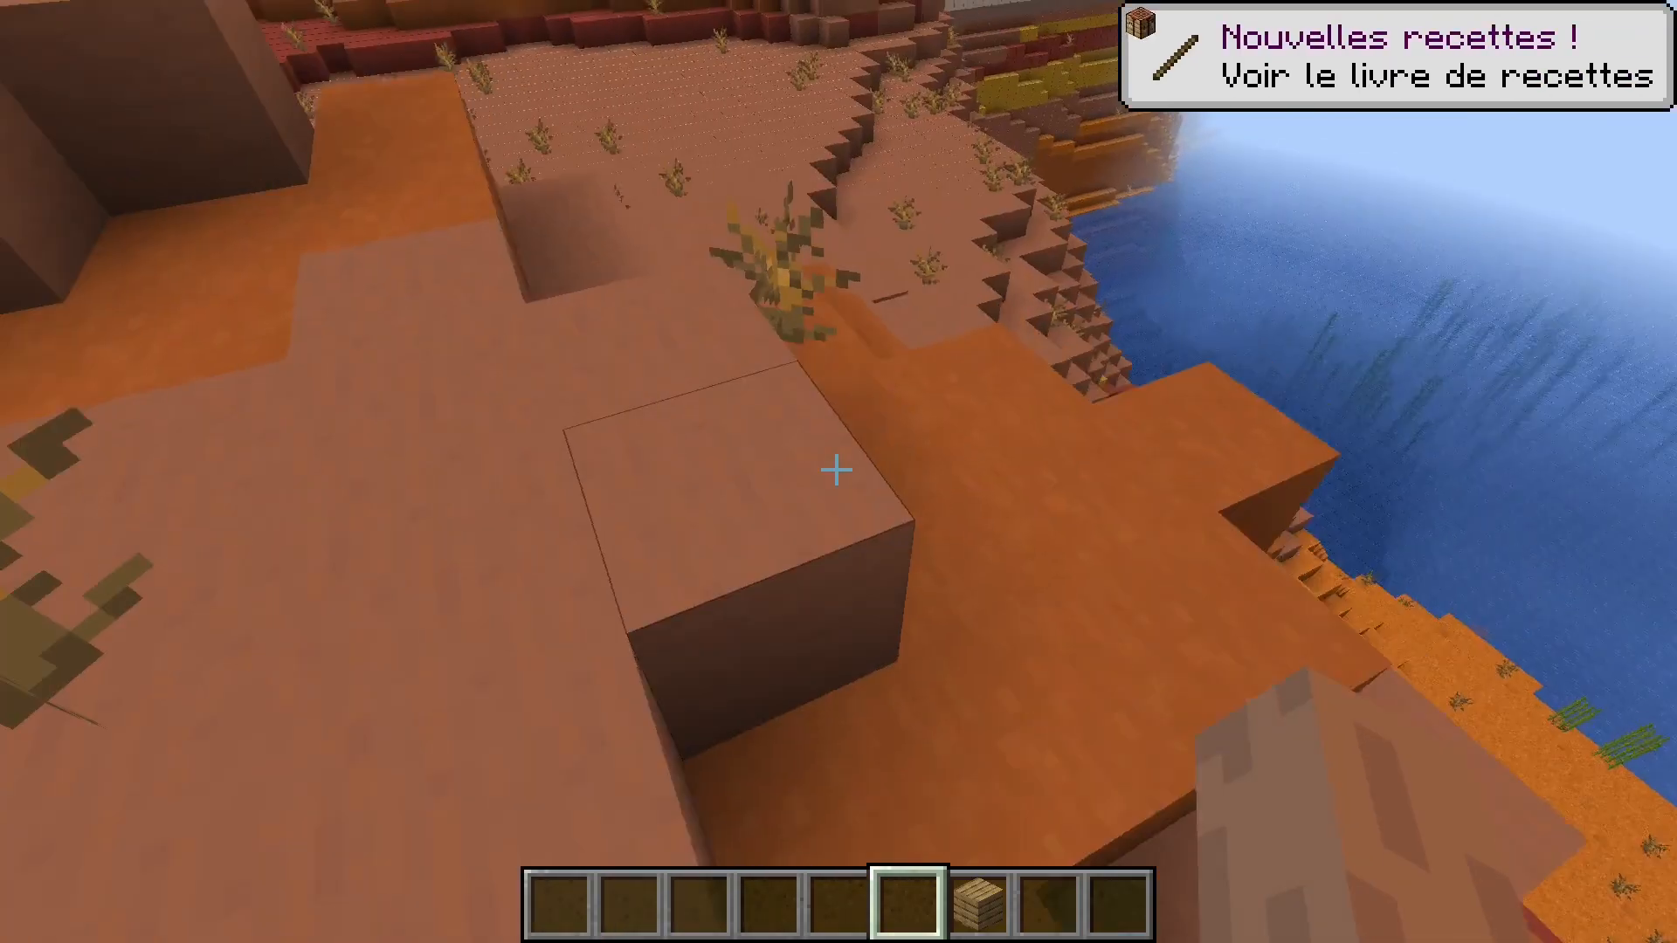
- Place an L-shaped row of oak planks on top of the terracotta ledge
key("w")
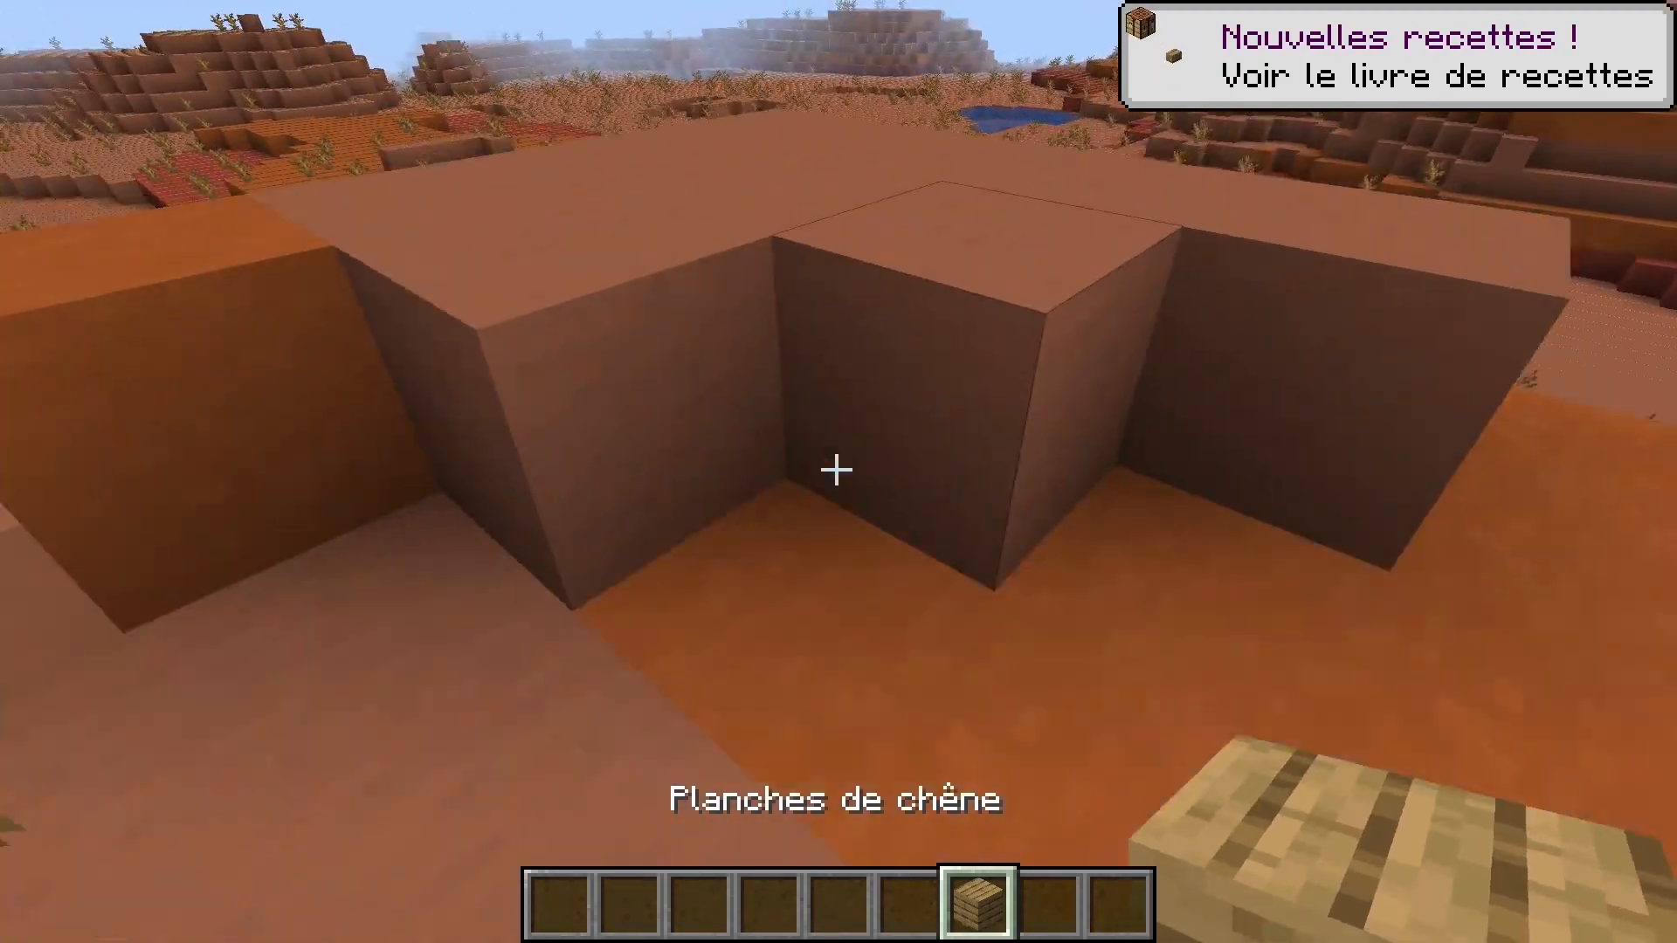
right_click(836, 470)
right_click(836, 470)
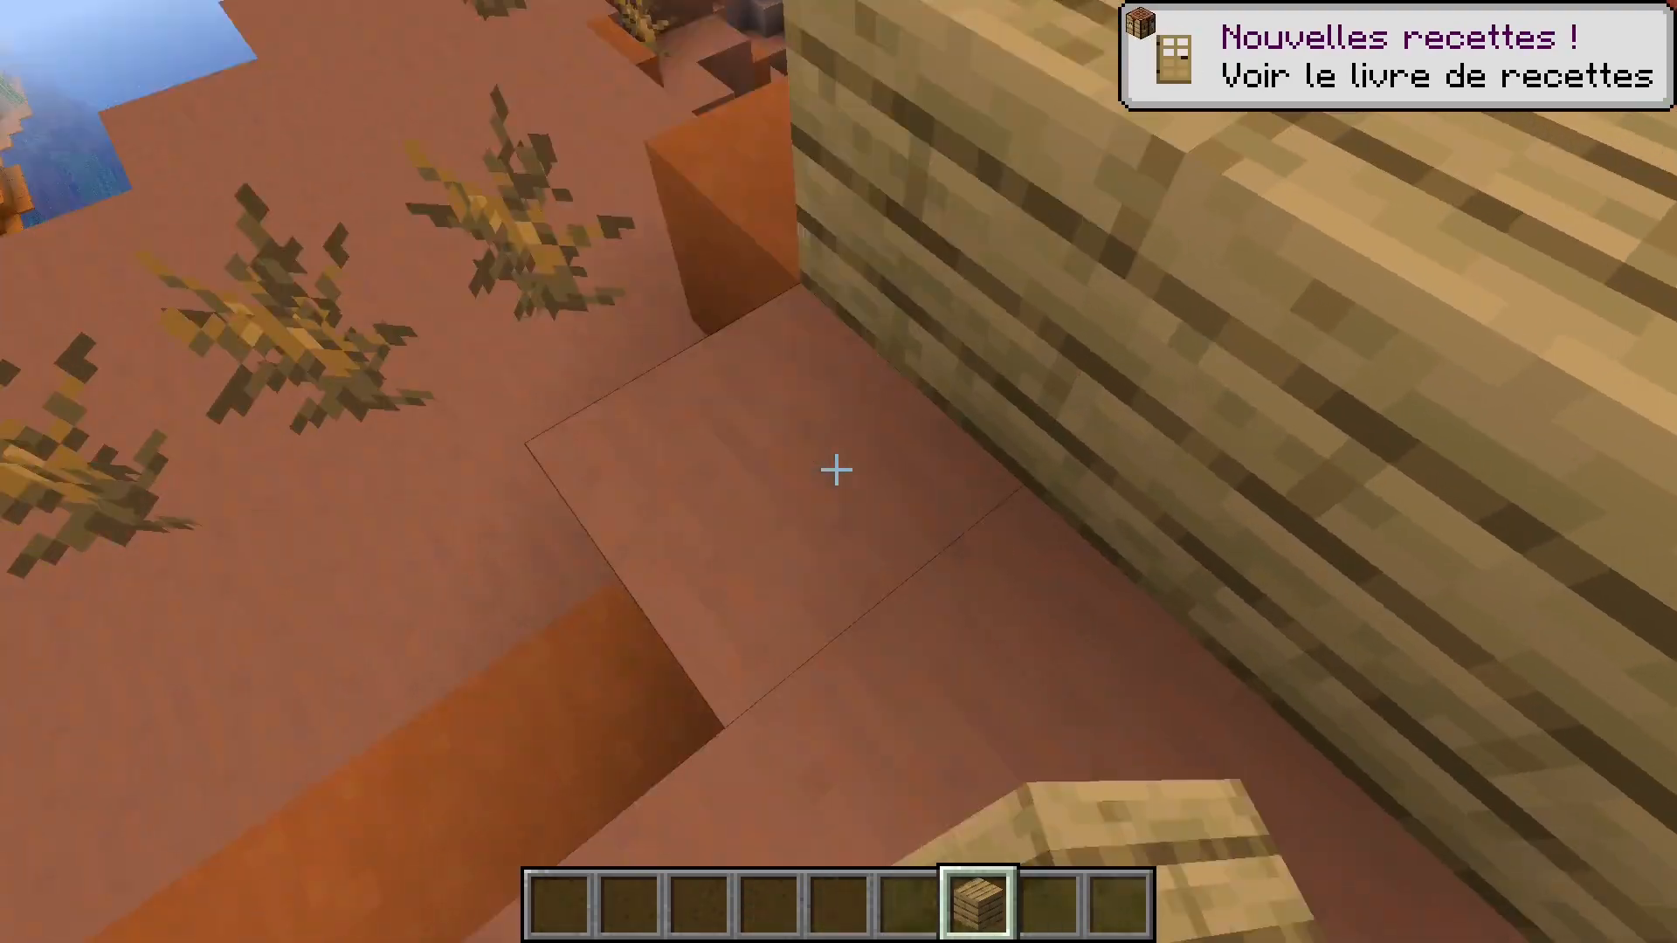
right_click(835, 470)
key("space")
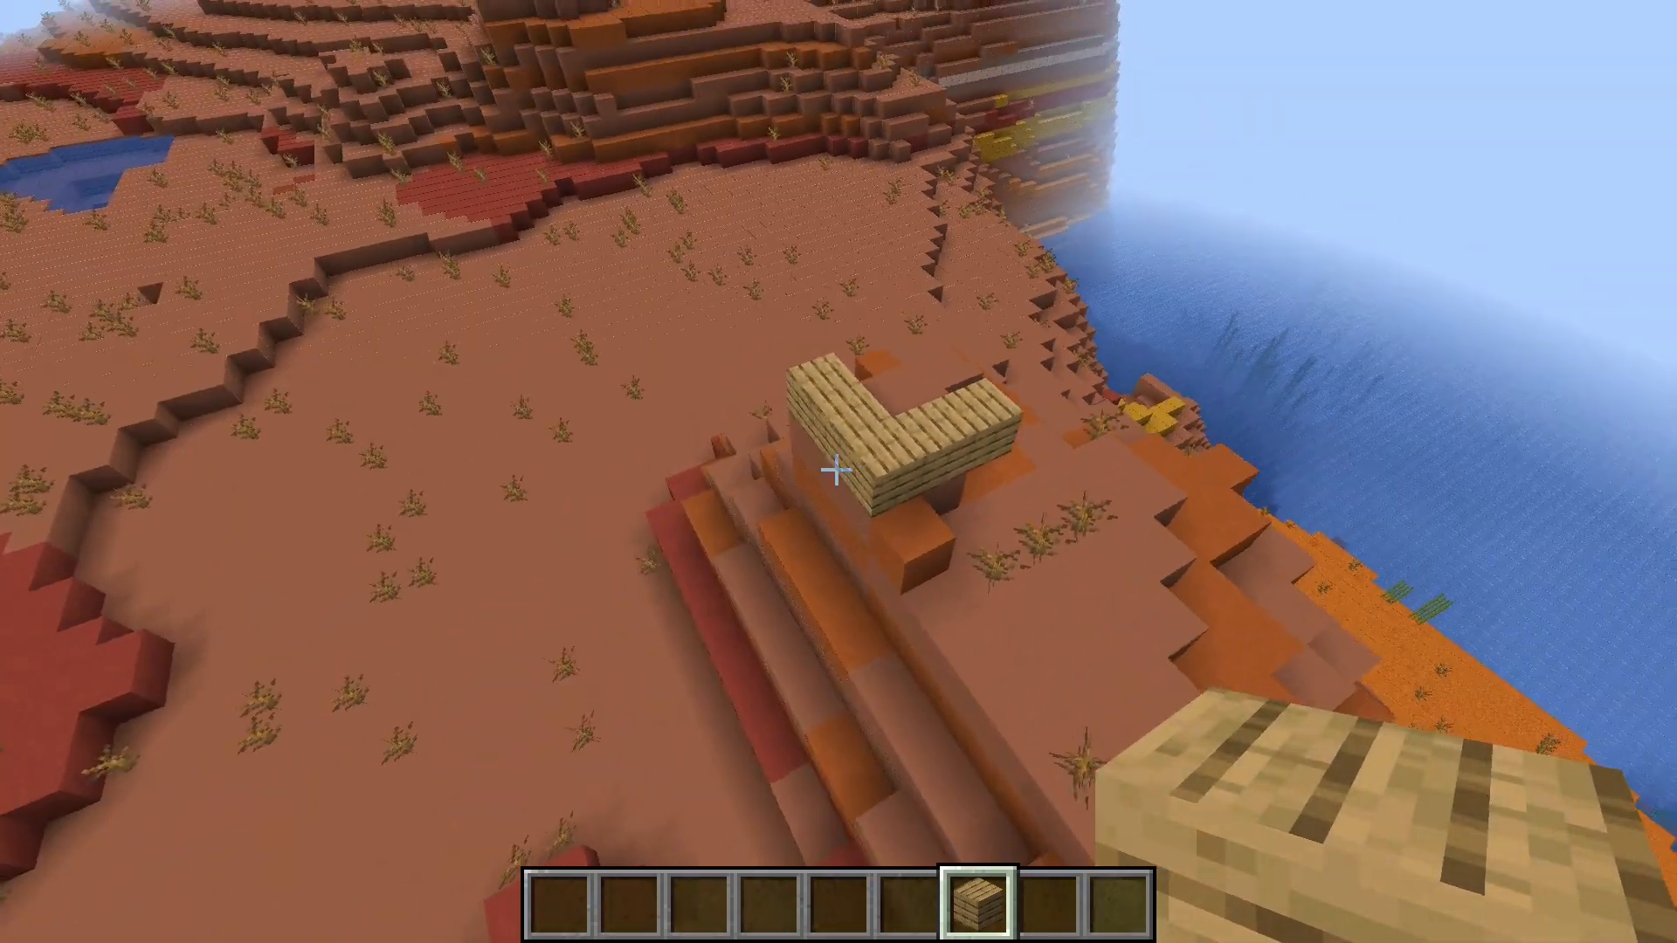
key("shift")
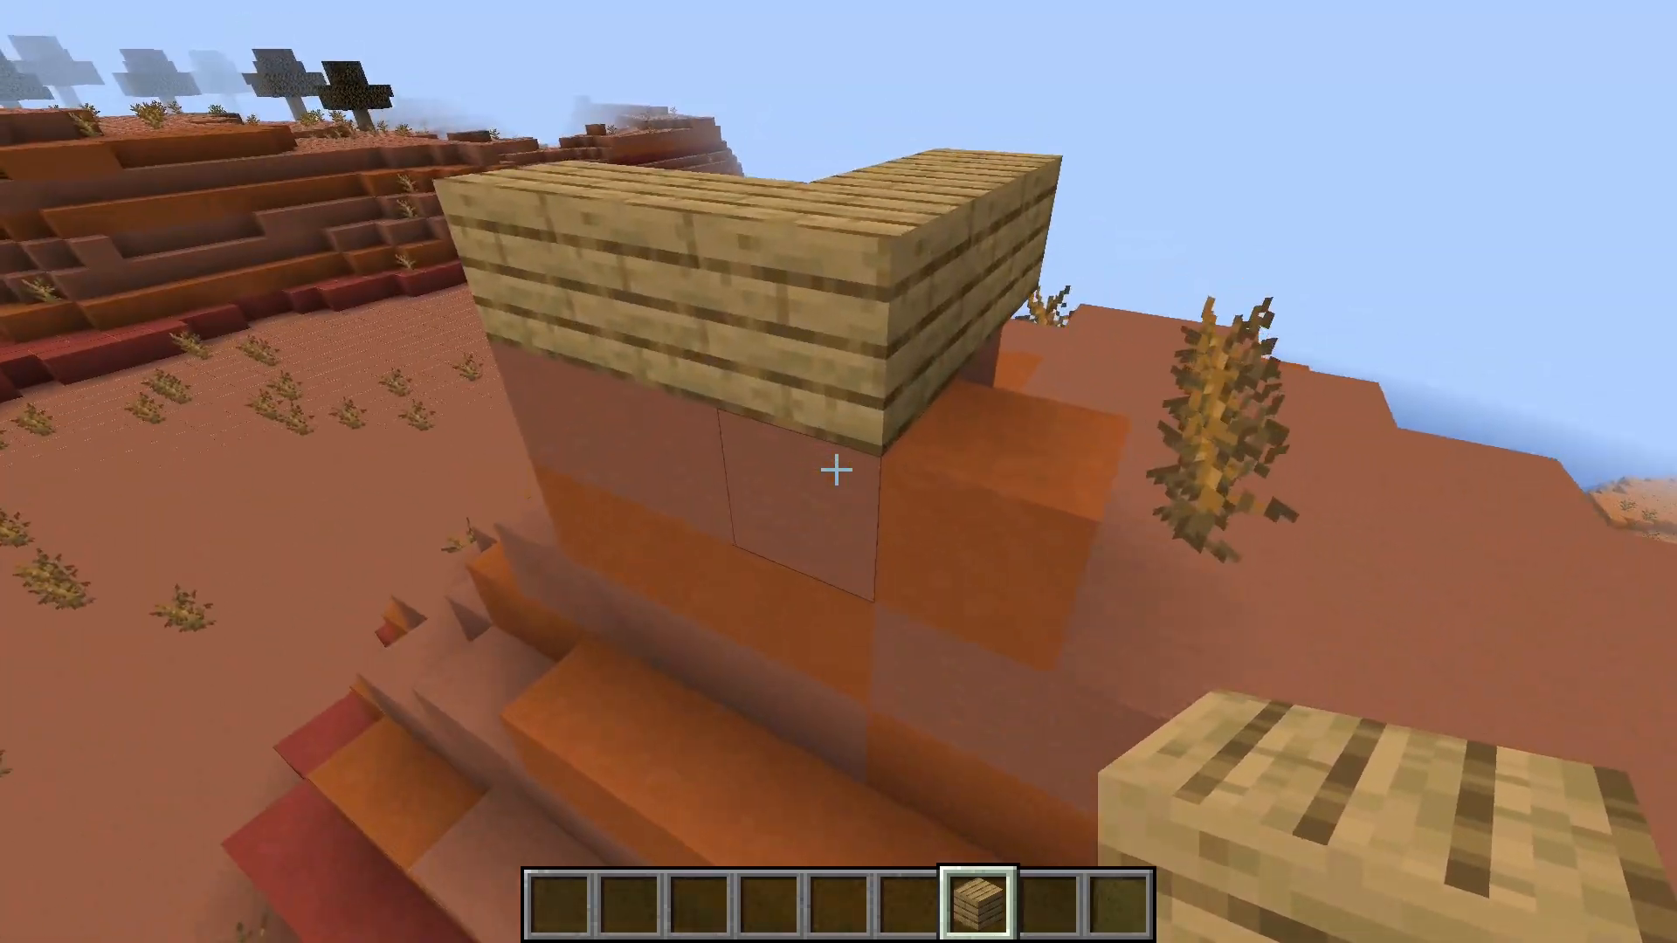
- Break all the oak planks placed on the terracotta ledge
left_click(835, 469)
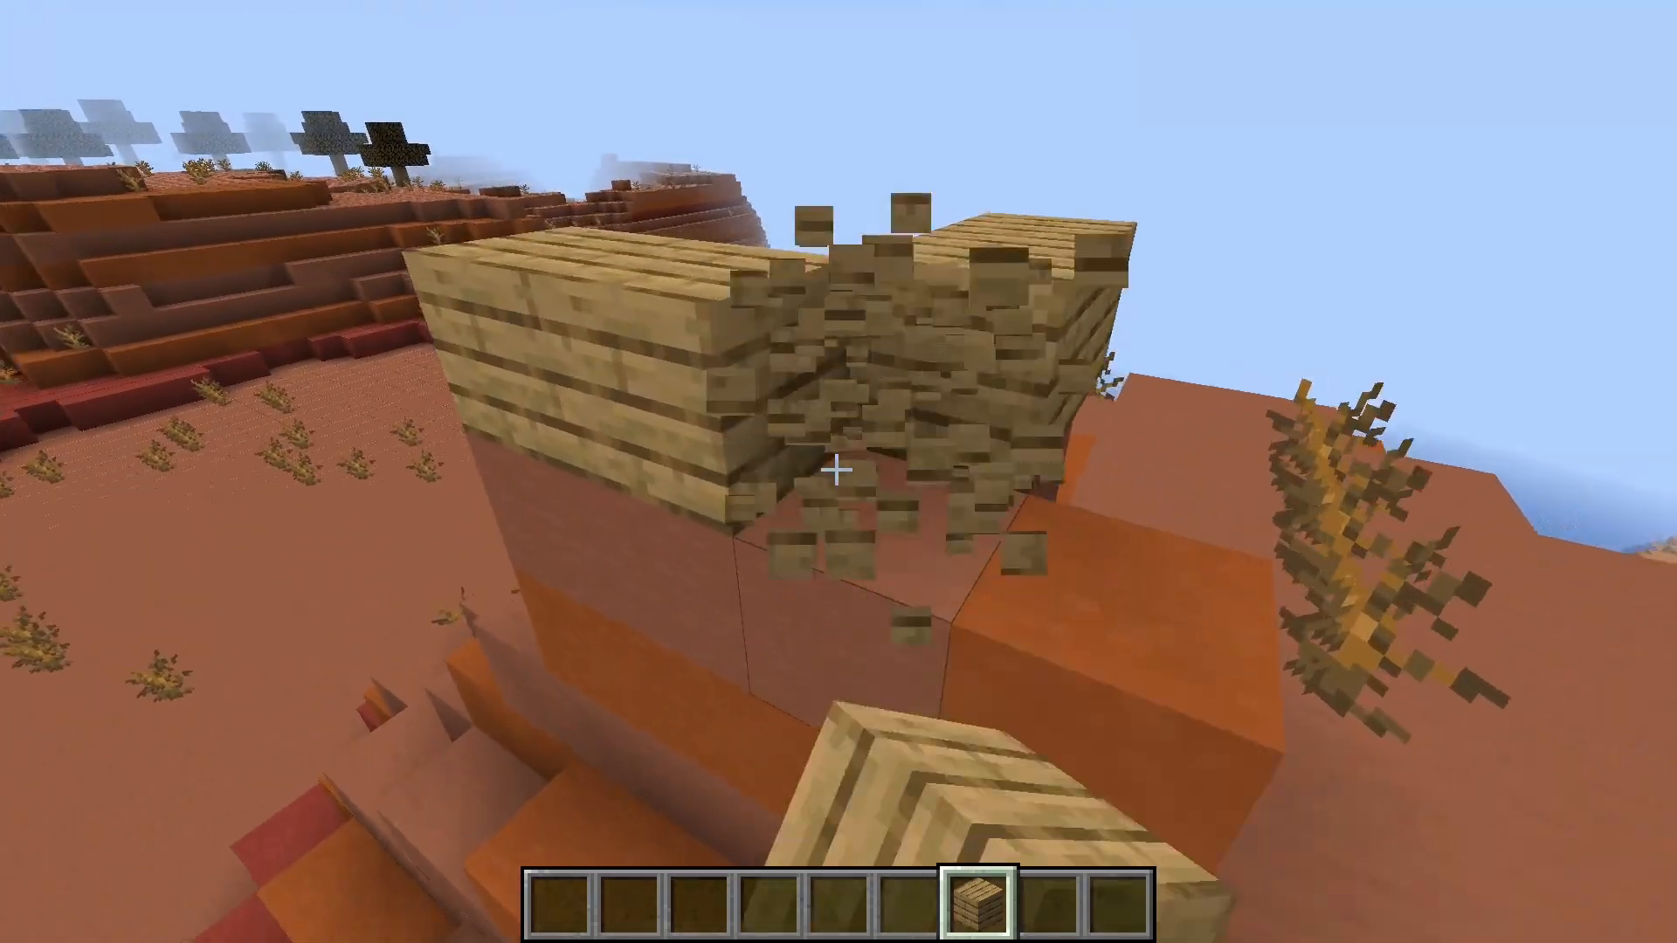
left_click(835, 470)
left_click(836, 469)
left_click(836, 470)
left_click(836, 470)
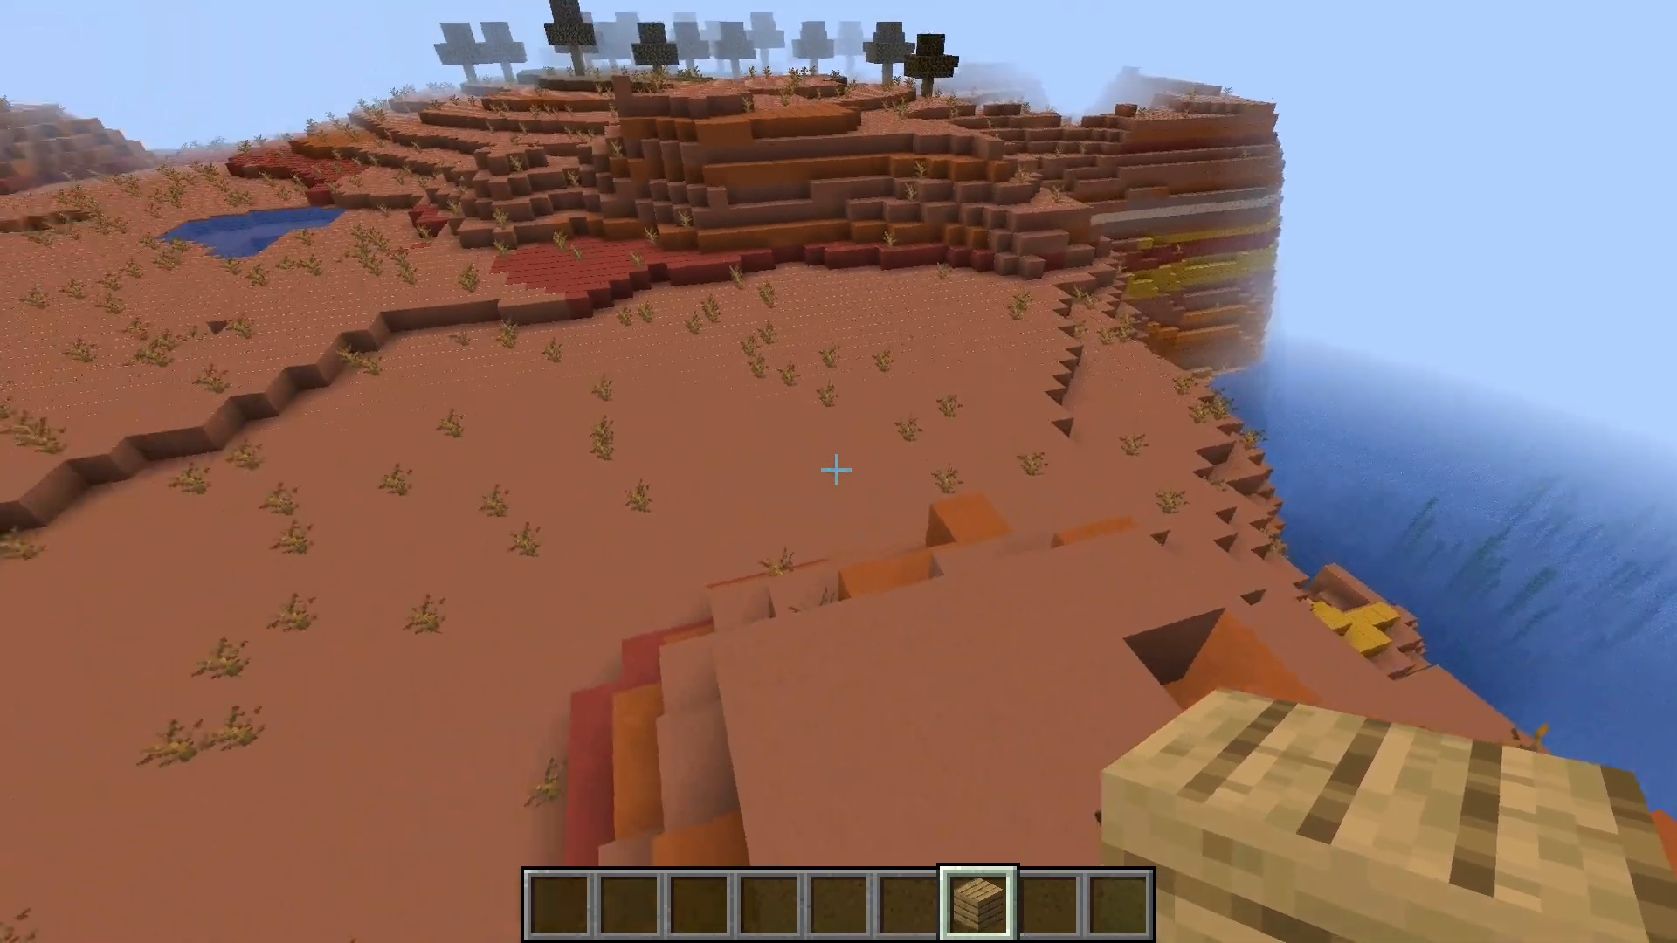
- Explore the surrounding badlands on foot and by flying up above the clouds
key("w")
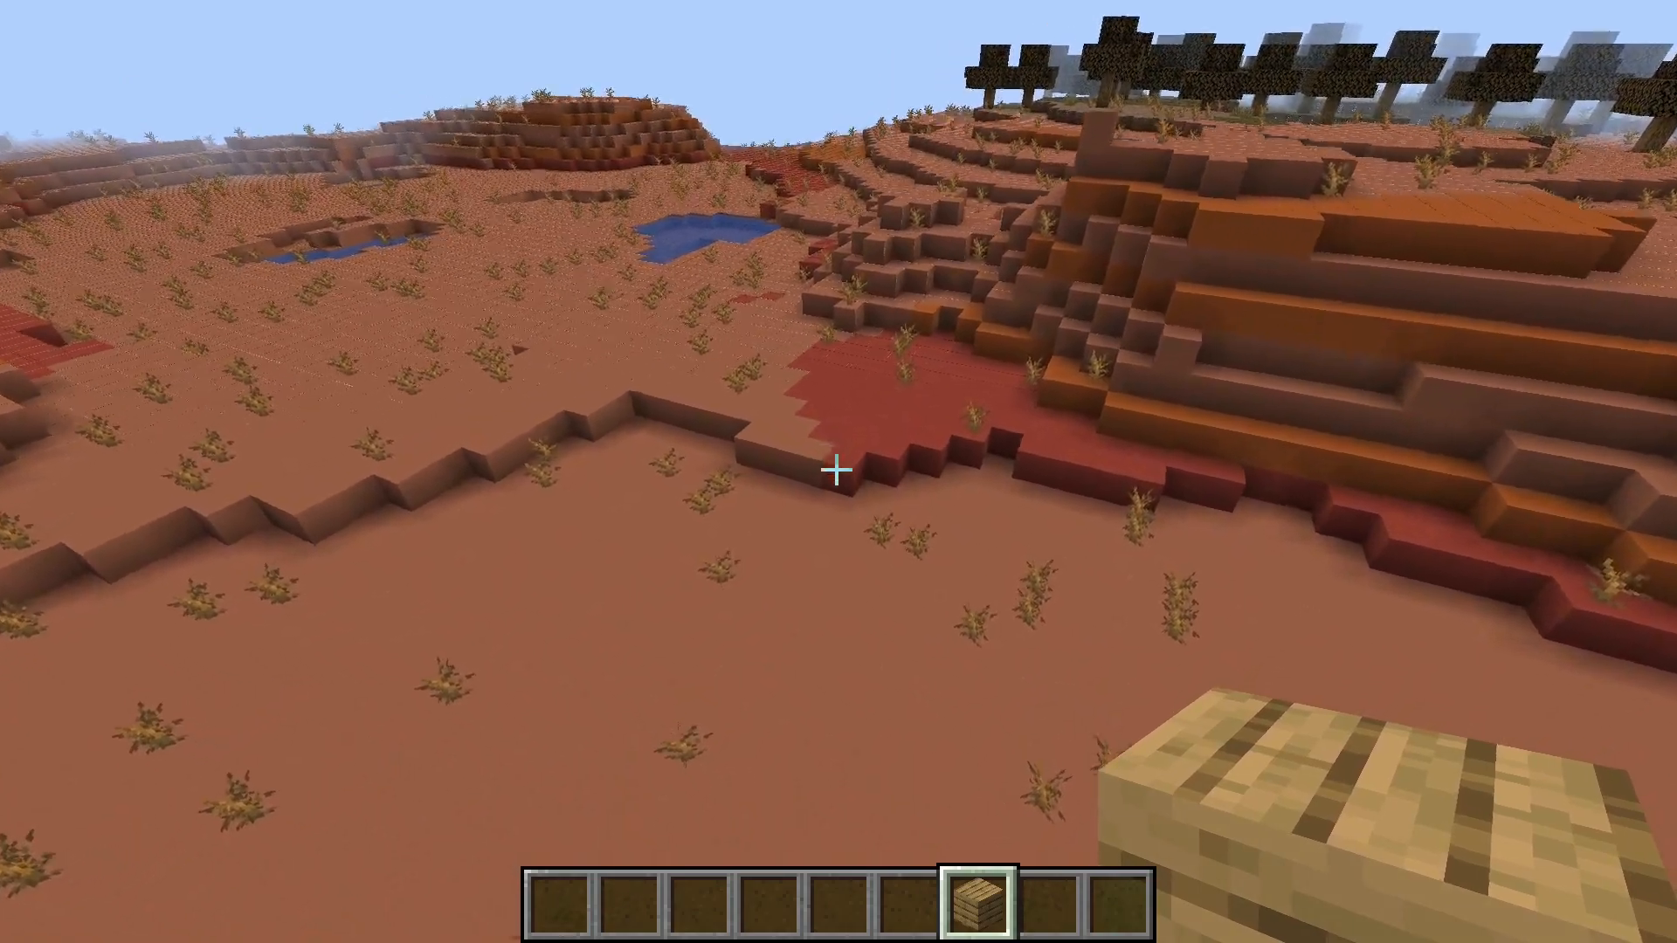
key("w")
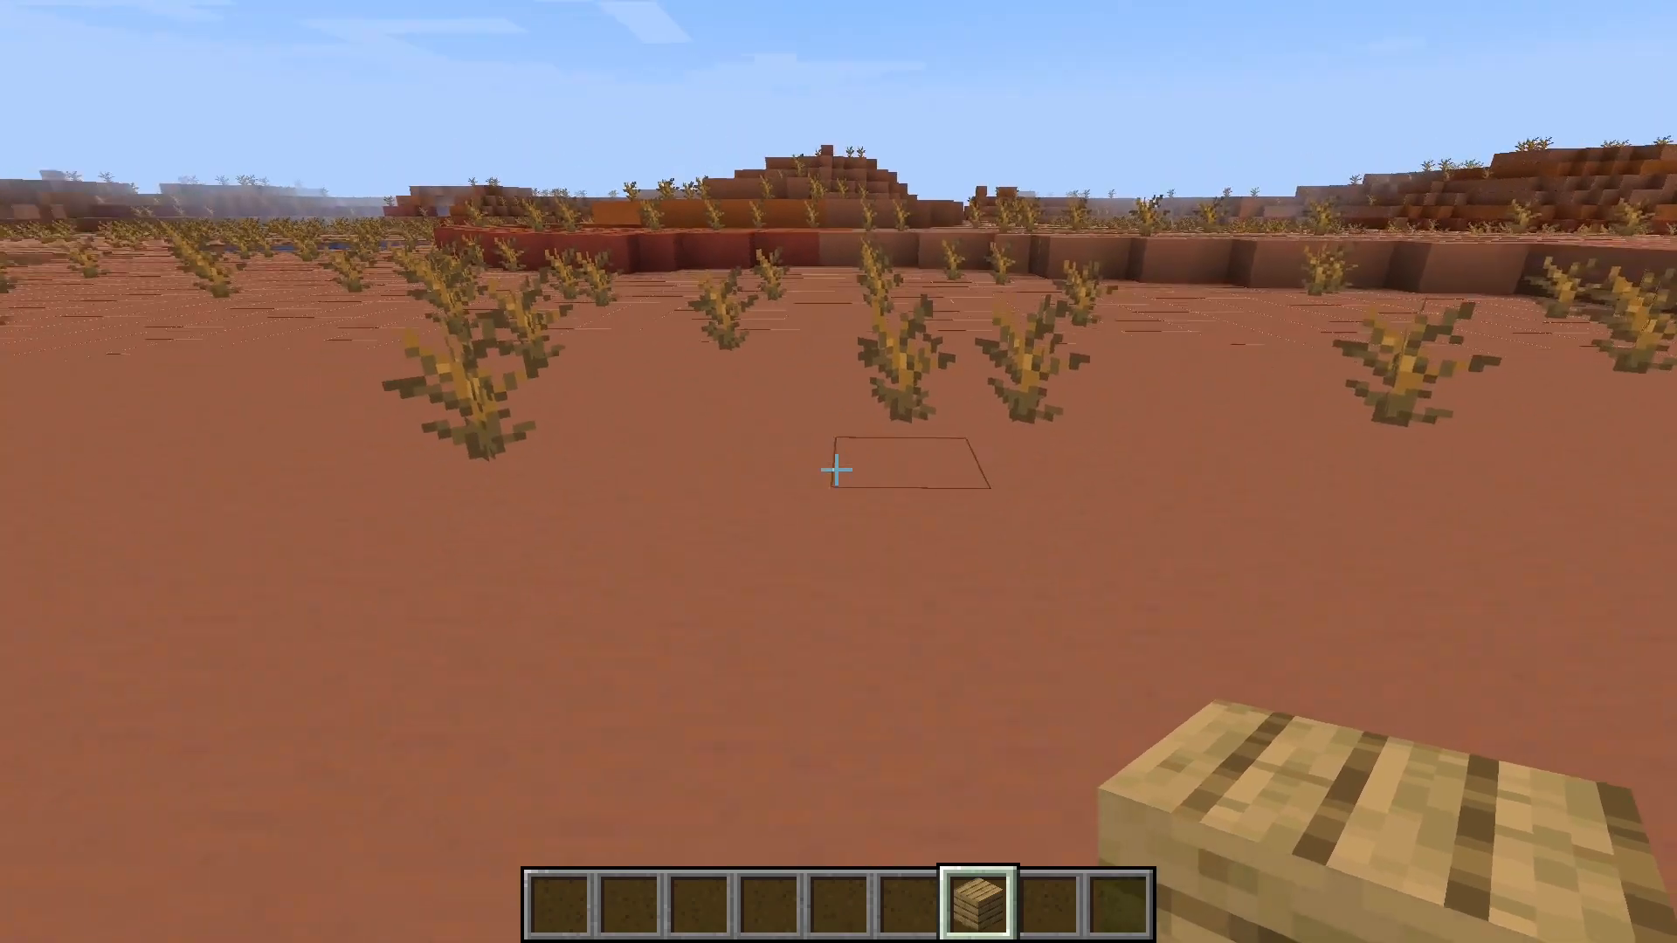
key("w")
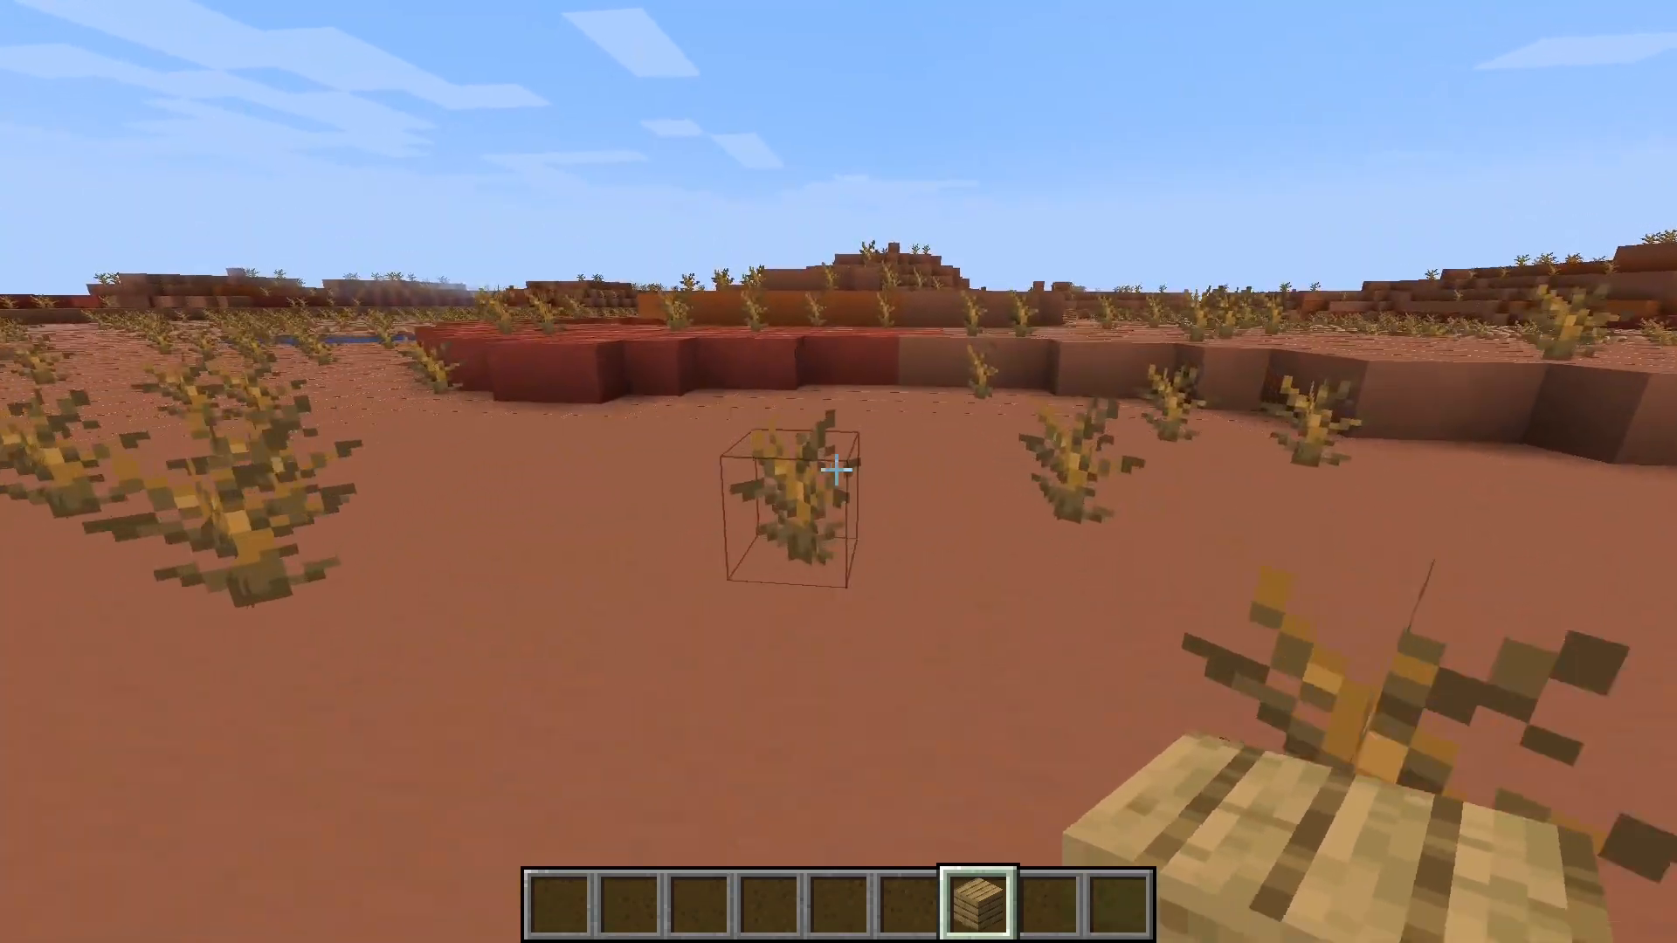
key("w")
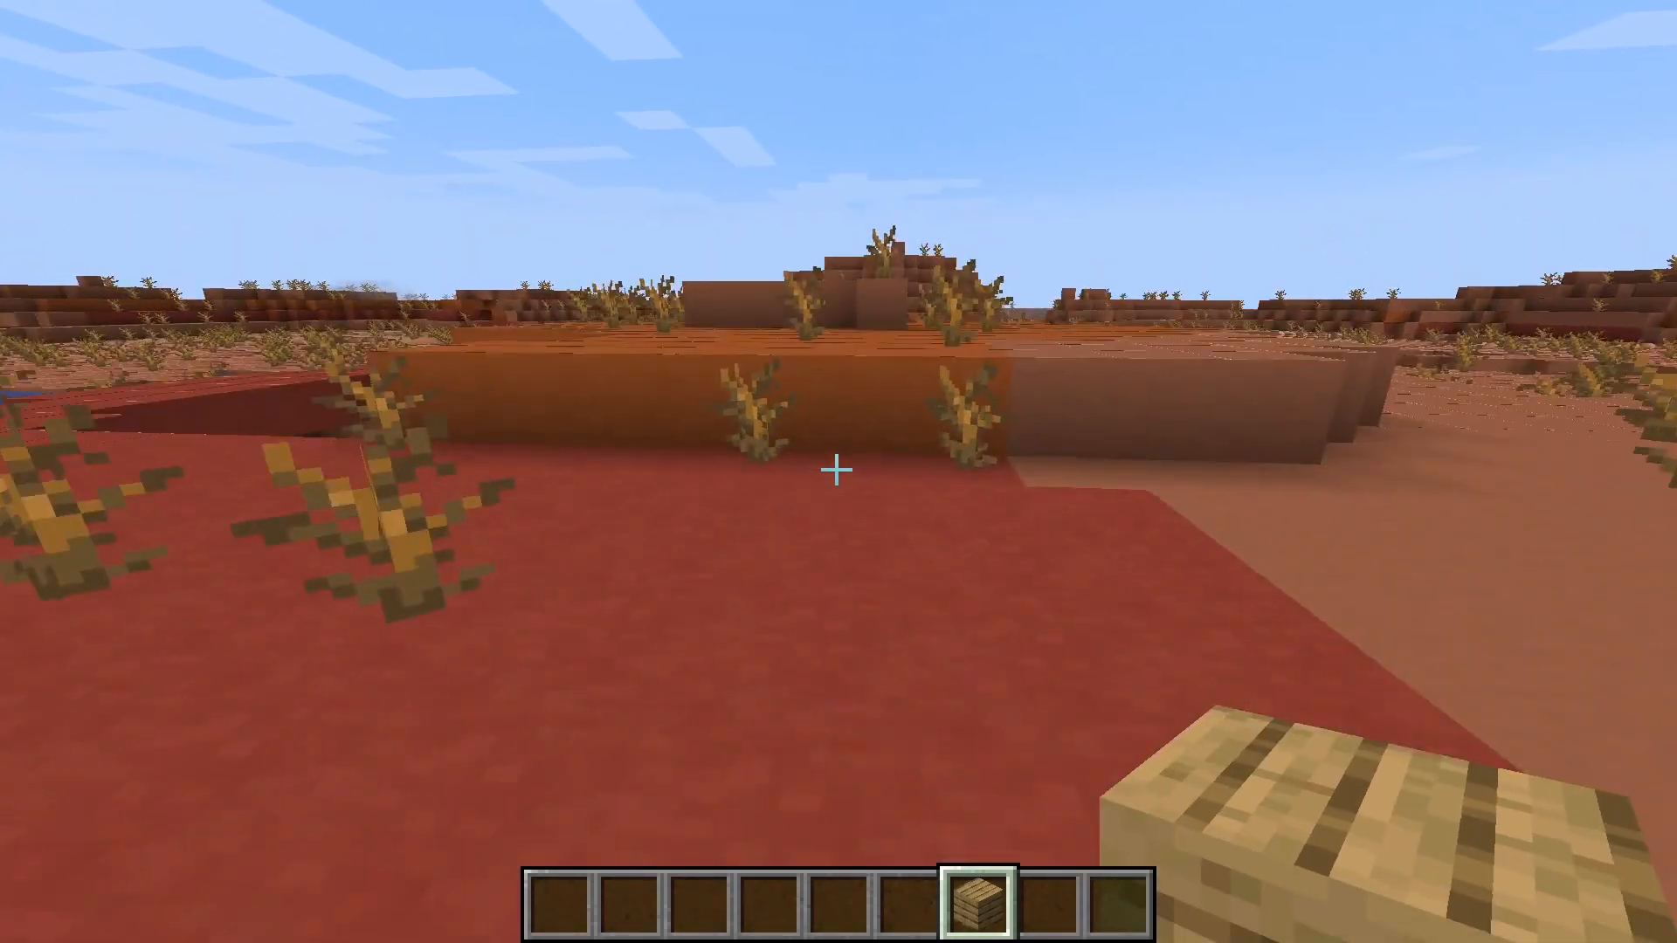
key("space")
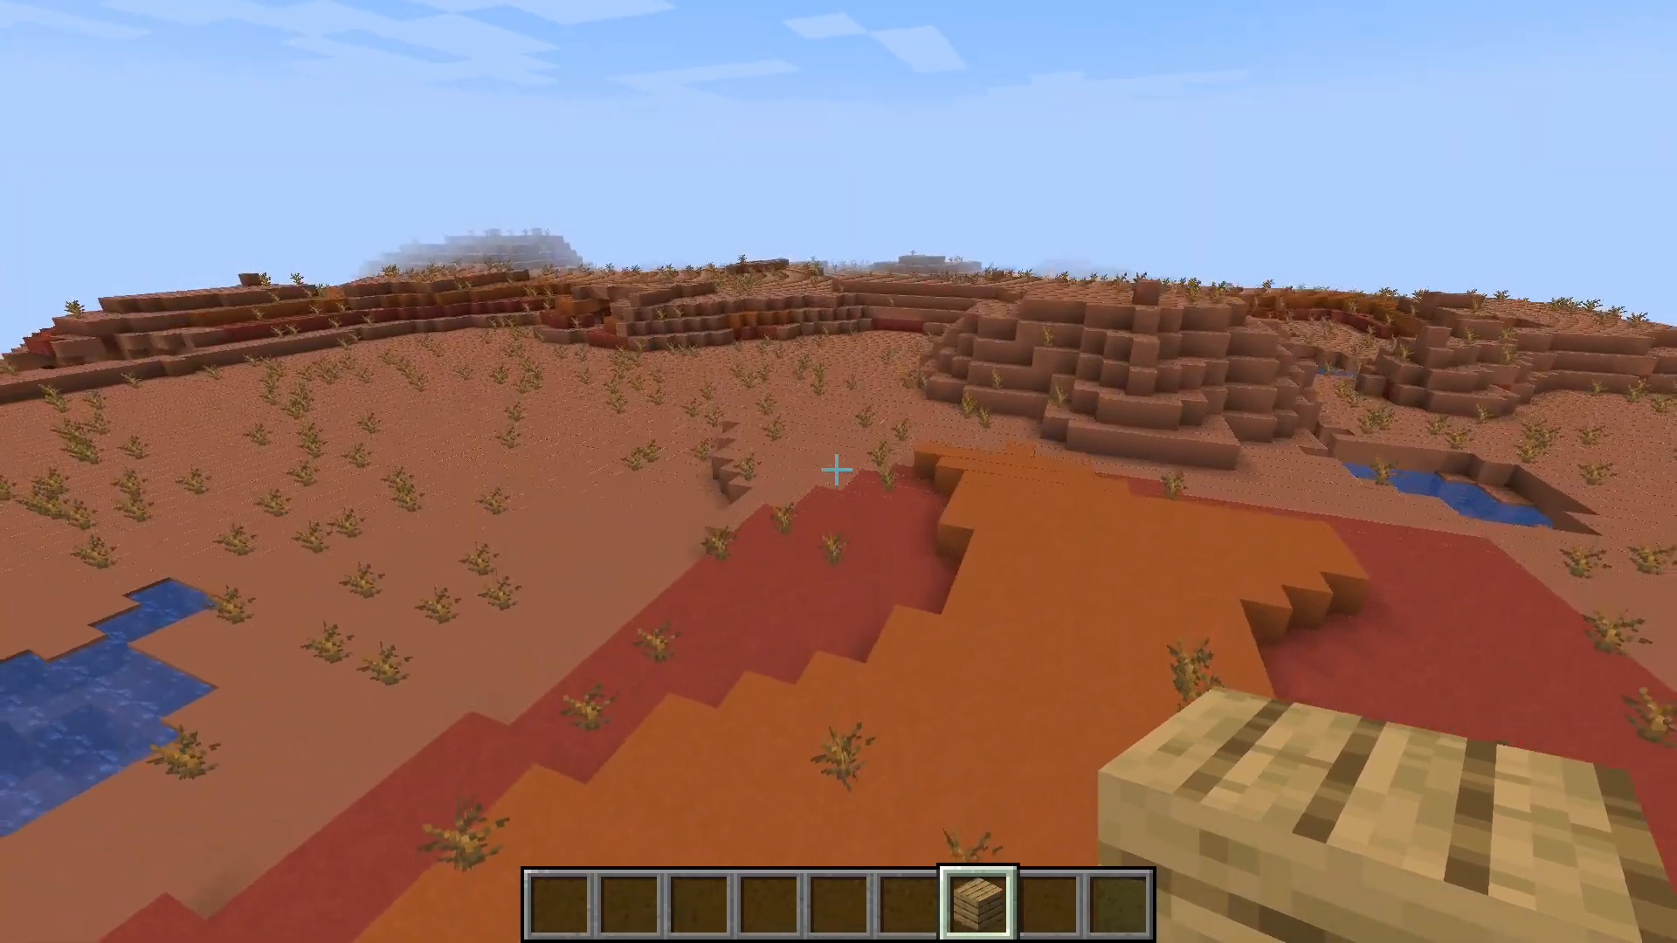
key("w")
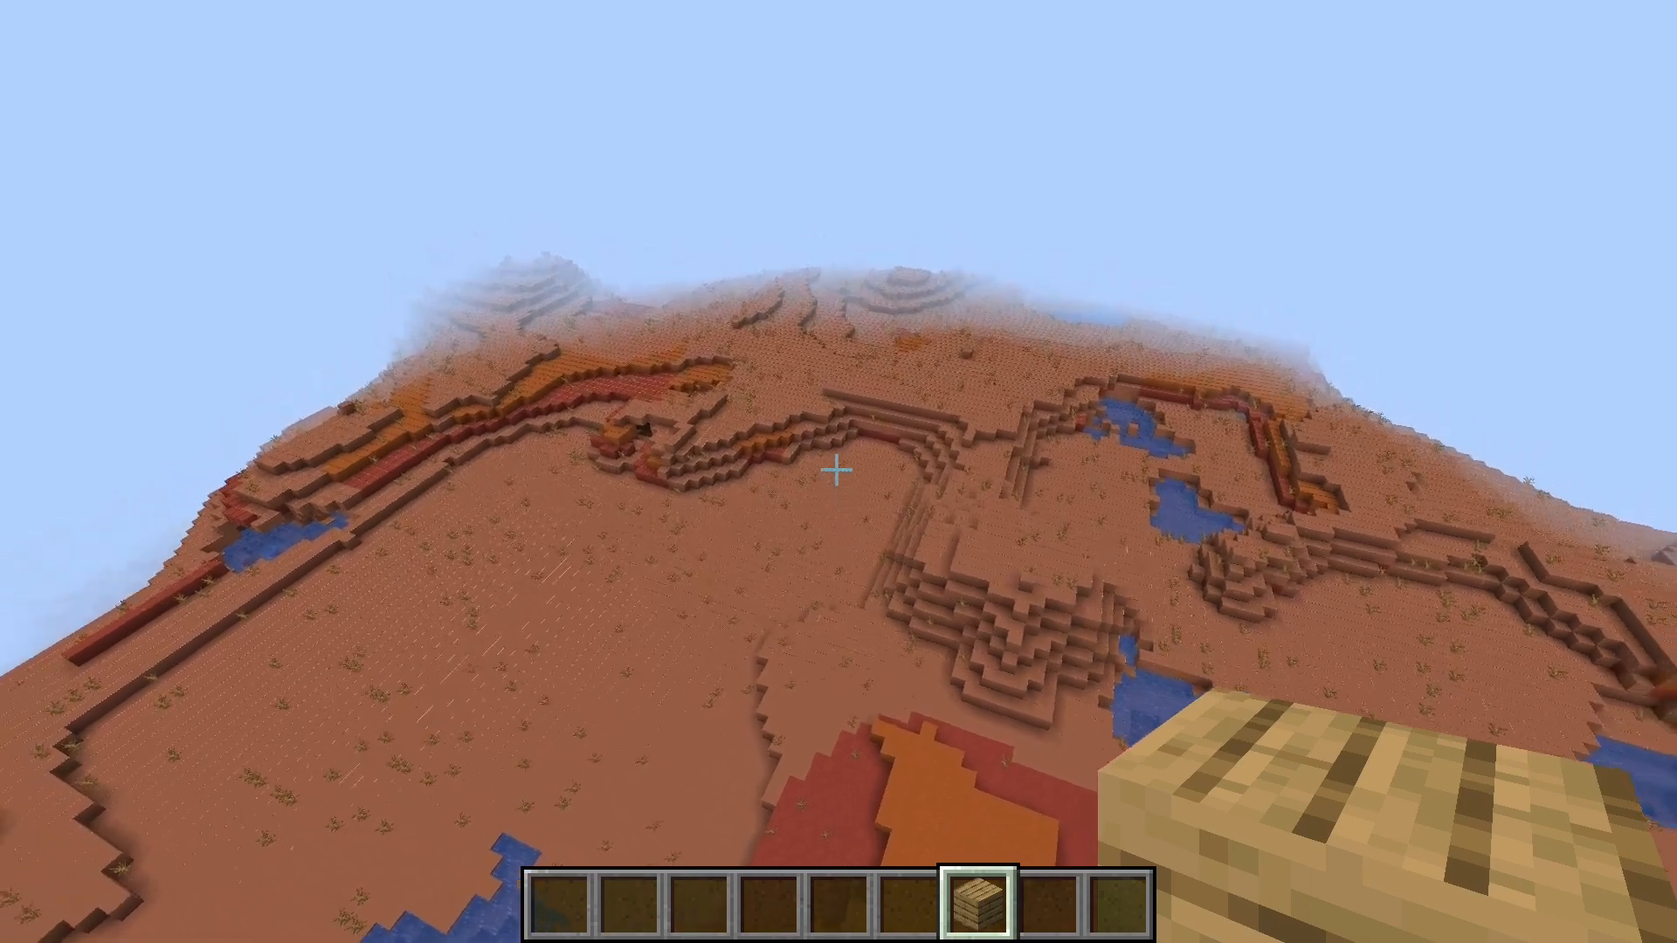
key("space")
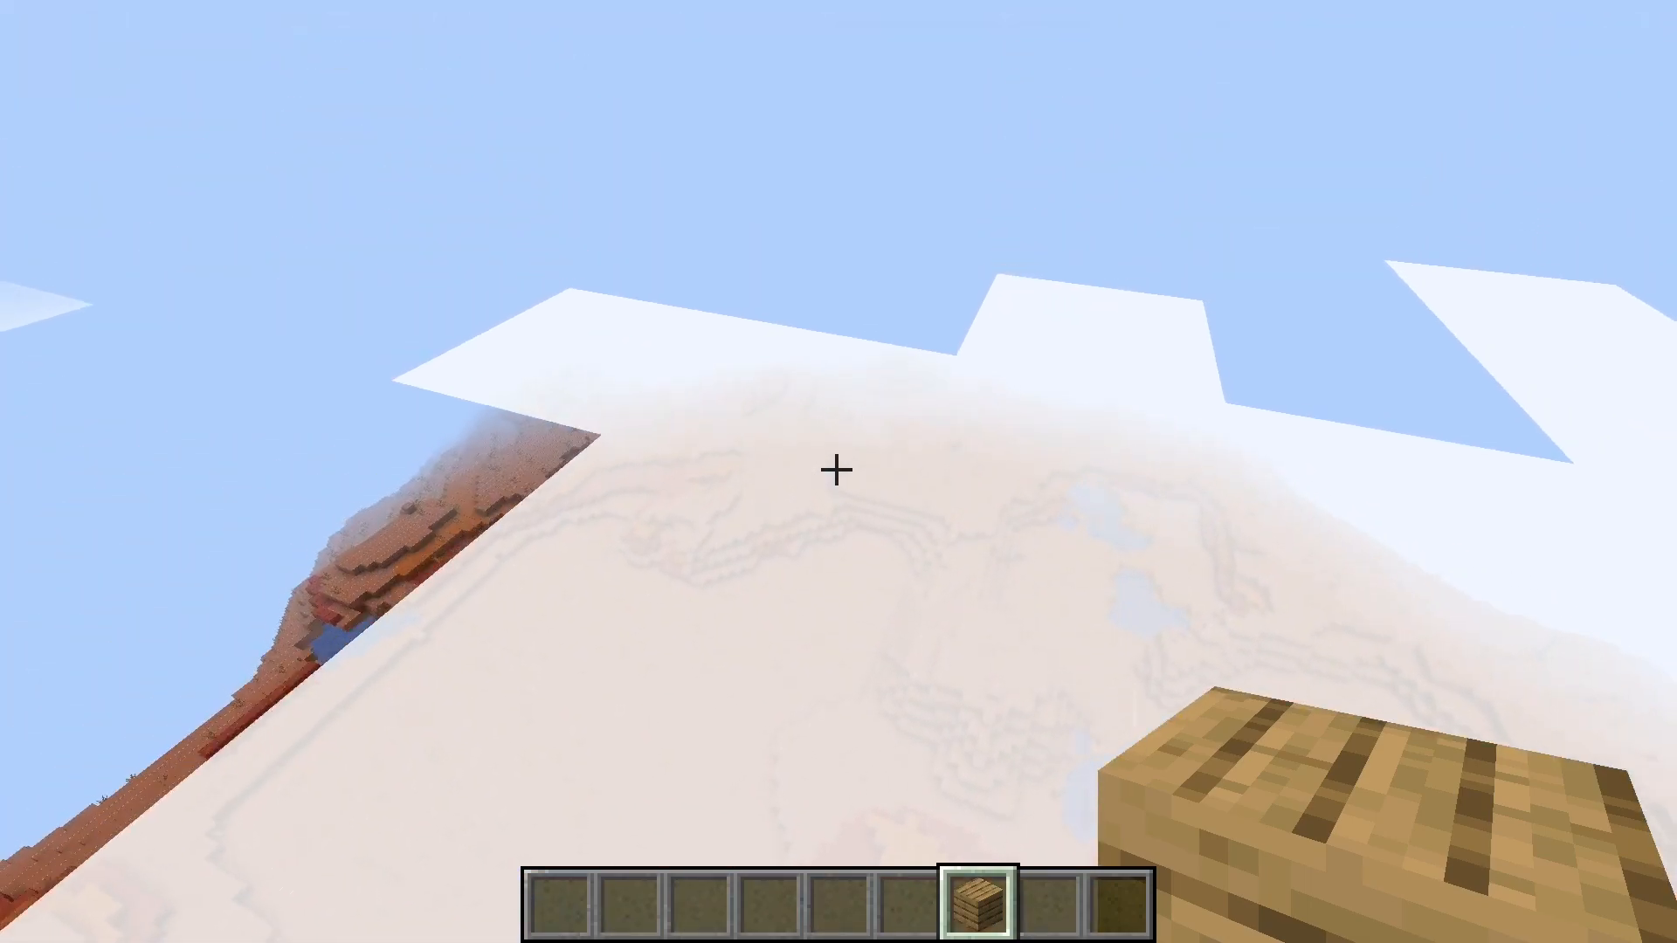